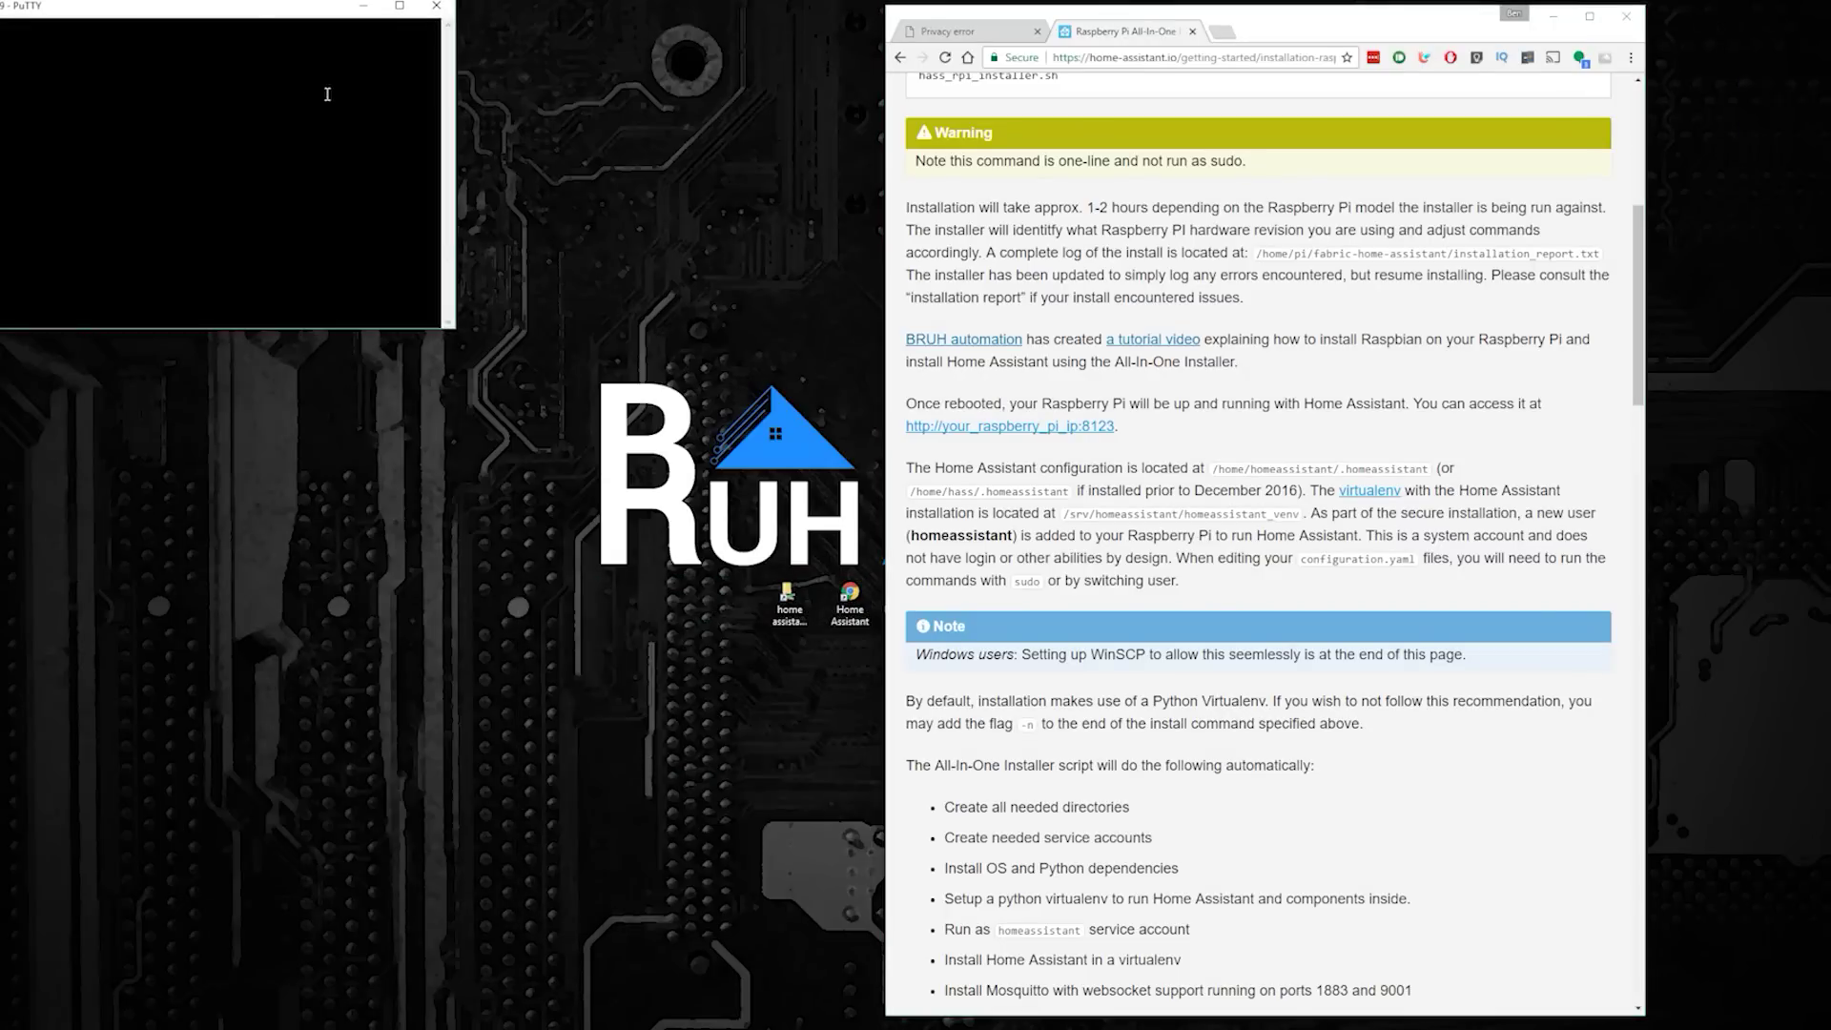
Step: Place the PuTTY window beside the guide and log in to the Raspberry Pi as pi
{"action": "left_click_drag", "start_coordinate": [264, 13], "coordinate": [682, 597]}
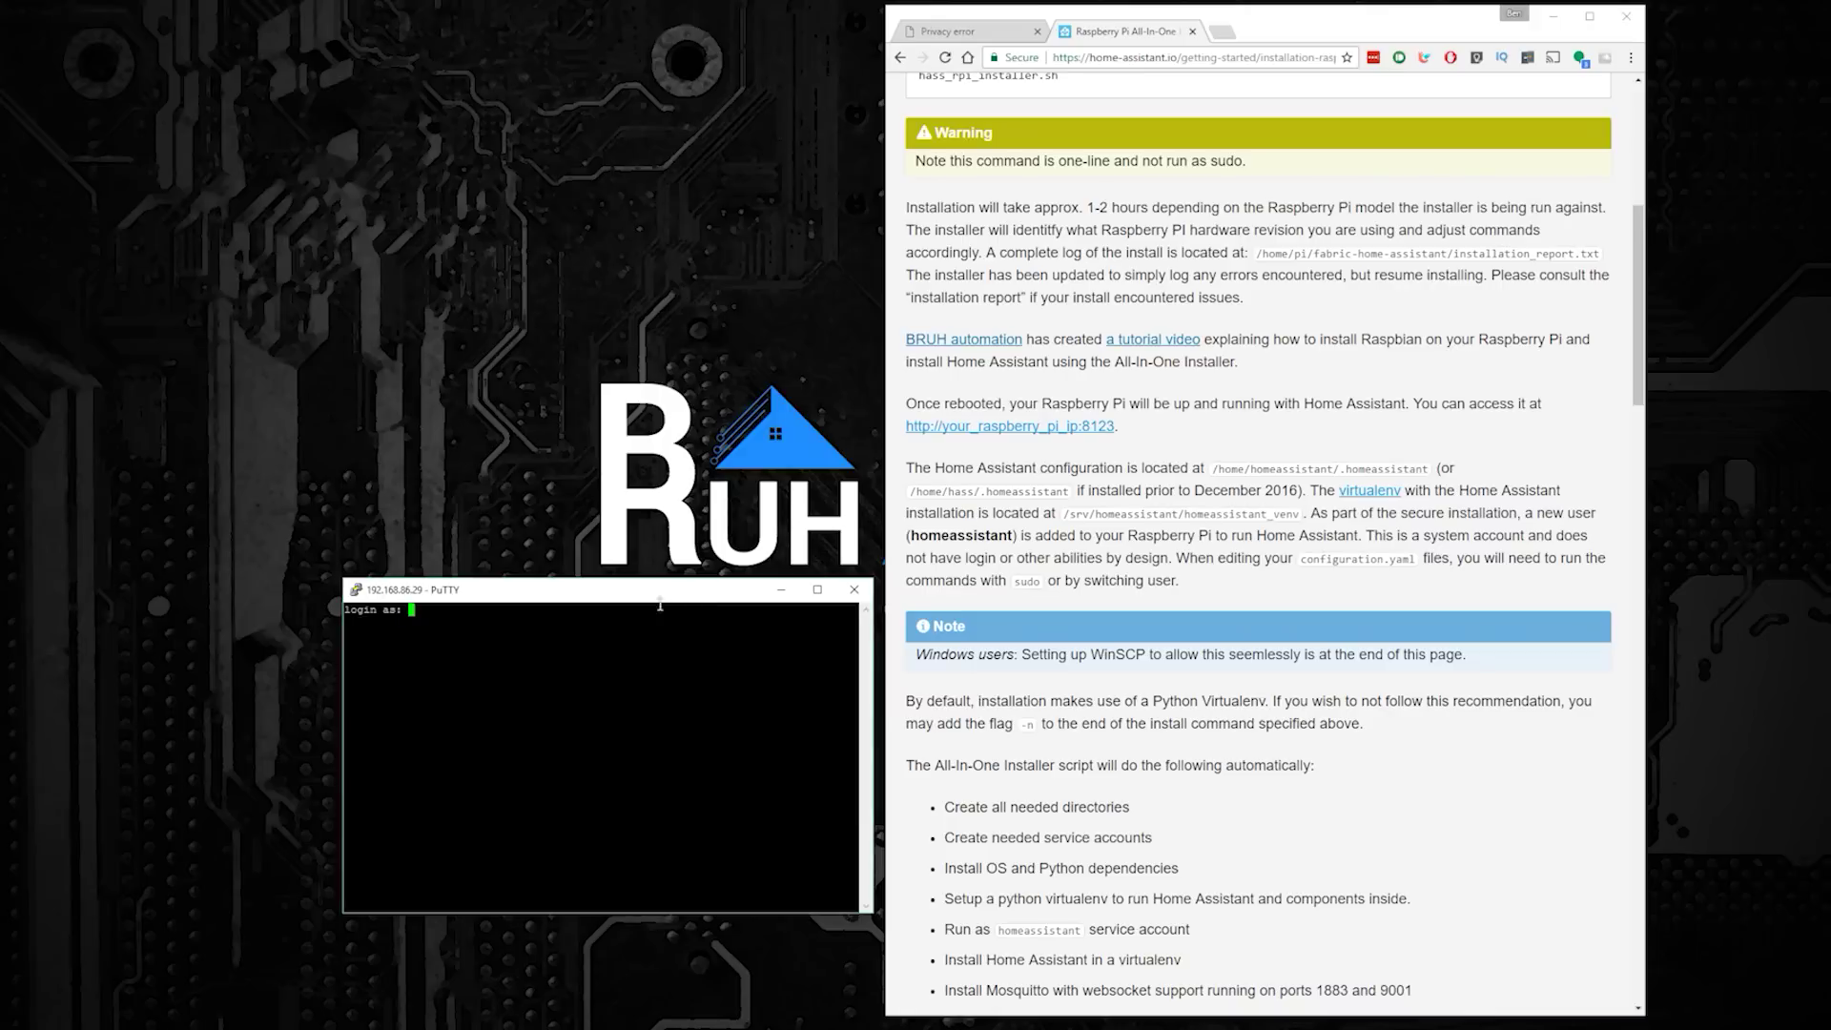
{"action": "type", "text": "pi"}
{"action": "key", "text": "Return"}
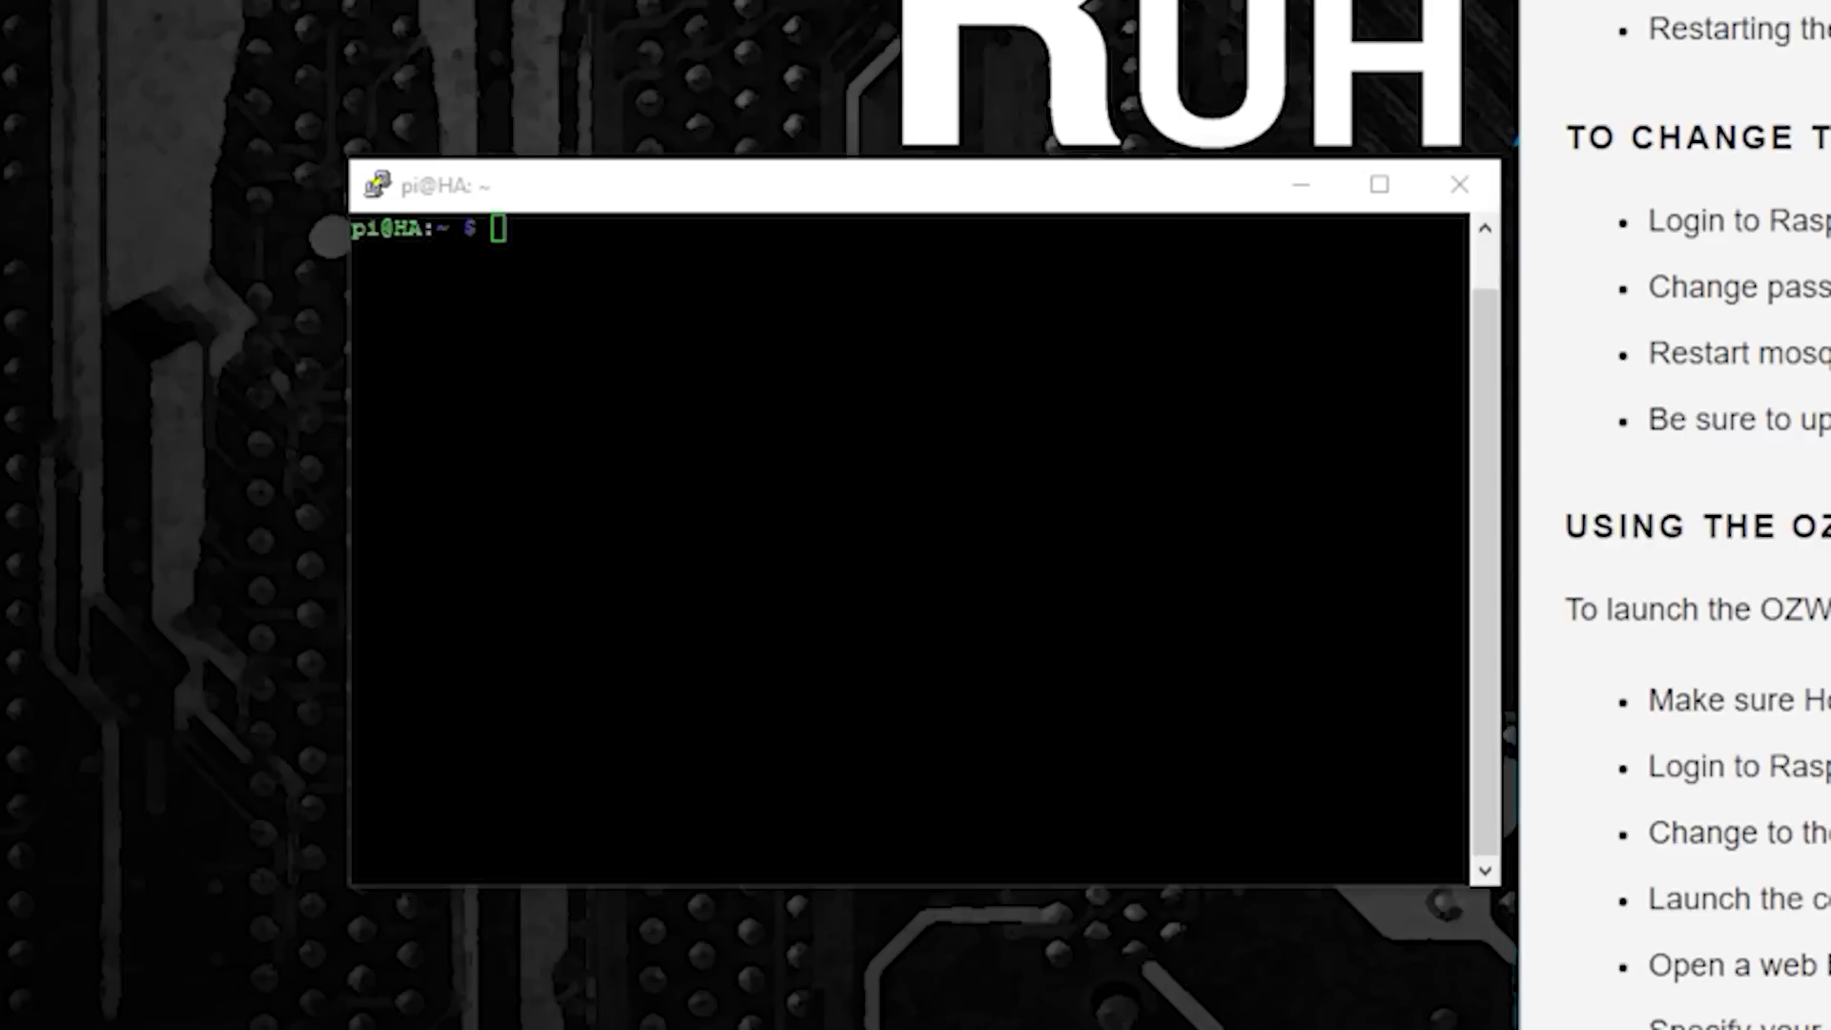
Step: Stop Home Assistant with sudo systemctl stop home-assistant.service
{"action": "left_click", "coordinate": [1002, 372]}
{"action": "right_click", "coordinate": [1003, 373]}
{"action": "key", "text": "Left"}
{"action": "key", "text": "Left"}
{"action": "key", "text": "Left"}
{"action": "key", "text": "Left"}
{"action": "key", "text": "Left"}
{"action": "key", "text": "Left"}
{"action": "key", "text": "Left"}
{"action": "key", "text": "Left"}
{"action": "key", "text": "Left"}
{"action": "key", "text": "Left"}
{"action": "key", "text": "Left"}
{"action": "key", "text": "Left"}
{"action": "key", "text": "Left"}
{"action": "key", "text": "Left"}
{"action": "key", "text": "Left"}
{"action": "key", "text": "Left"}
{"action": "key", "text": "Left"}
{"action": "key", "text": "Left"}
{"action": "key", "text": "Left"}
{"action": "key", "text": "Left"}
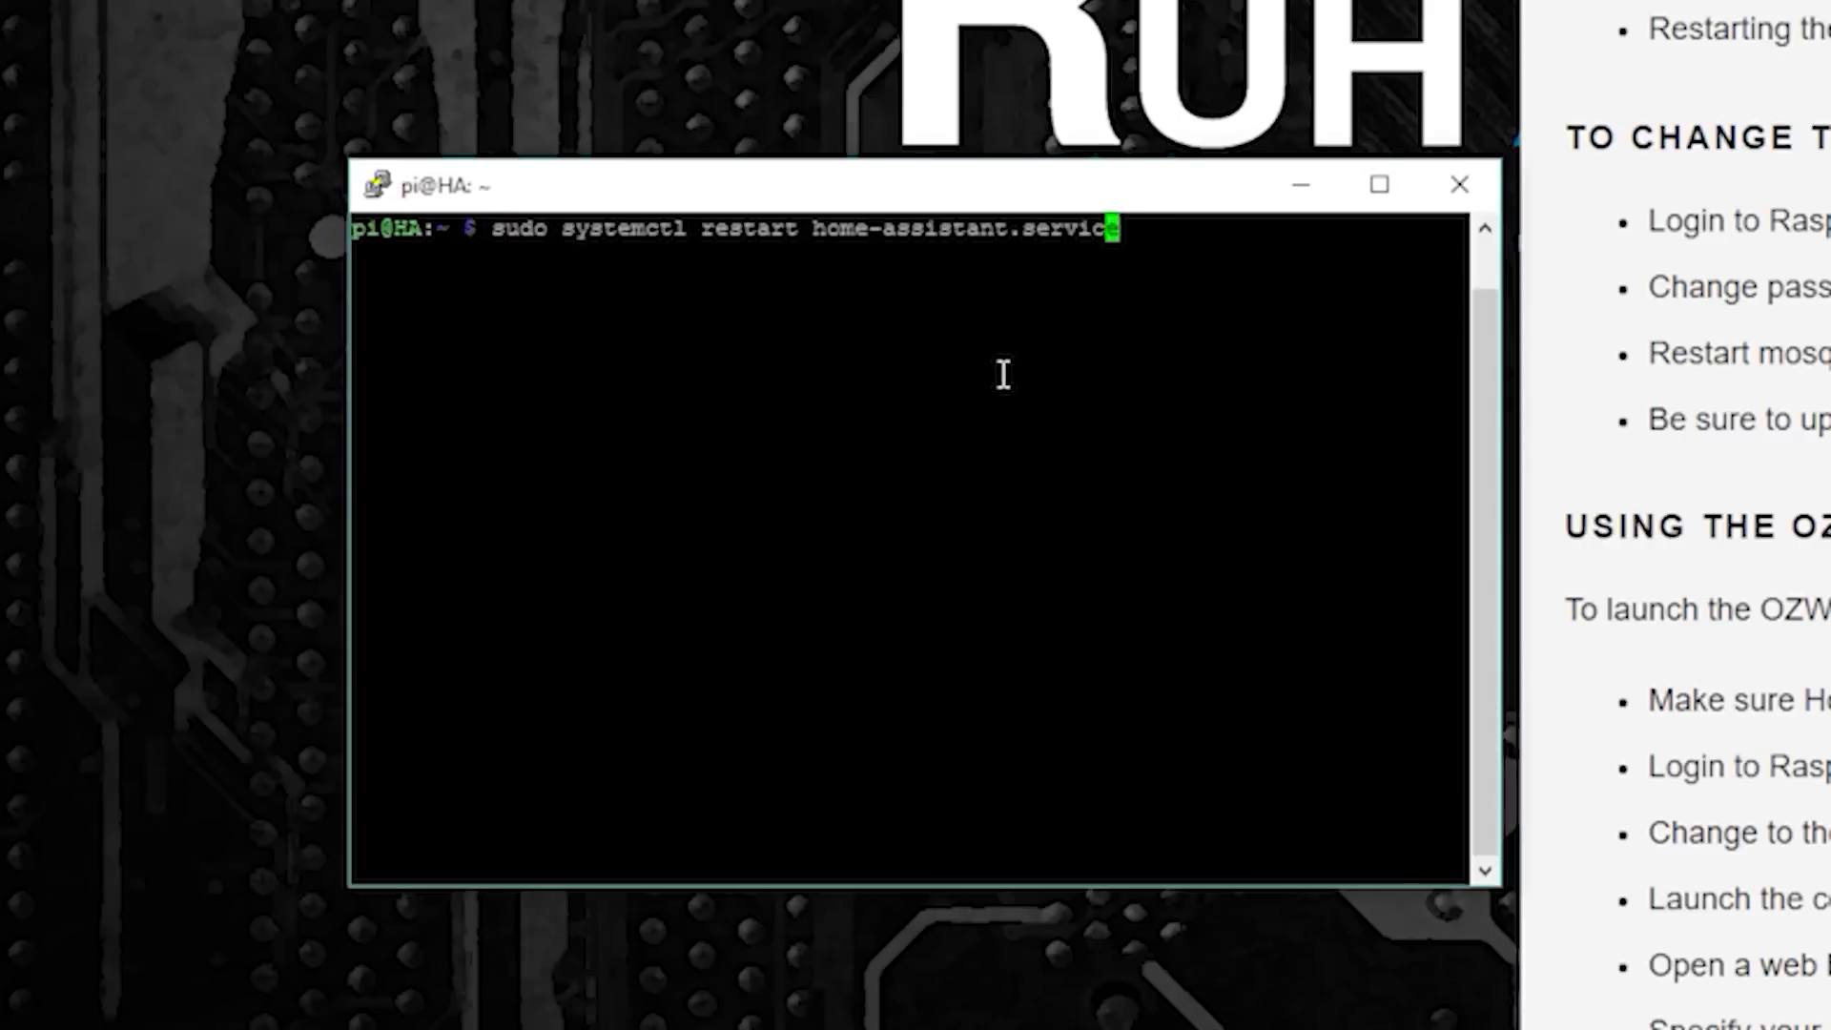
{"action": "key", "text": "BackSpace"}
{"action": "key", "text": "BackSpace"}
{"action": "key", "text": "BackSpace"}
{"action": "key", "text": "BackSpace"}
{"action": "key", "text": "BackSpace"}
{"action": "key", "text": "BackSpace"}
{"action": "key", "text": "BackSpace"}
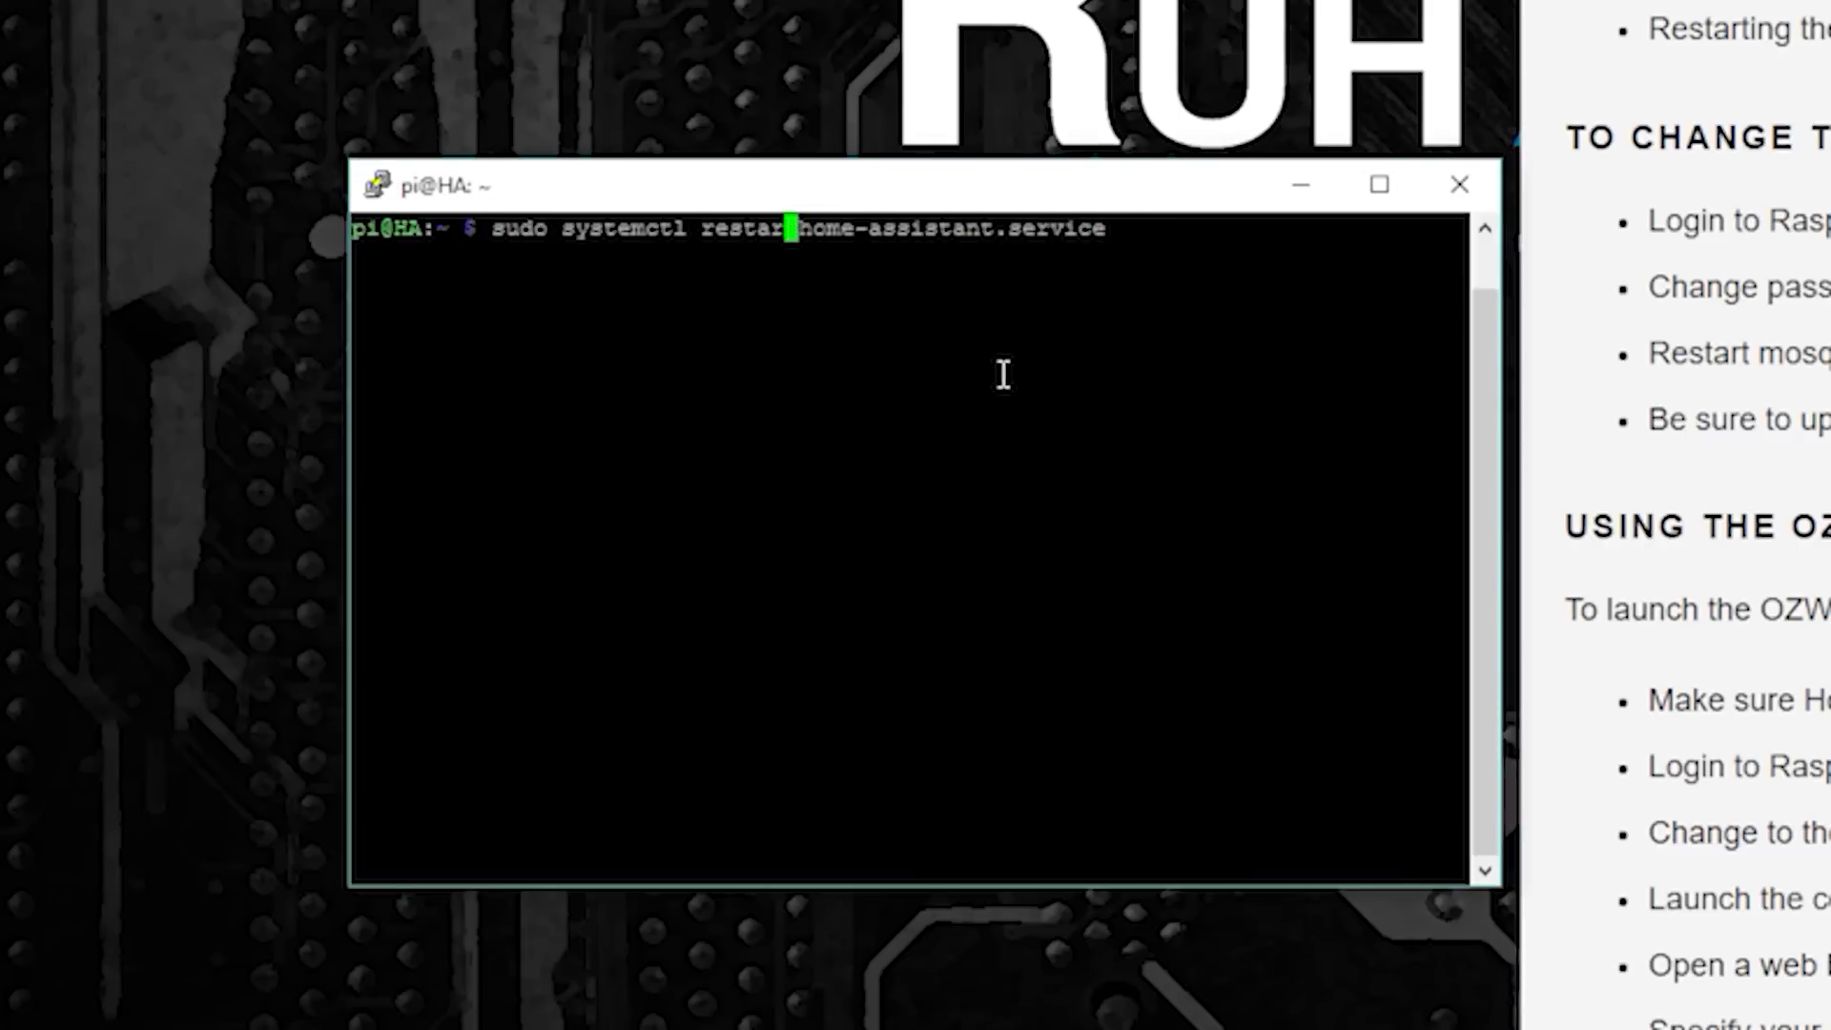
{"action": "type", "text": "stop"}
{"action": "key", "text": "Return"}
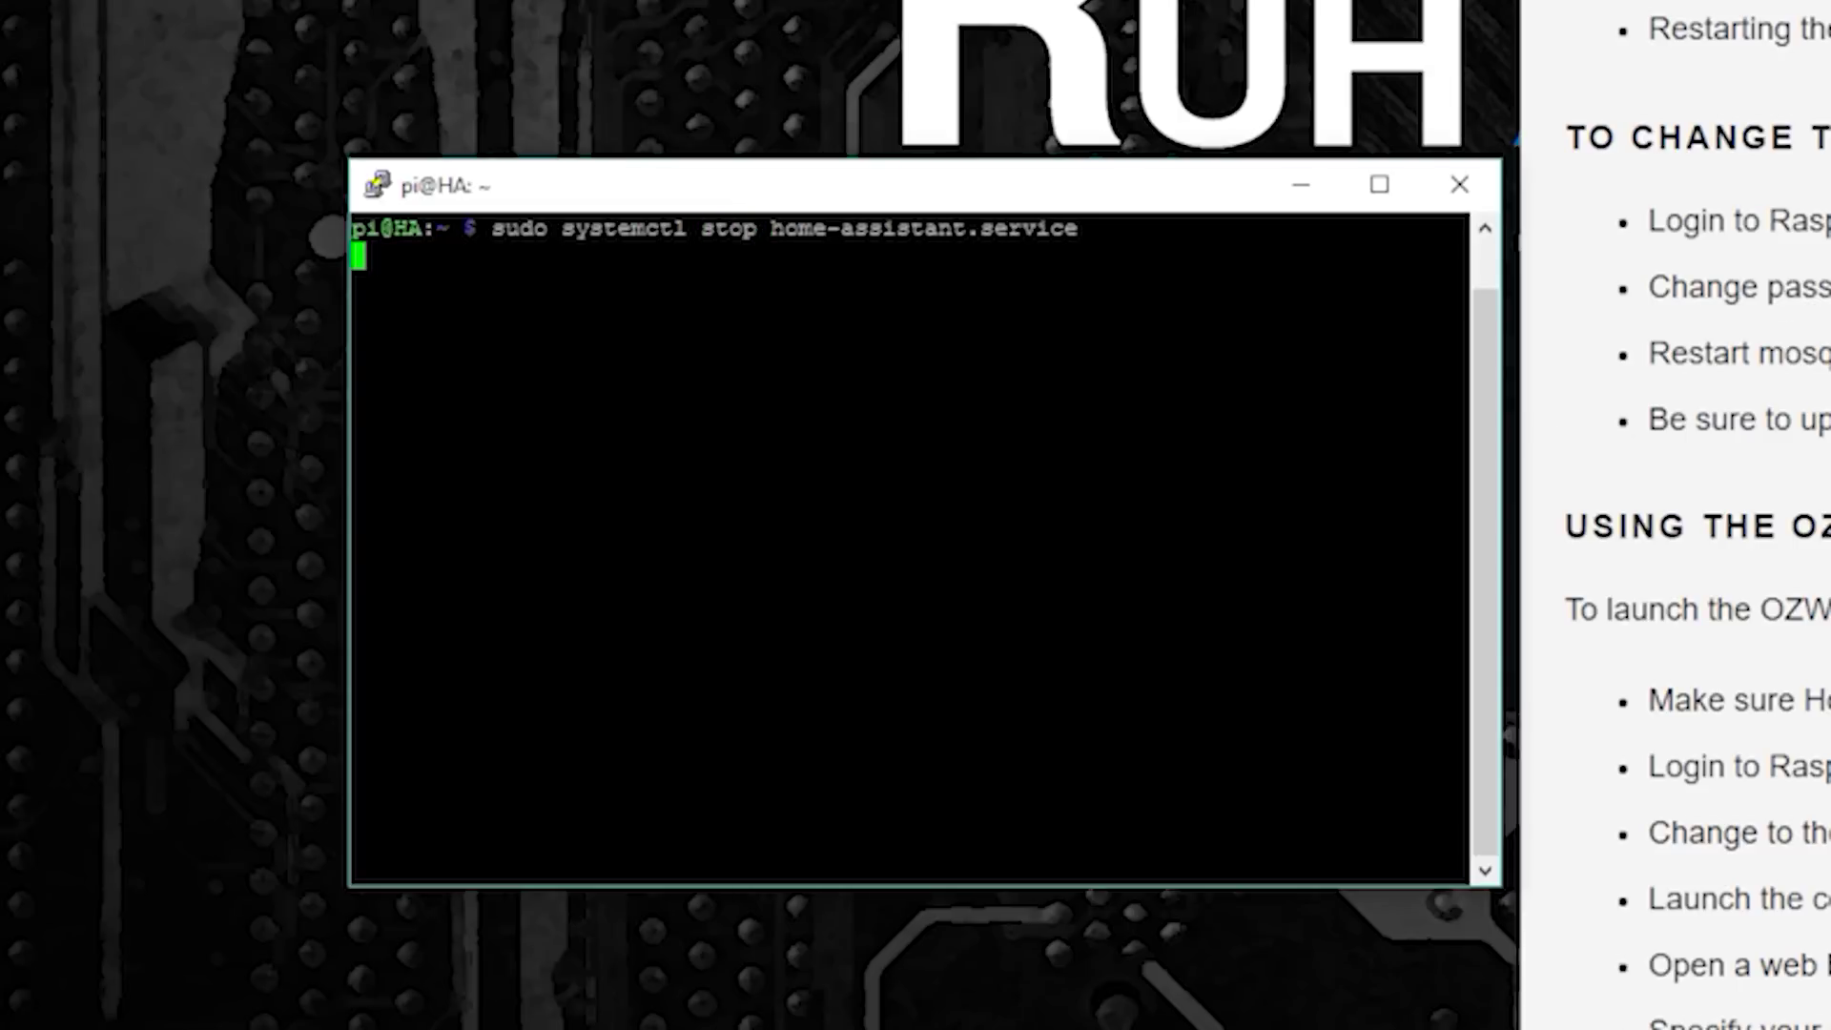
{"action": "scroll", "coordinate": [1675, 515], "scroll_direction": "down", "scroll_amount": 5}
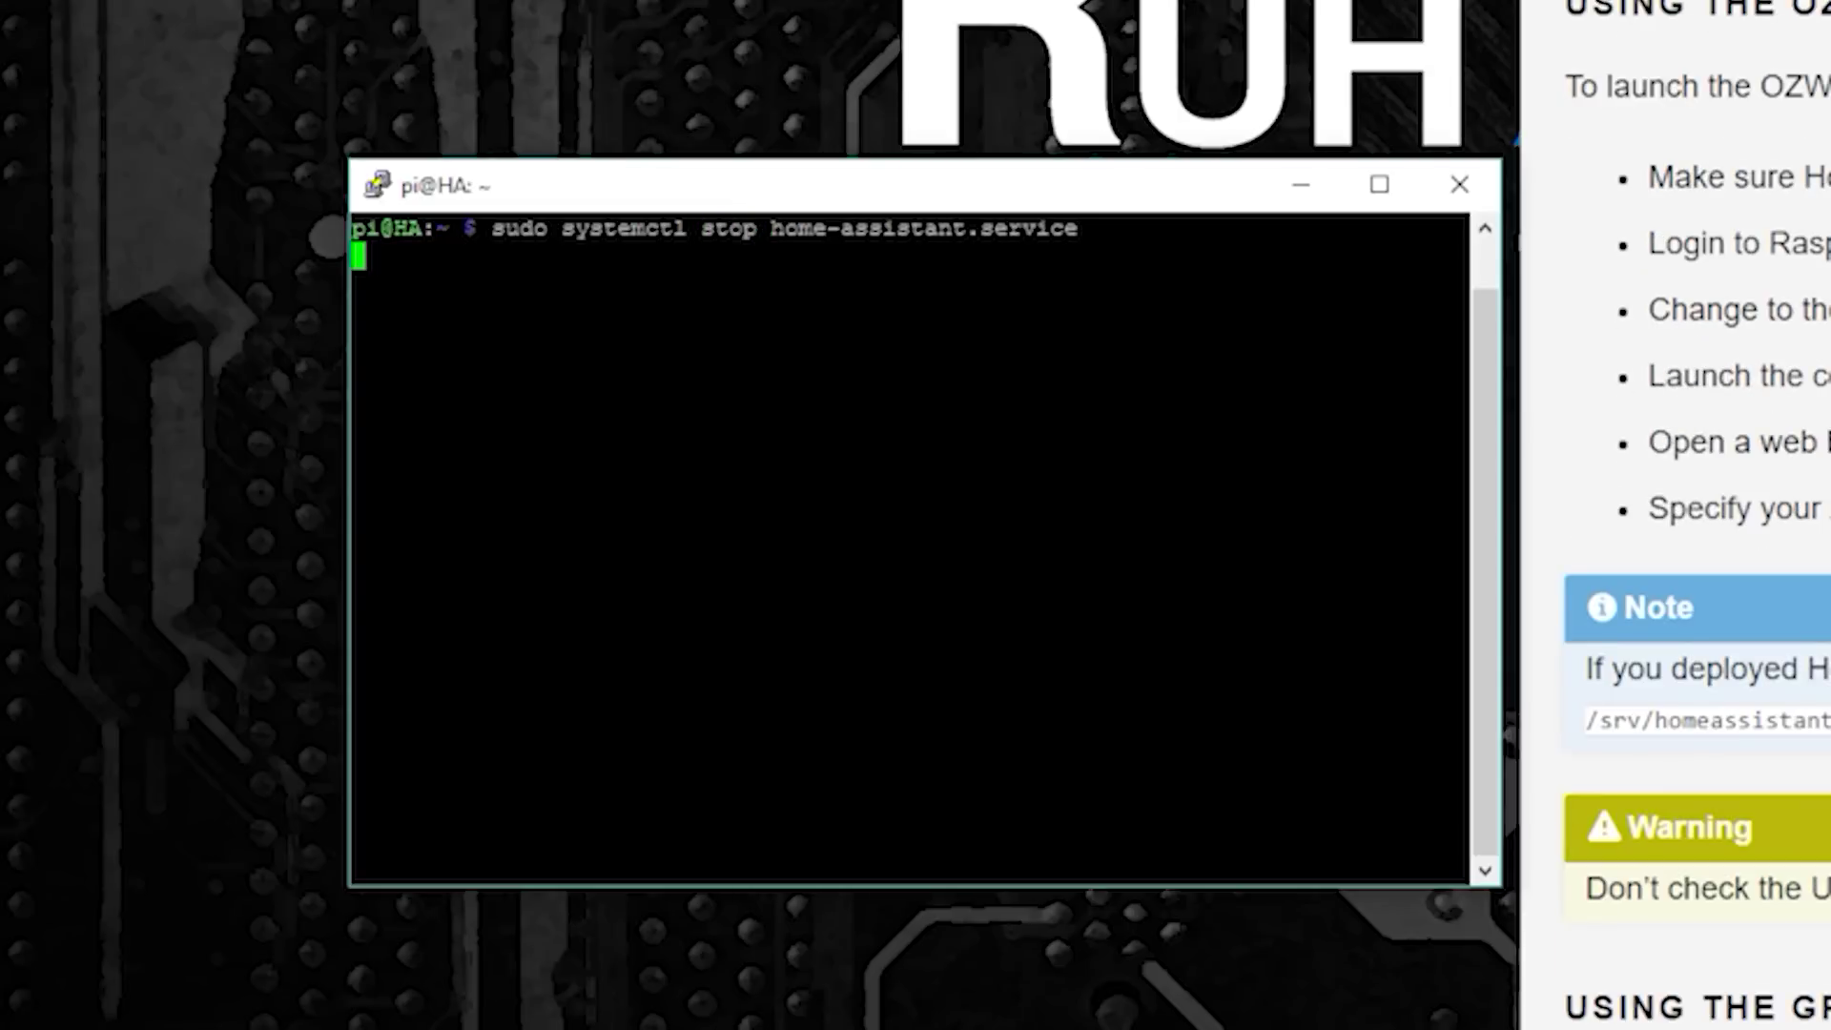
{"action": "key", "text": "alt+Tab"}
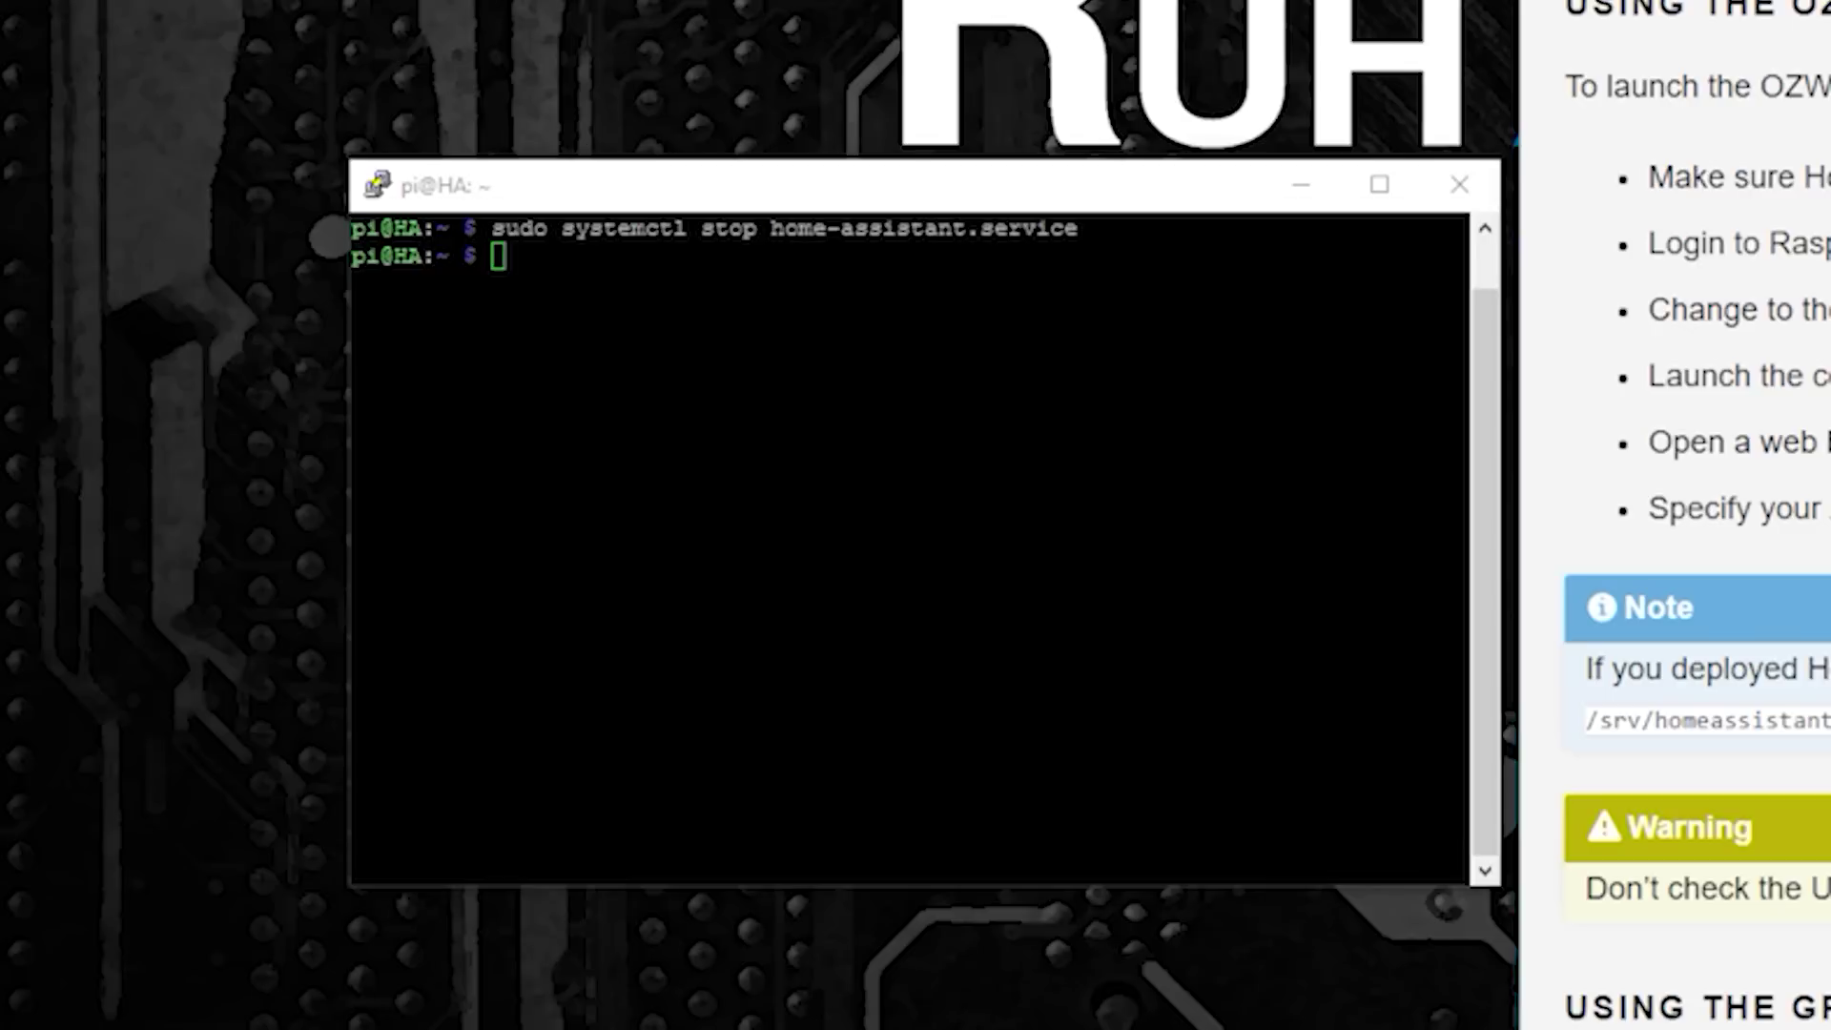
Step: Change into the open-zwave-control-panel folder and paste the sudo ./ozwcp -p 8888 launch command
{"action": "right_click", "coordinate": [1209, 359]}
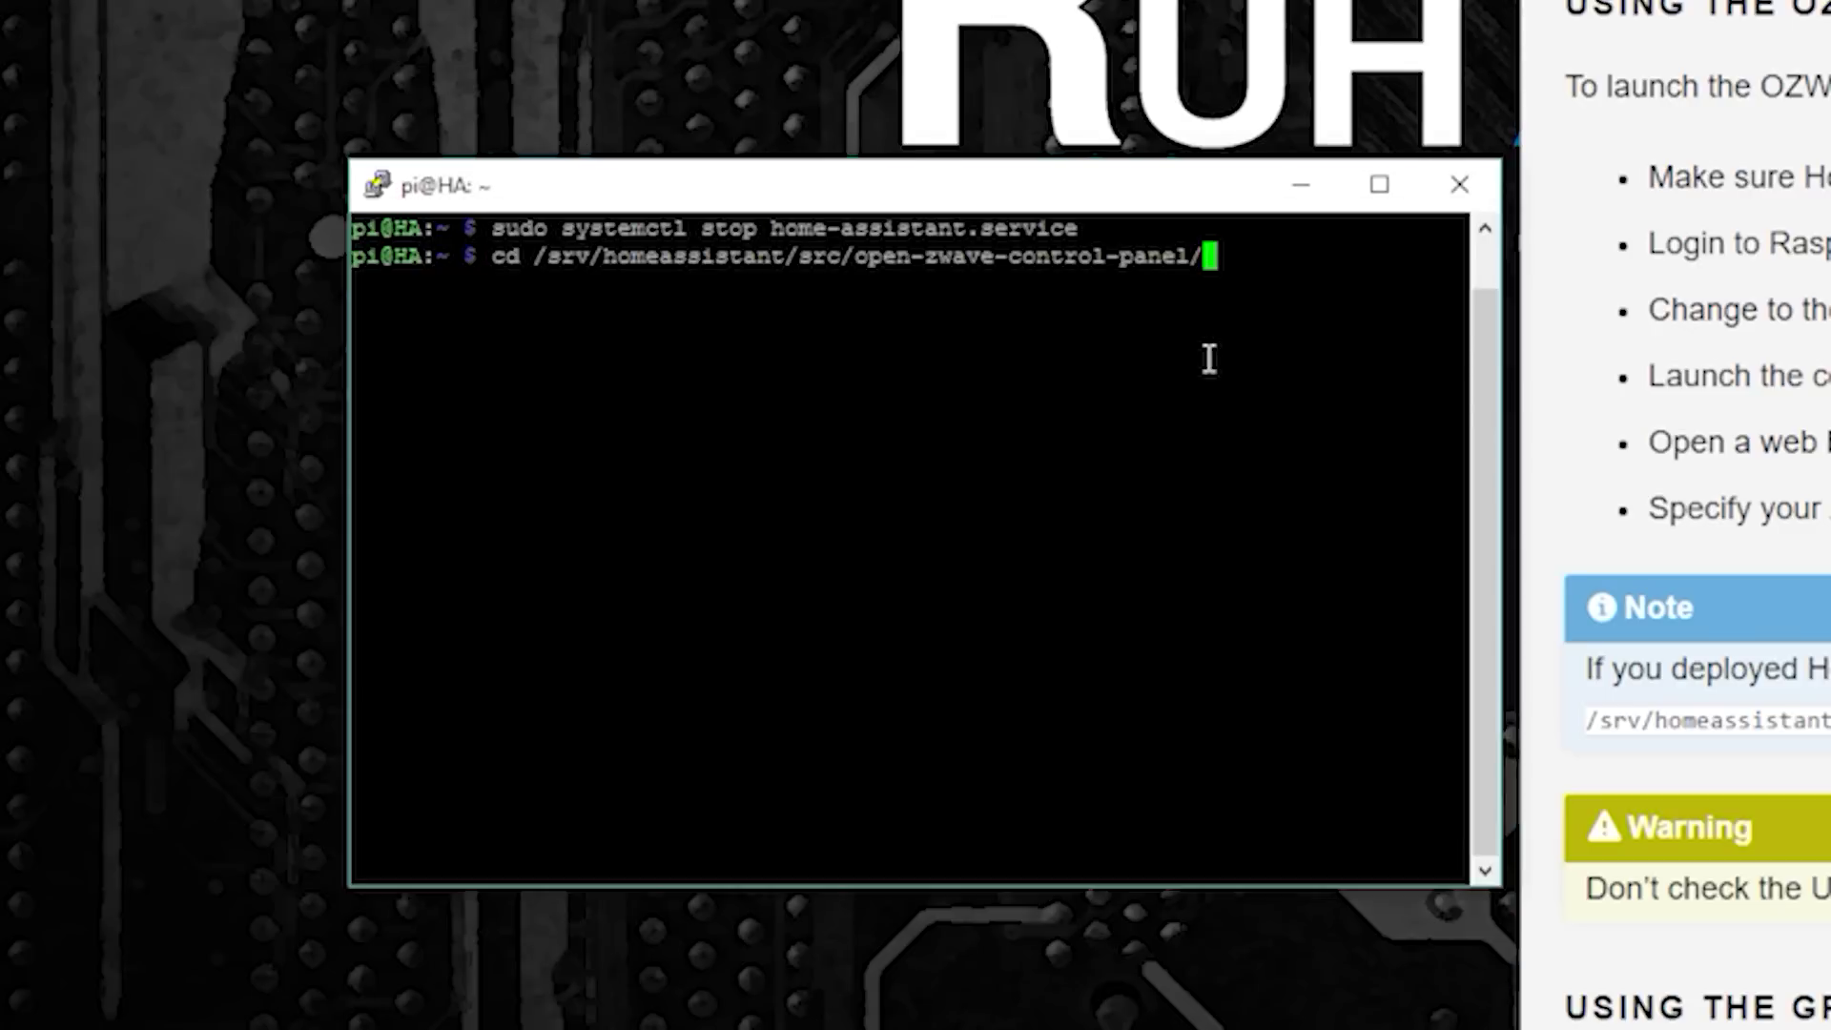
{"action": "key", "text": "Return"}
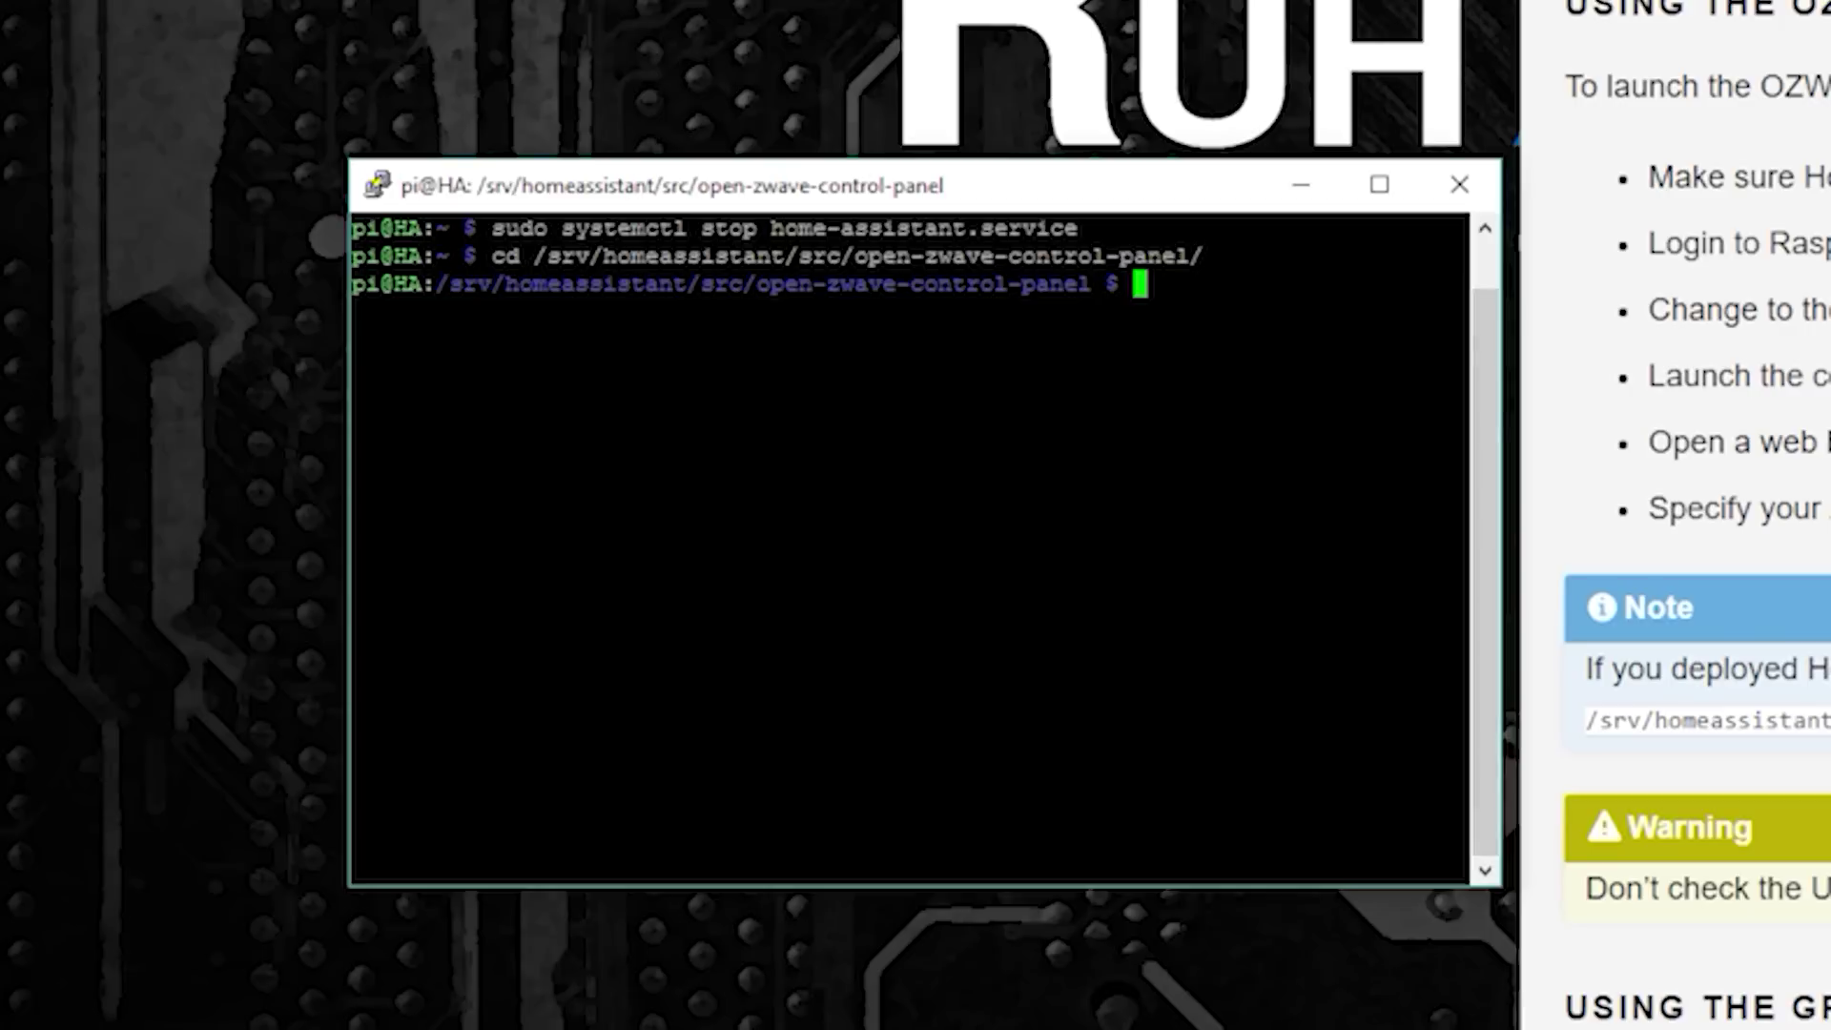
{"action": "key", "text": "alt+Tab"}
{"action": "right_click", "coordinate": [1048, 317]}
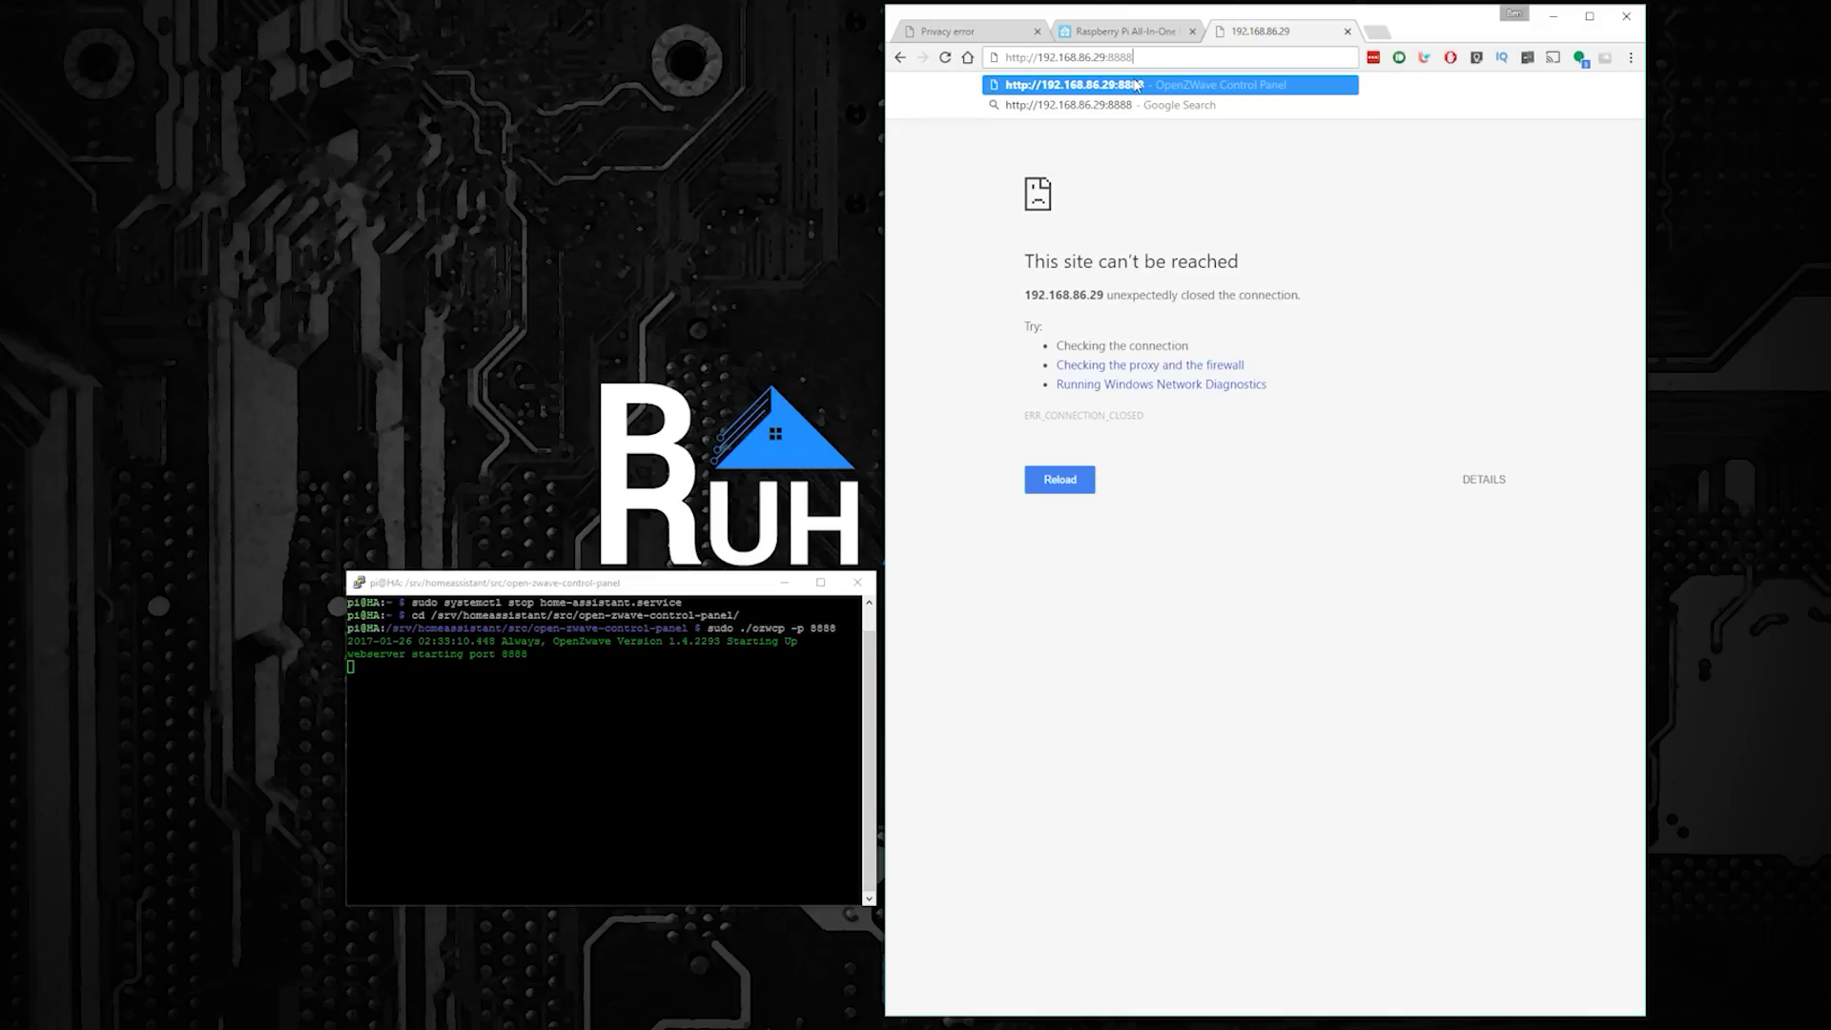
Step: Load the control panel at 192.168.86.29:8888 and enter /dev/ttyACM0 as the device name
{"action": "left_click", "coordinate": [1135, 85]}
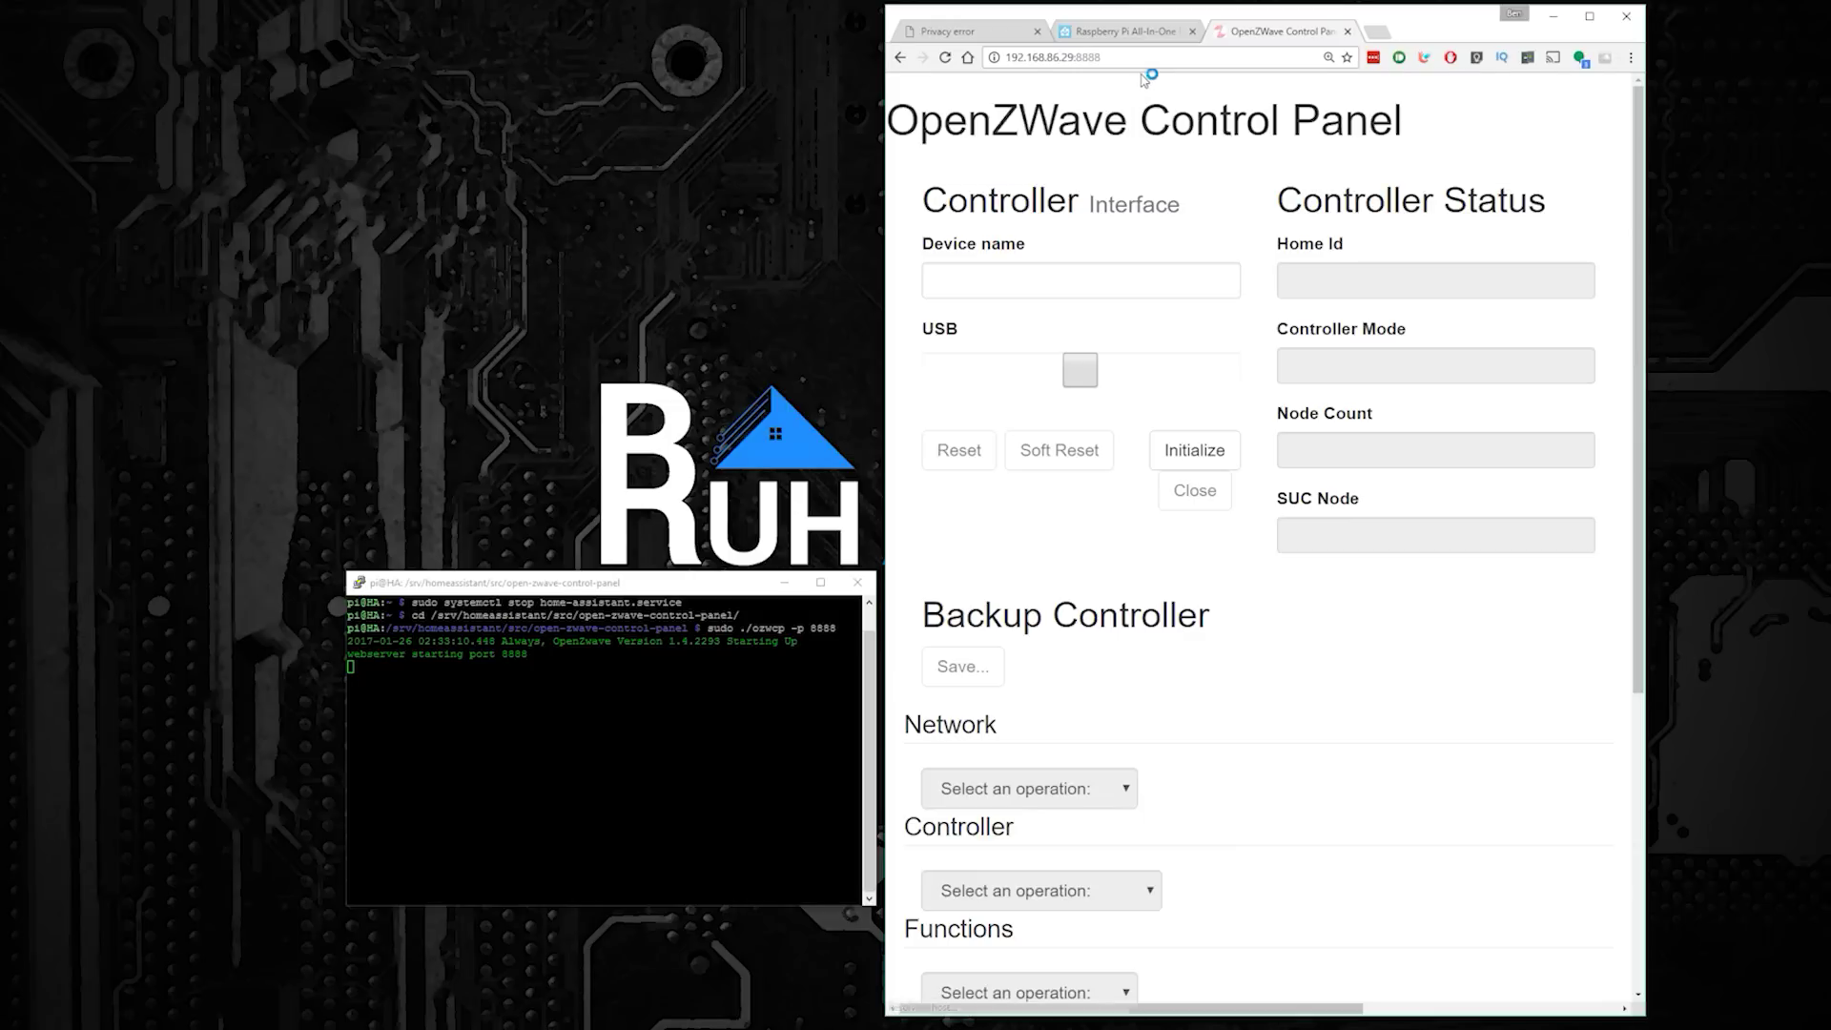
{"action": "left_click", "coordinate": [1147, 36]}
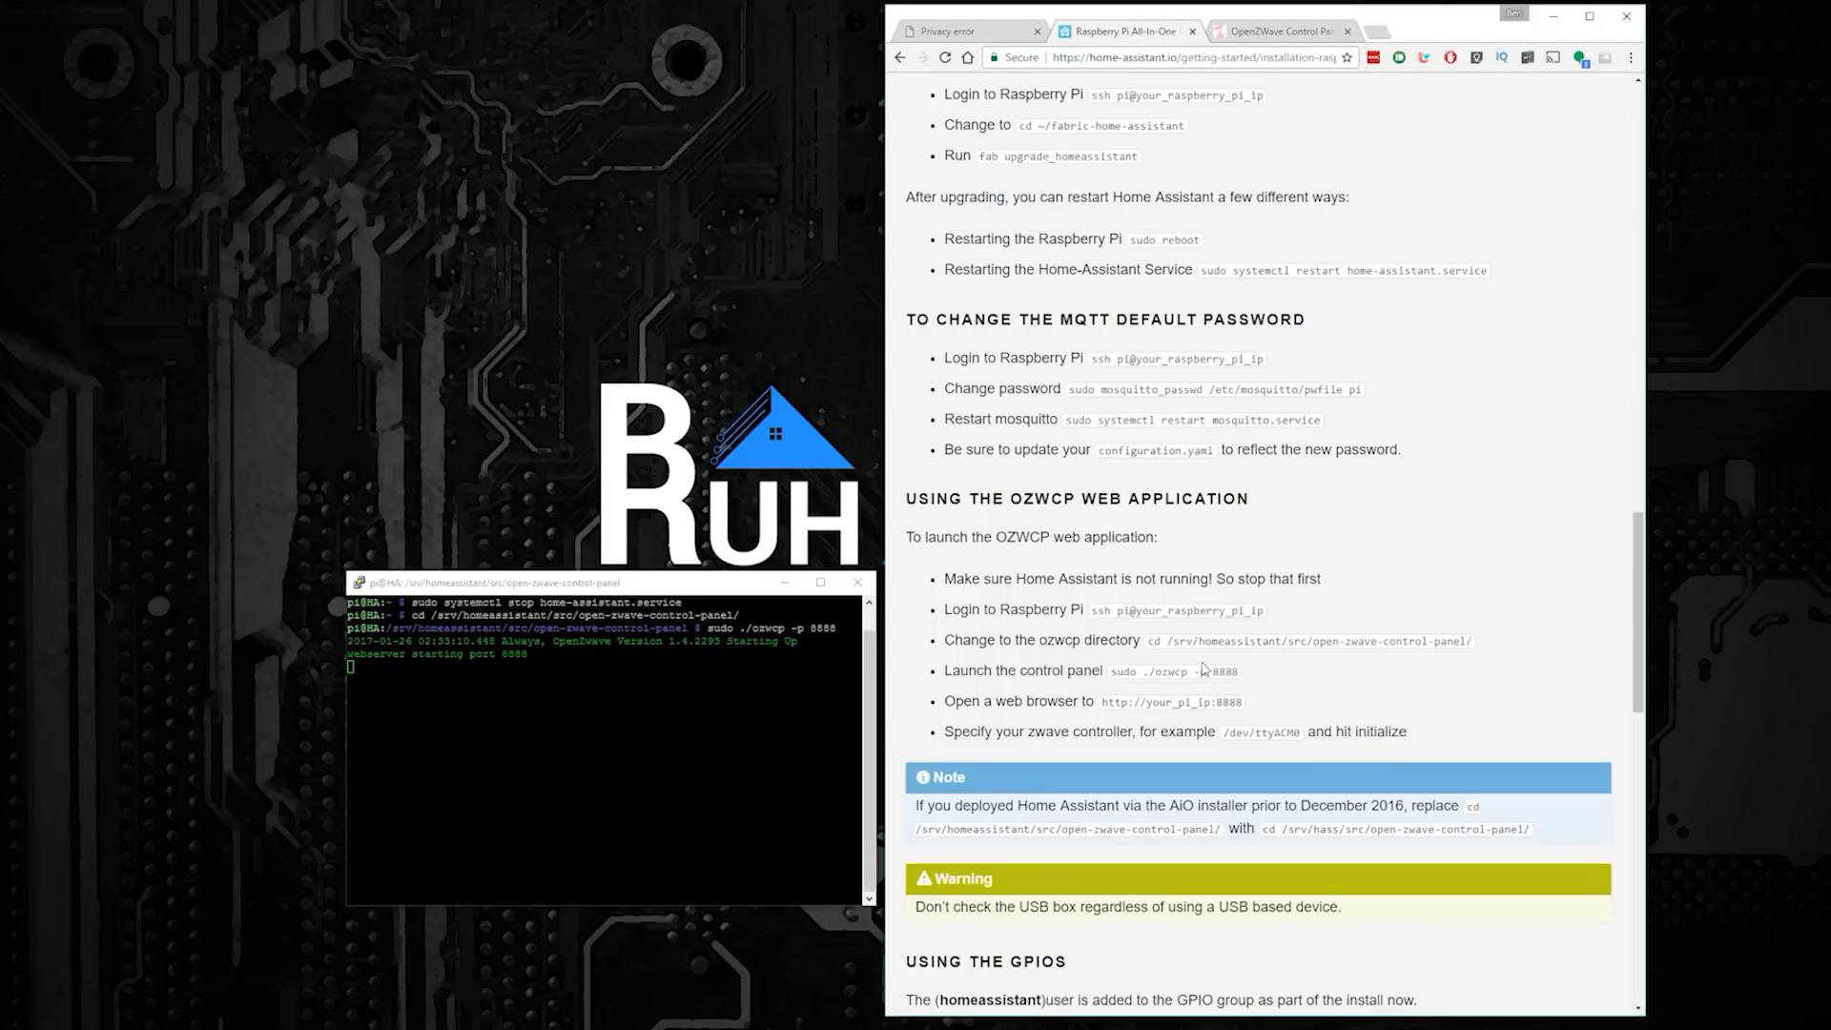
{"action": "left_click_drag", "start_coordinate": [1303, 736], "coordinate": [1228, 732]}
{"action": "left_click", "coordinate": [1260, 38]}
{"action": "left_click", "coordinate": [1035, 282]}
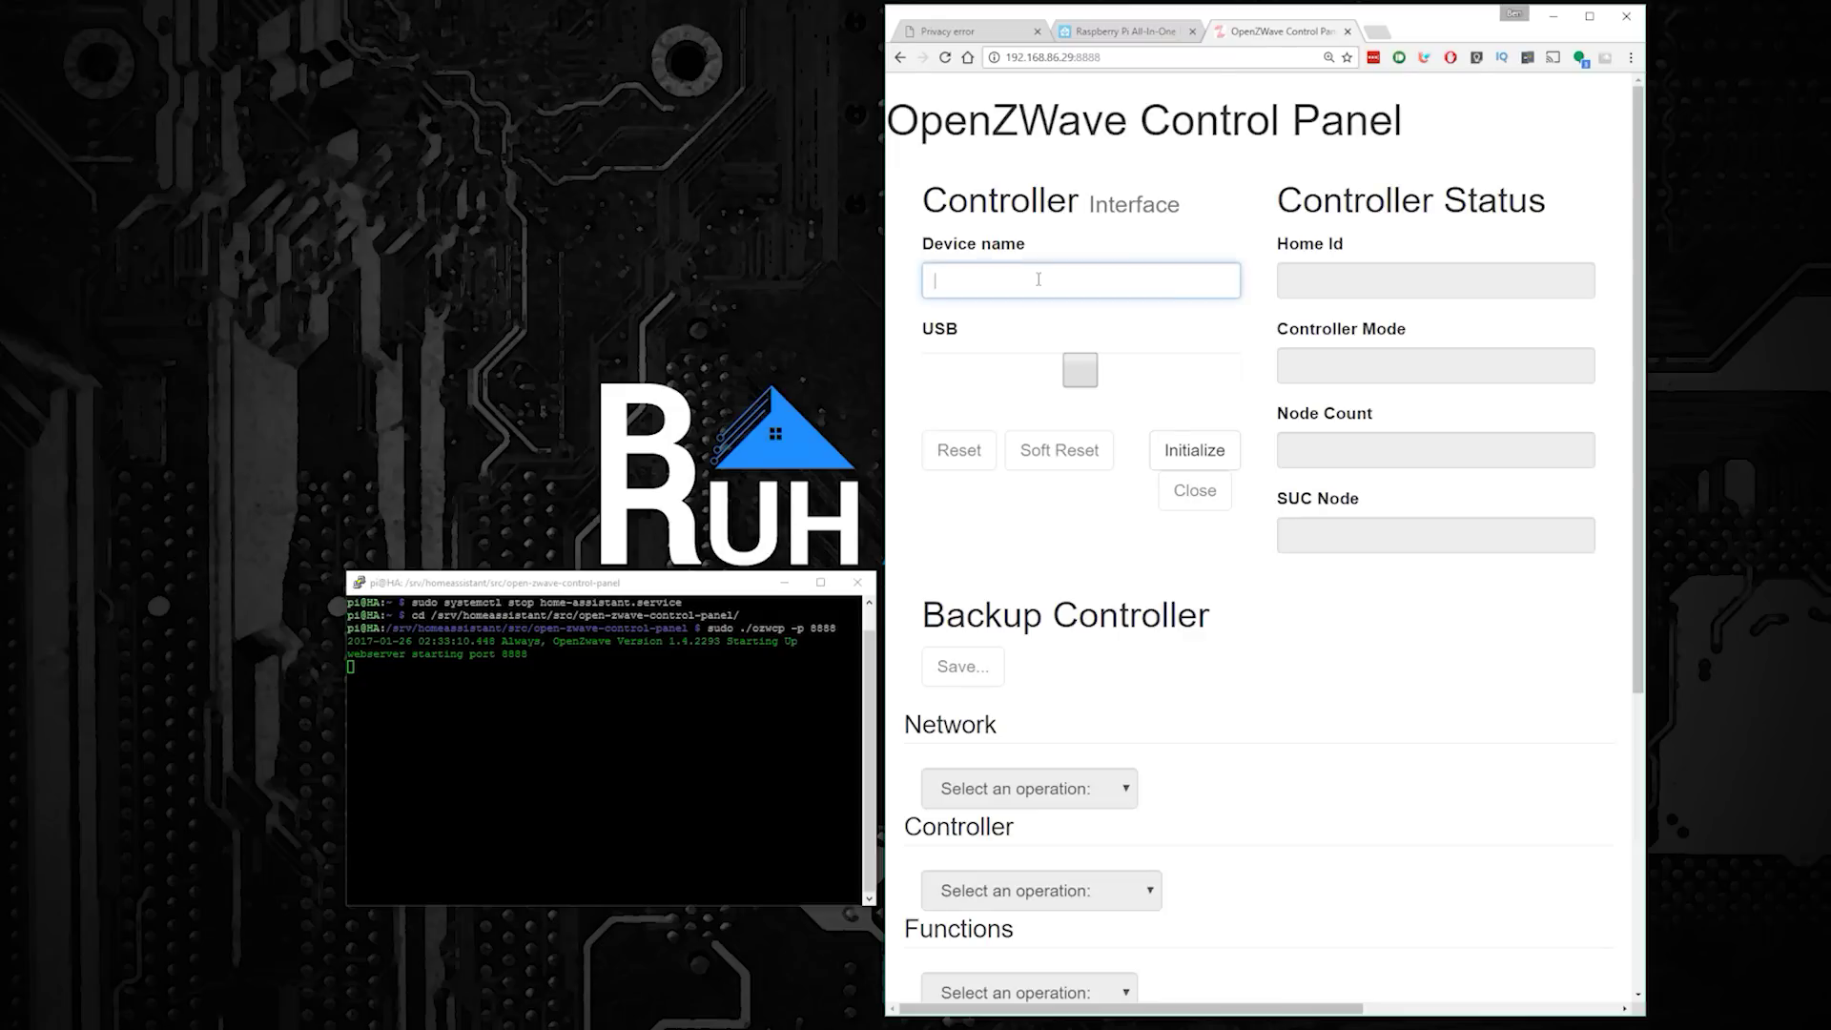
{"action": "right_click", "coordinate": [1038, 280]}
{"action": "left_click", "coordinate": [1077, 371]}
Step: Initialize the controller and check that the five existing nodes appear
{"action": "left_click", "coordinate": [1180, 456]}
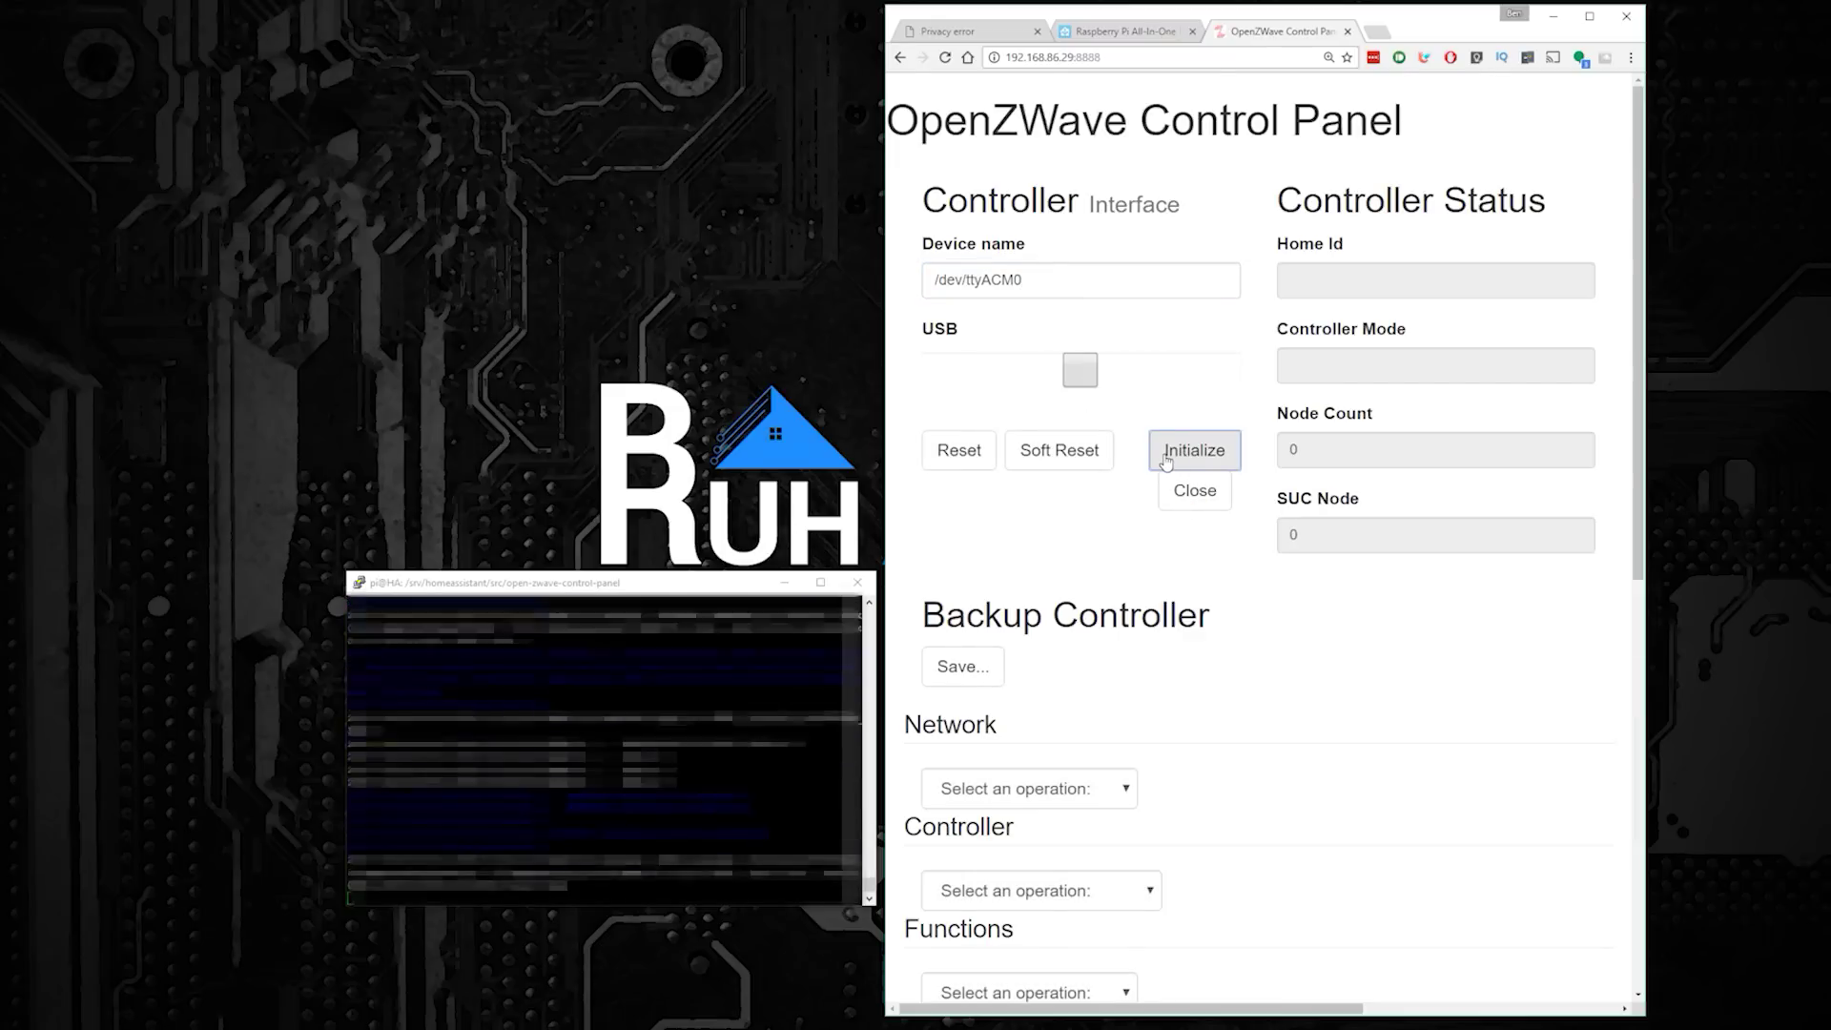
{"action": "scroll", "coordinate": [1165, 465], "scroll_direction": "down", "scroll_amount": 6}
{"action": "scroll", "coordinate": [1165, 464], "scroll_direction": "down", "scroll_amount": 2}
{"action": "scroll", "coordinate": [1165, 461], "scroll_direction": "up", "scroll_amount": 4}
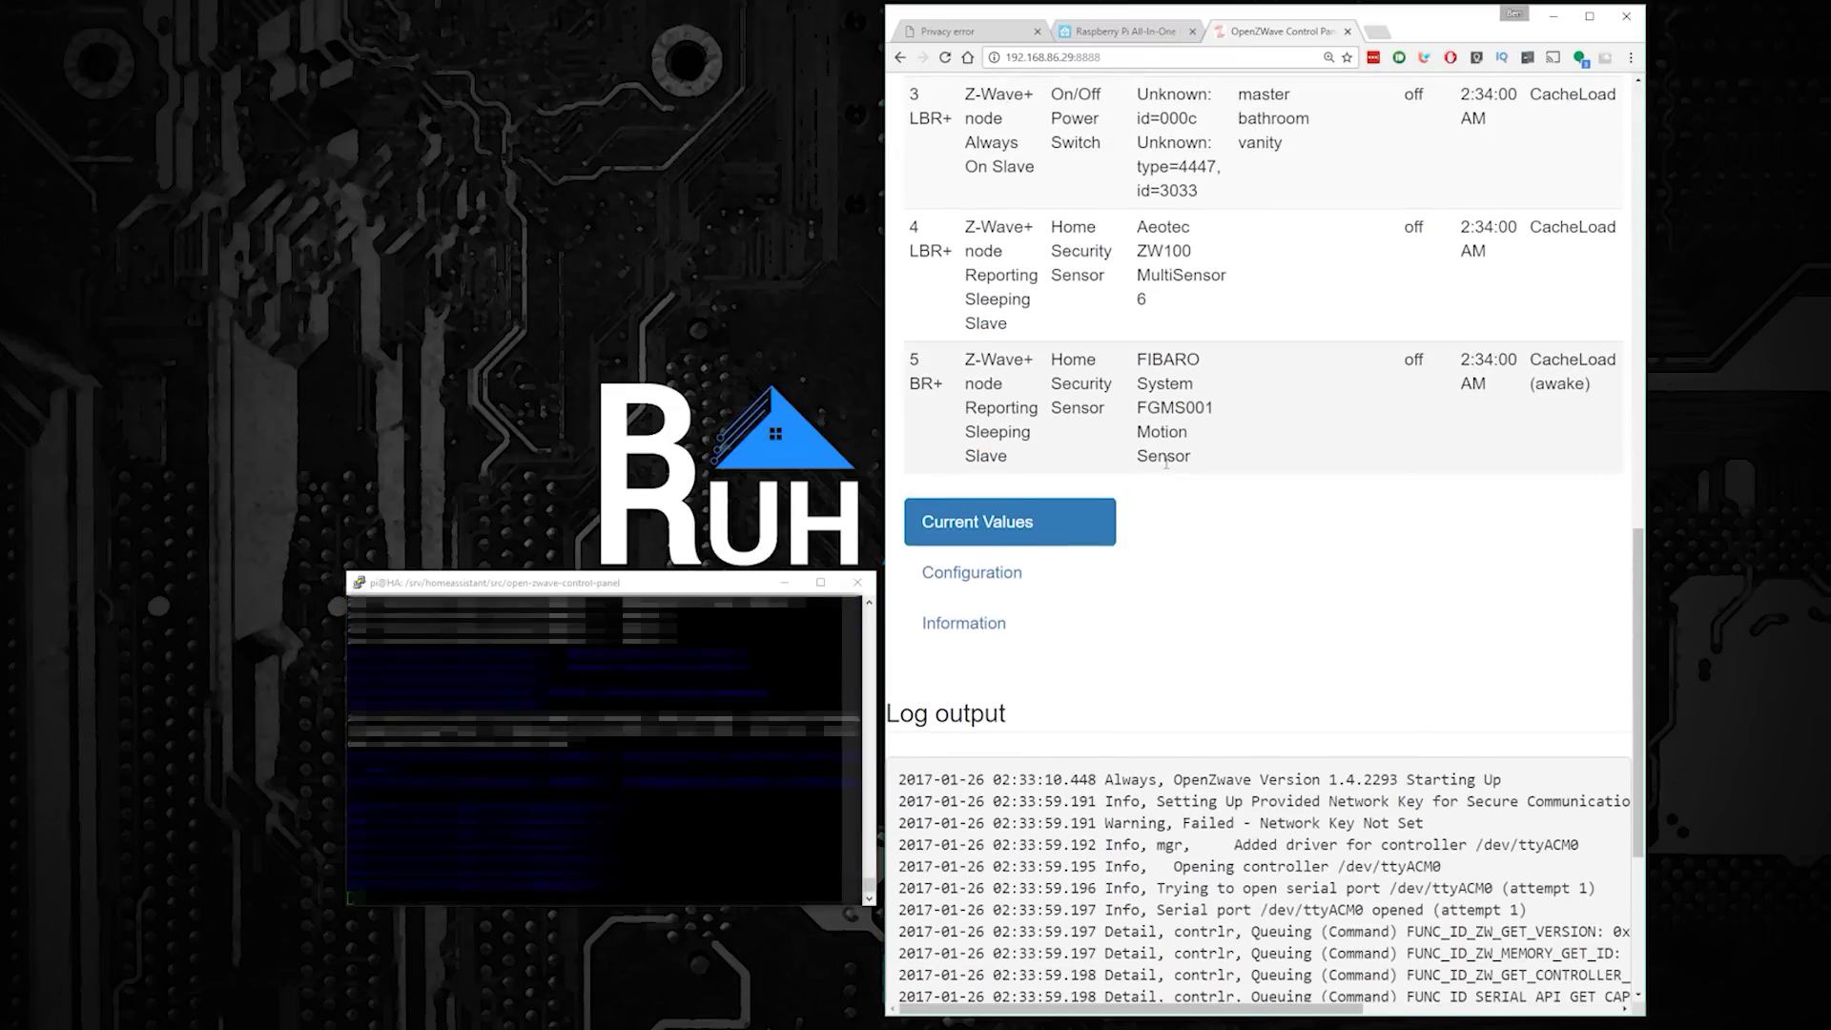
{"action": "scroll", "coordinate": [1182, 456], "scroll_direction": "up", "scroll_amount": 2}
{"action": "left_click", "coordinate": [1630, 58]}
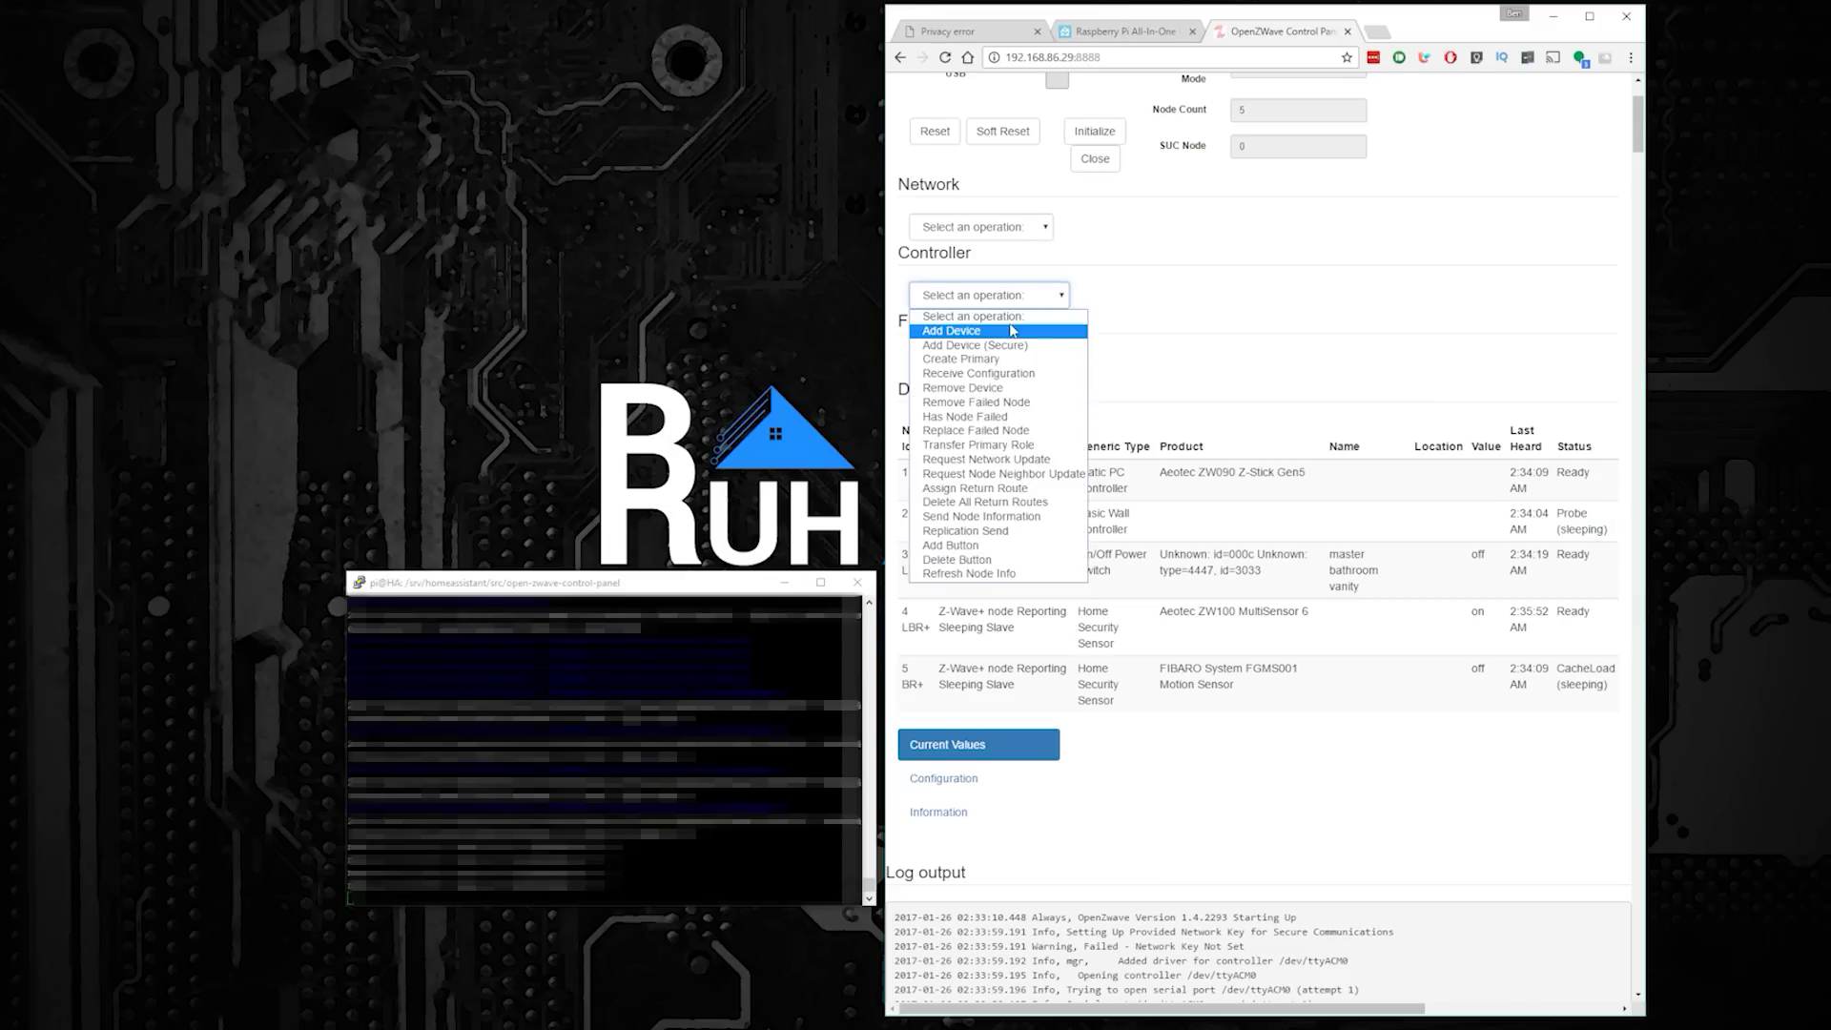
Step: Run Add Device to include the Minimote, then select the new node 6
{"action": "left_click", "coordinate": [1008, 322]}
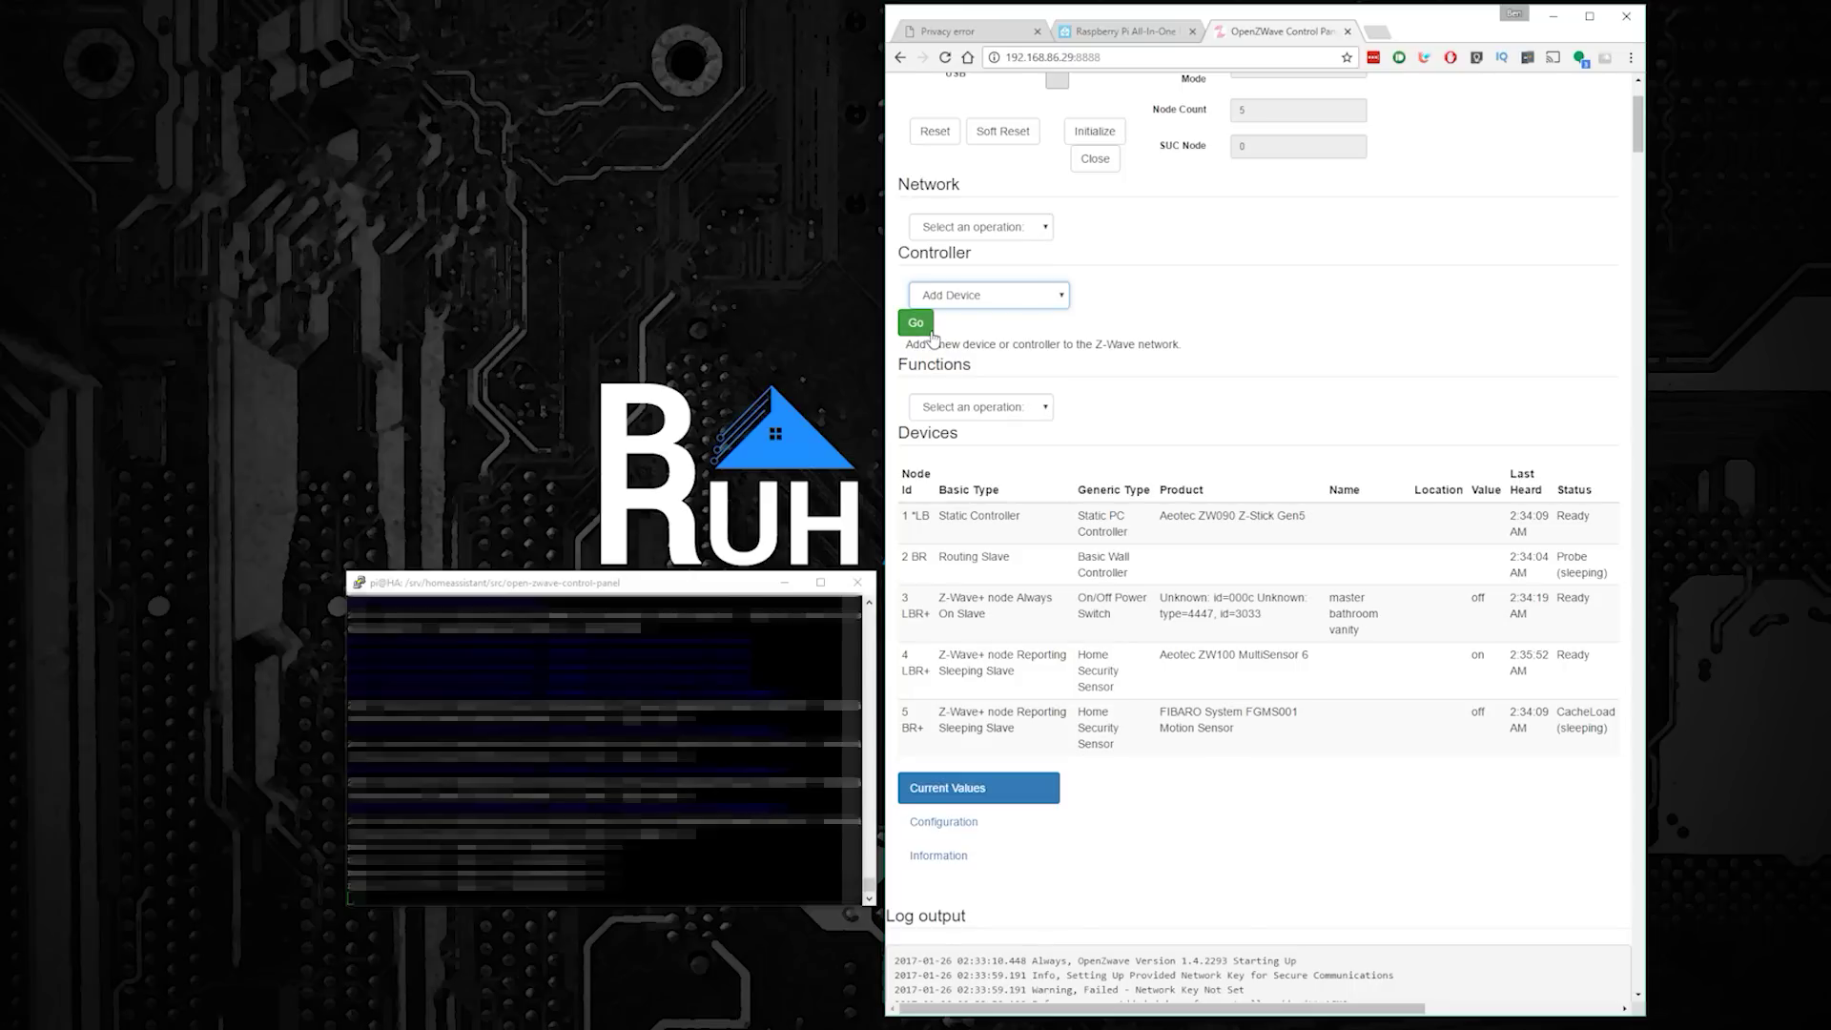
{"action": "left_click", "coordinate": [915, 323]}
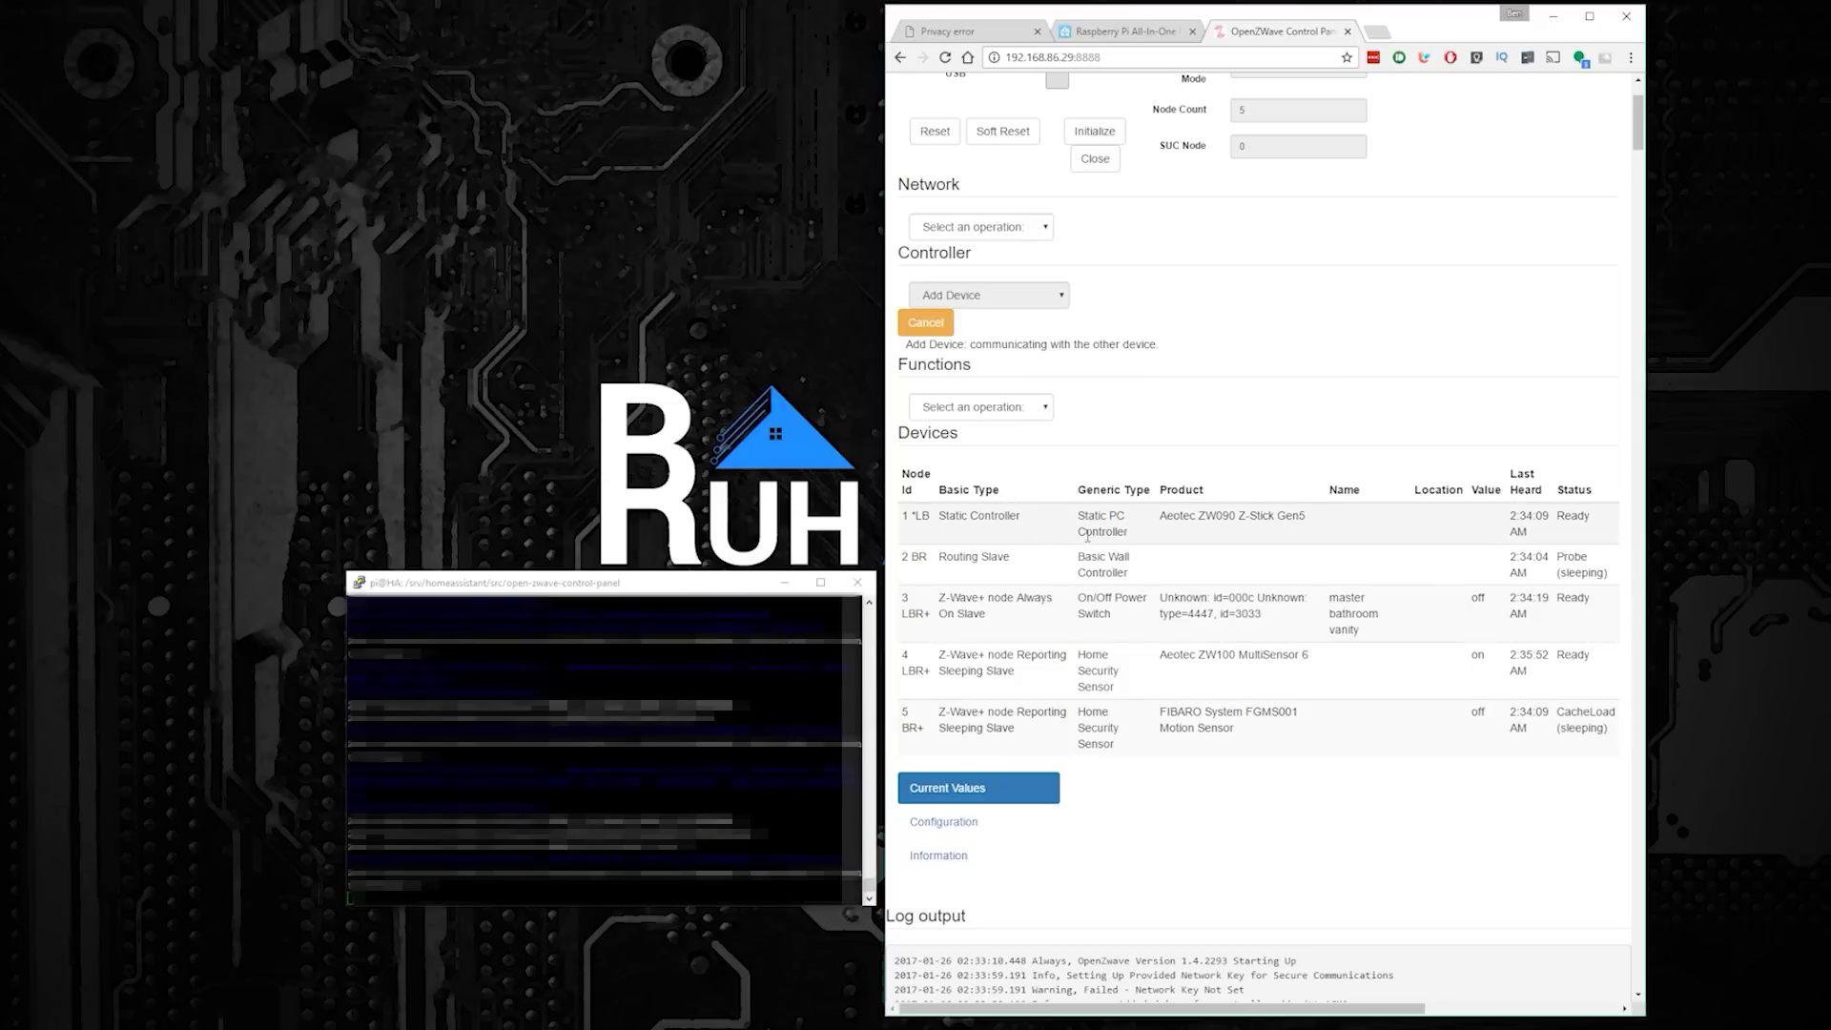
{"action": "left_click", "coordinate": [1067, 781]}
Step: Show node 6's Configuration settings
{"action": "scroll", "coordinate": [1083, 808], "scroll_direction": "down", "scroll_amount": 1}
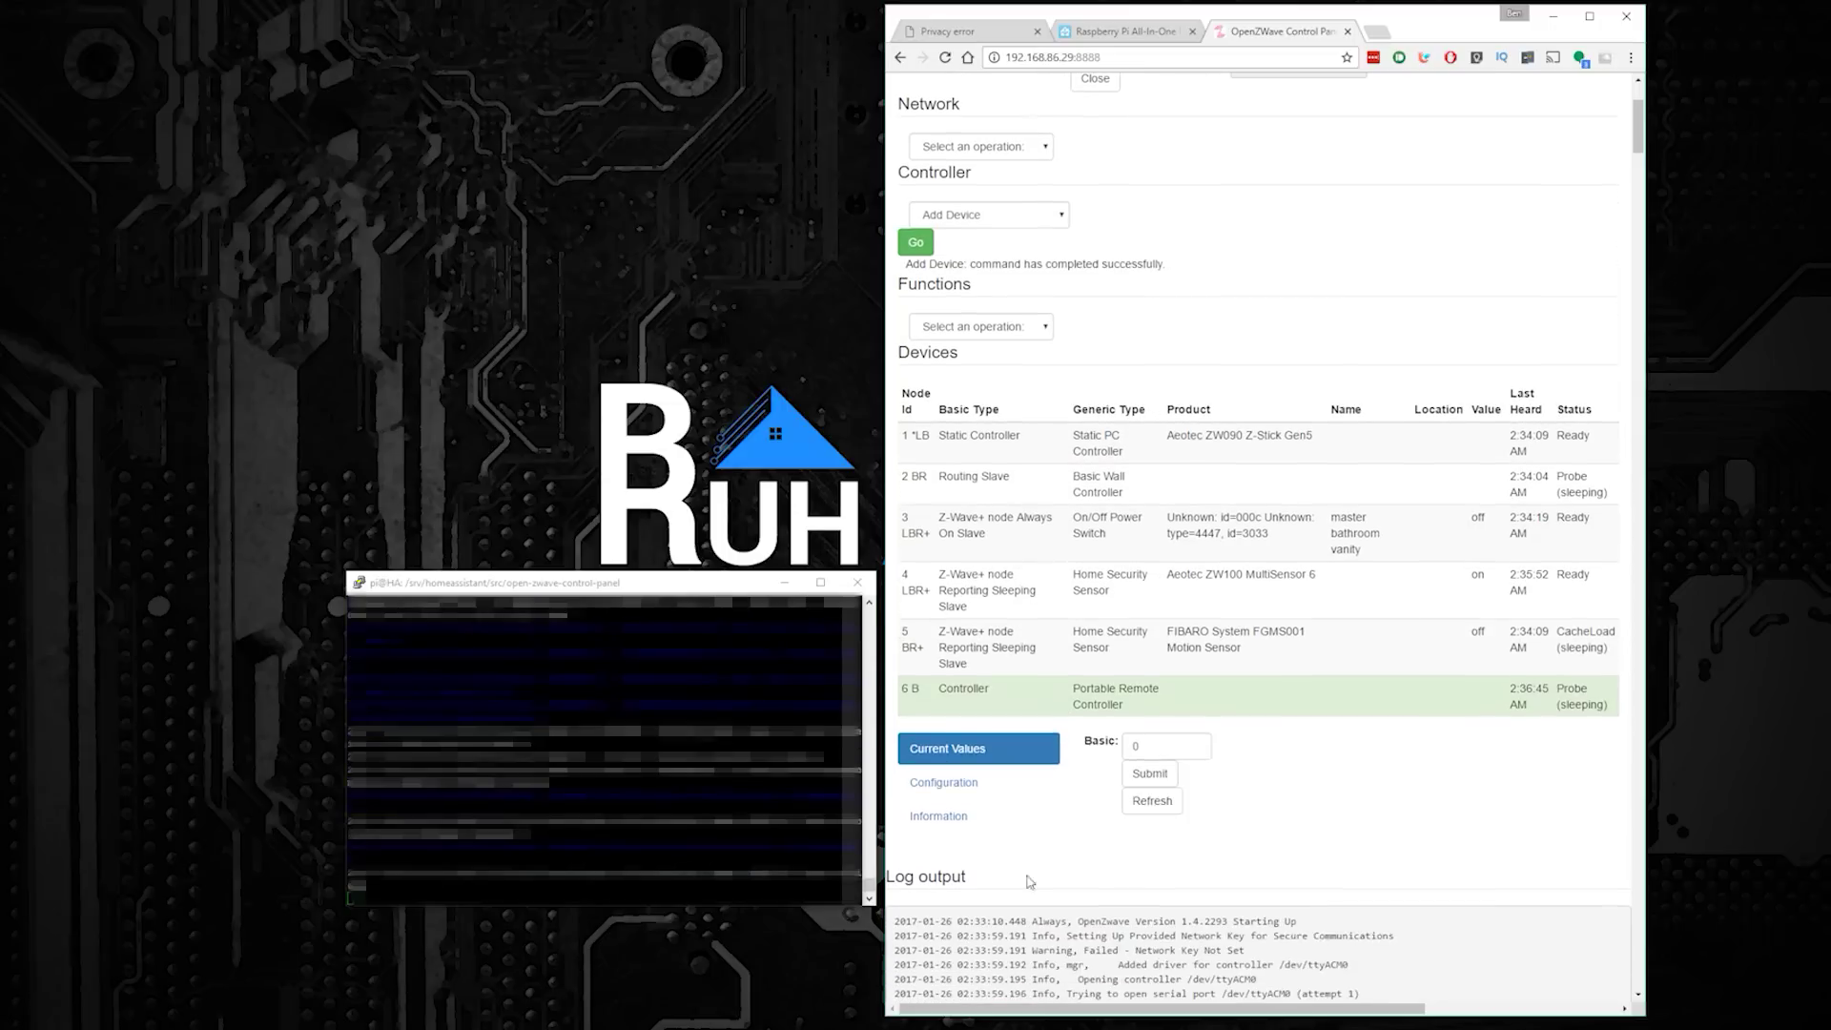
{"action": "left_click", "coordinate": [953, 782]}
{"action": "left_click", "coordinate": [953, 816]}
{"action": "left_click", "coordinate": [991, 753]}
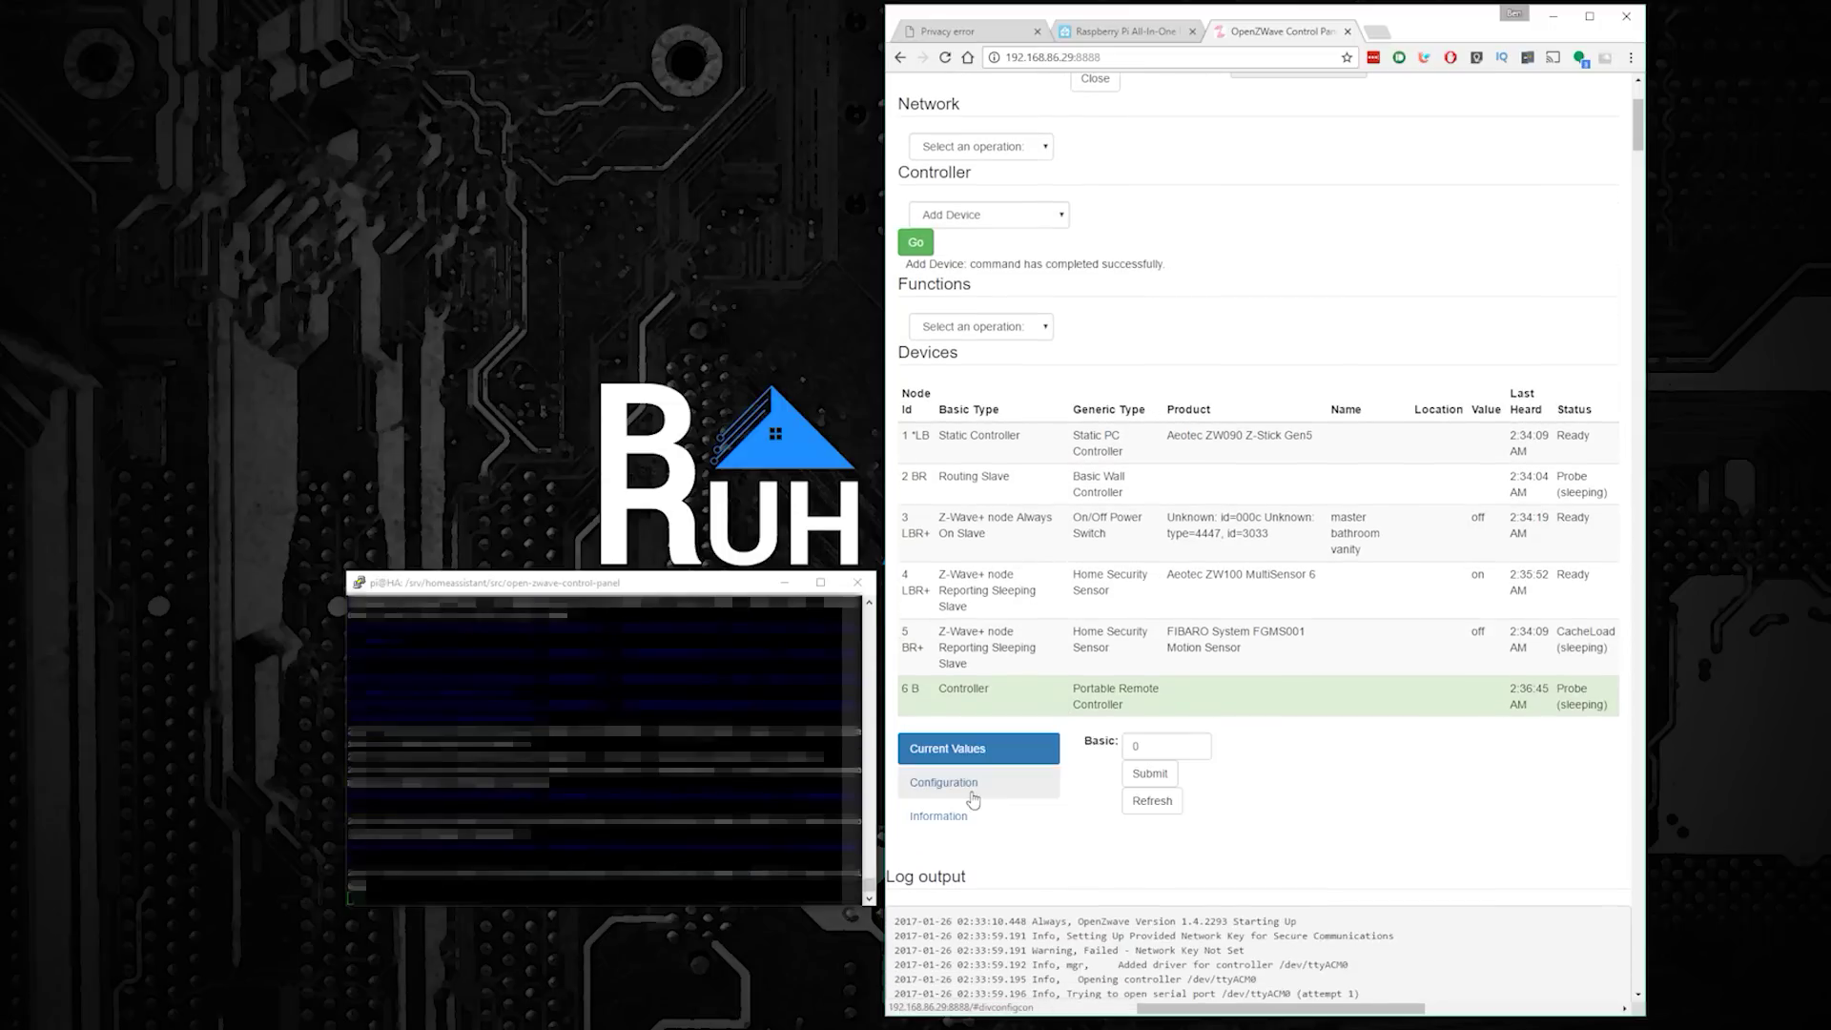
{"action": "left_click", "coordinate": [996, 781]}
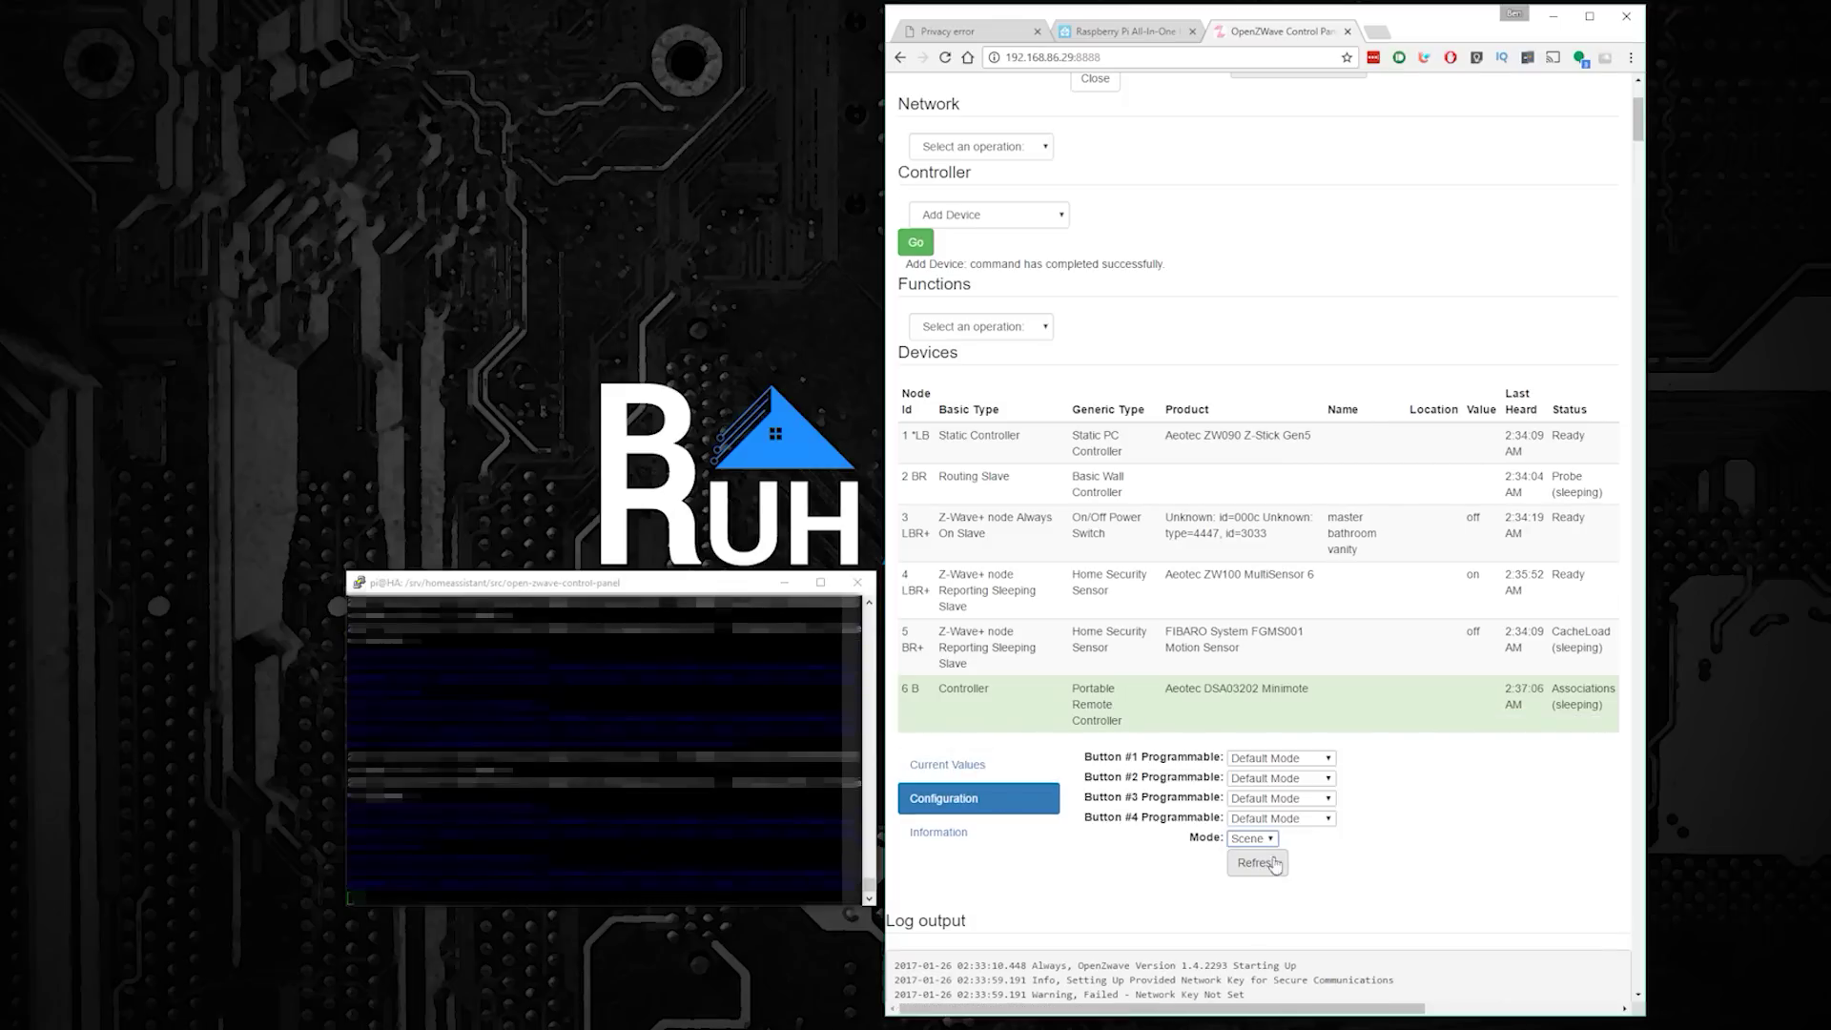
Step: Set Button #4, #3, #2 and #1 Programmable to Scene Mode
{"action": "left_click", "coordinate": [1314, 825]}
{"action": "left_click", "coordinate": [1307, 854]}
{"action": "left_click", "coordinate": [1321, 801]}
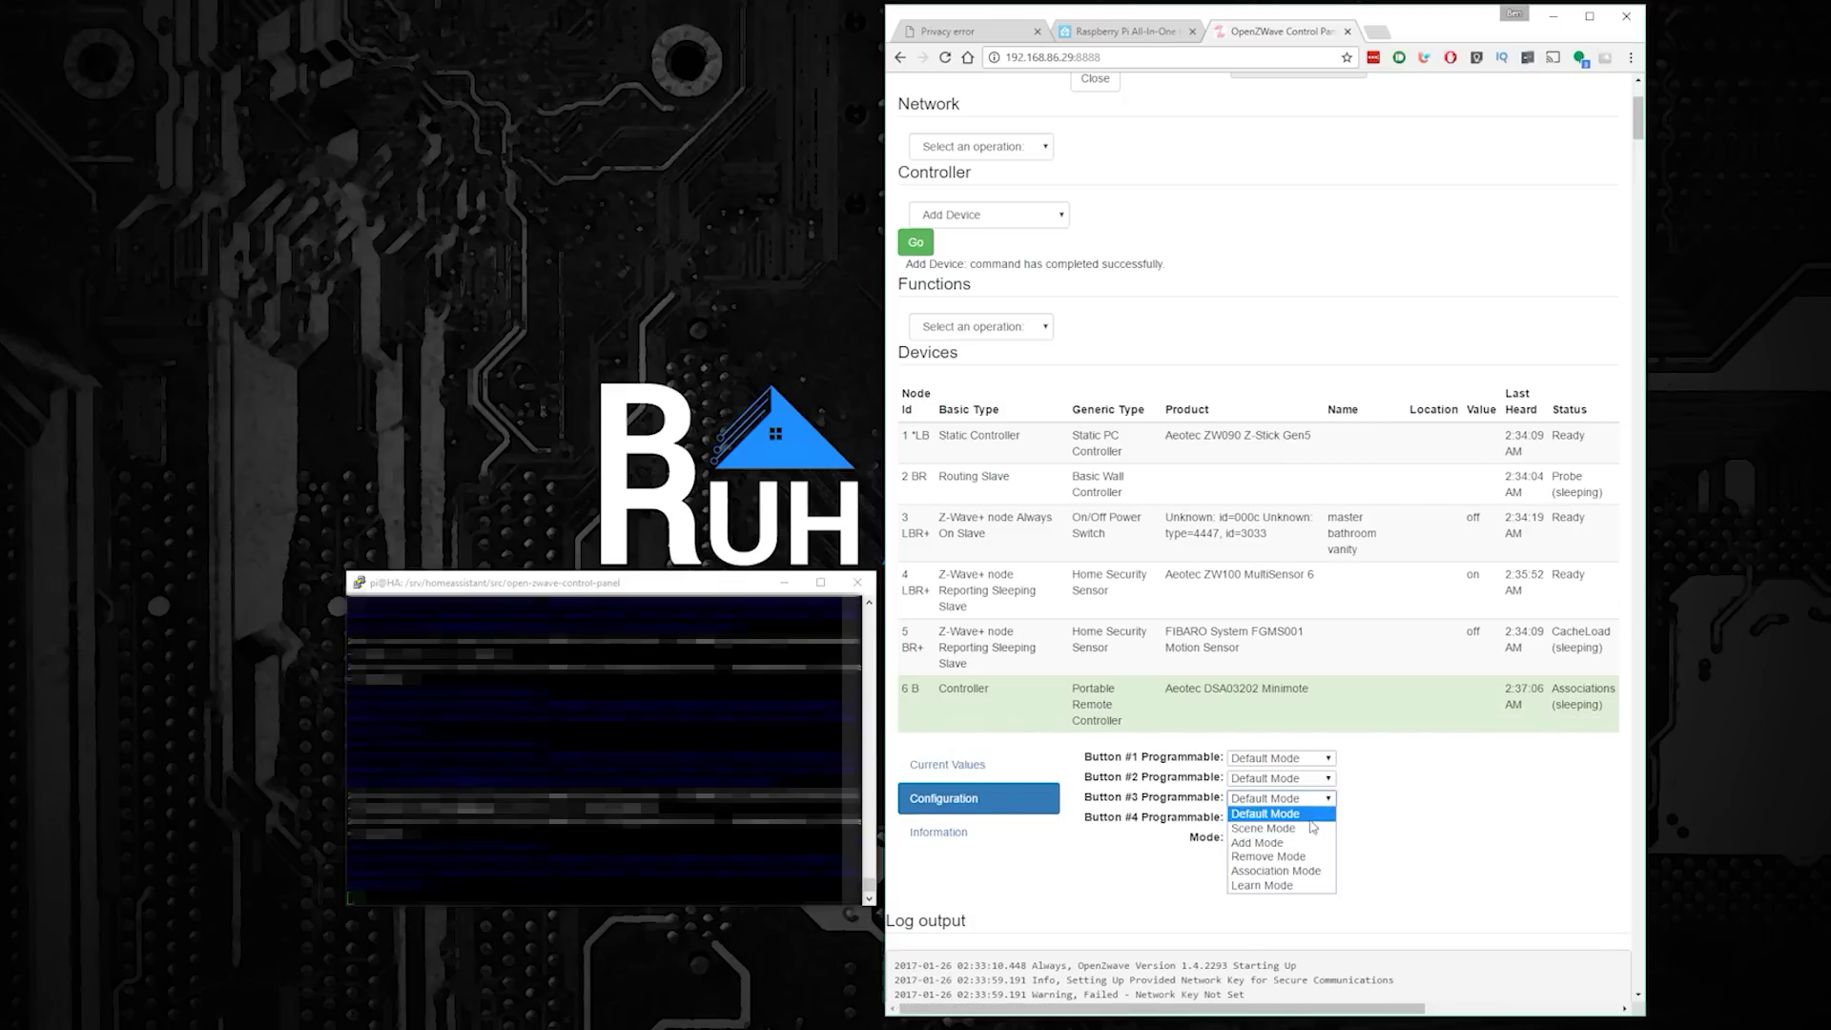
{"action": "left_click", "coordinate": [1308, 830]}
{"action": "left_click", "coordinate": [1320, 779]}
{"action": "left_click", "coordinate": [1308, 809]}
{"action": "left_click", "coordinate": [1320, 758]}
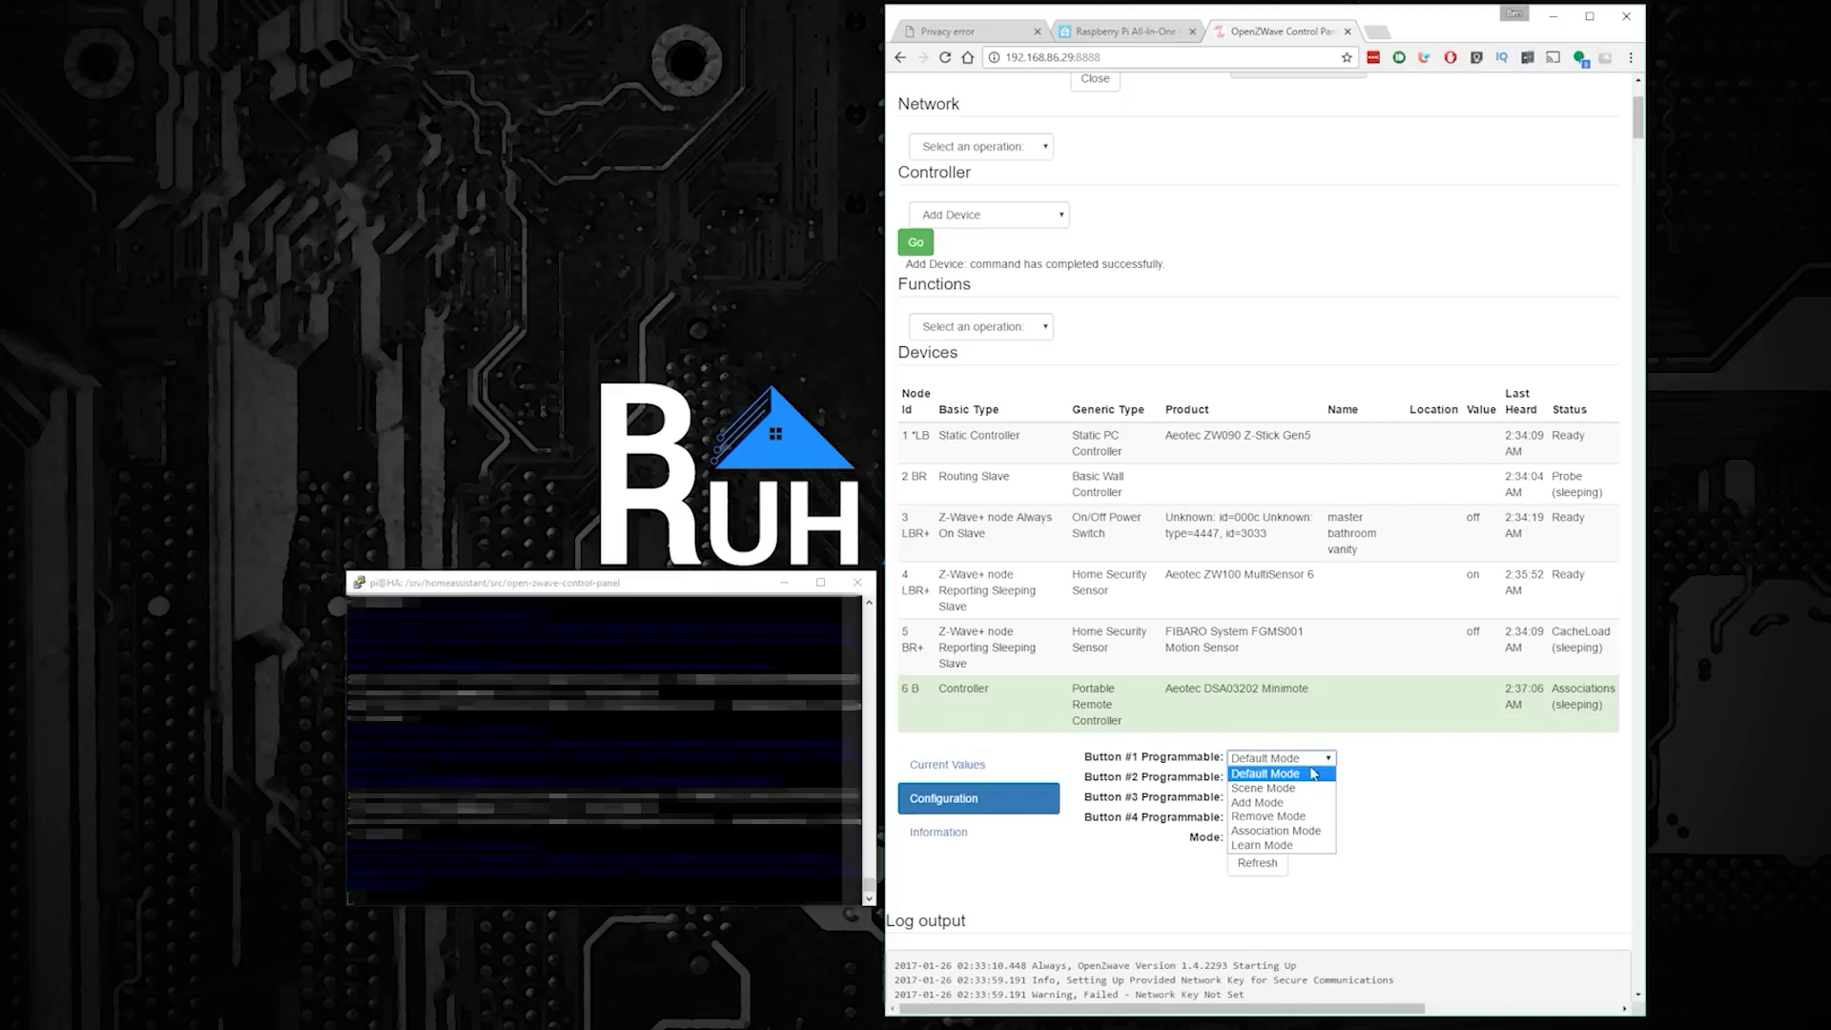
{"action": "left_click", "coordinate": [1310, 787]}
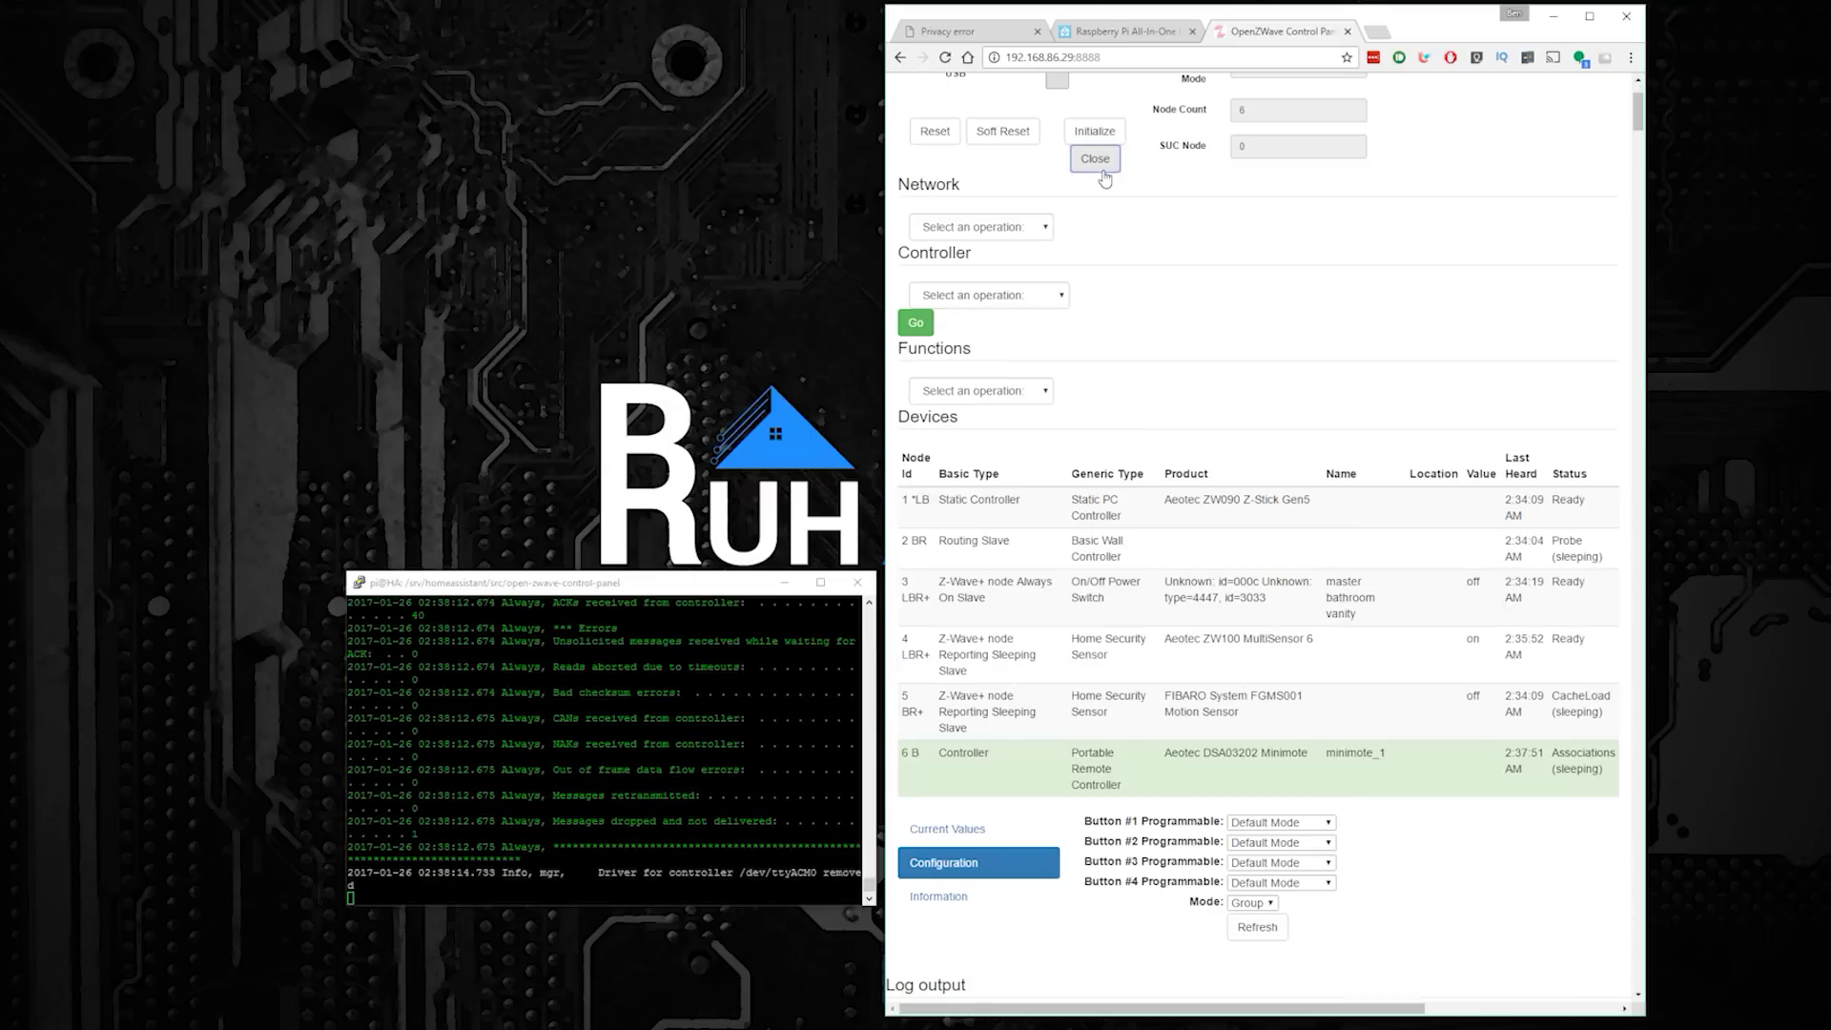
Step: Stop the ozwcp server with Ctrl+C and return to the installation guide tab
{"action": "left_click", "coordinate": [792, 668]}
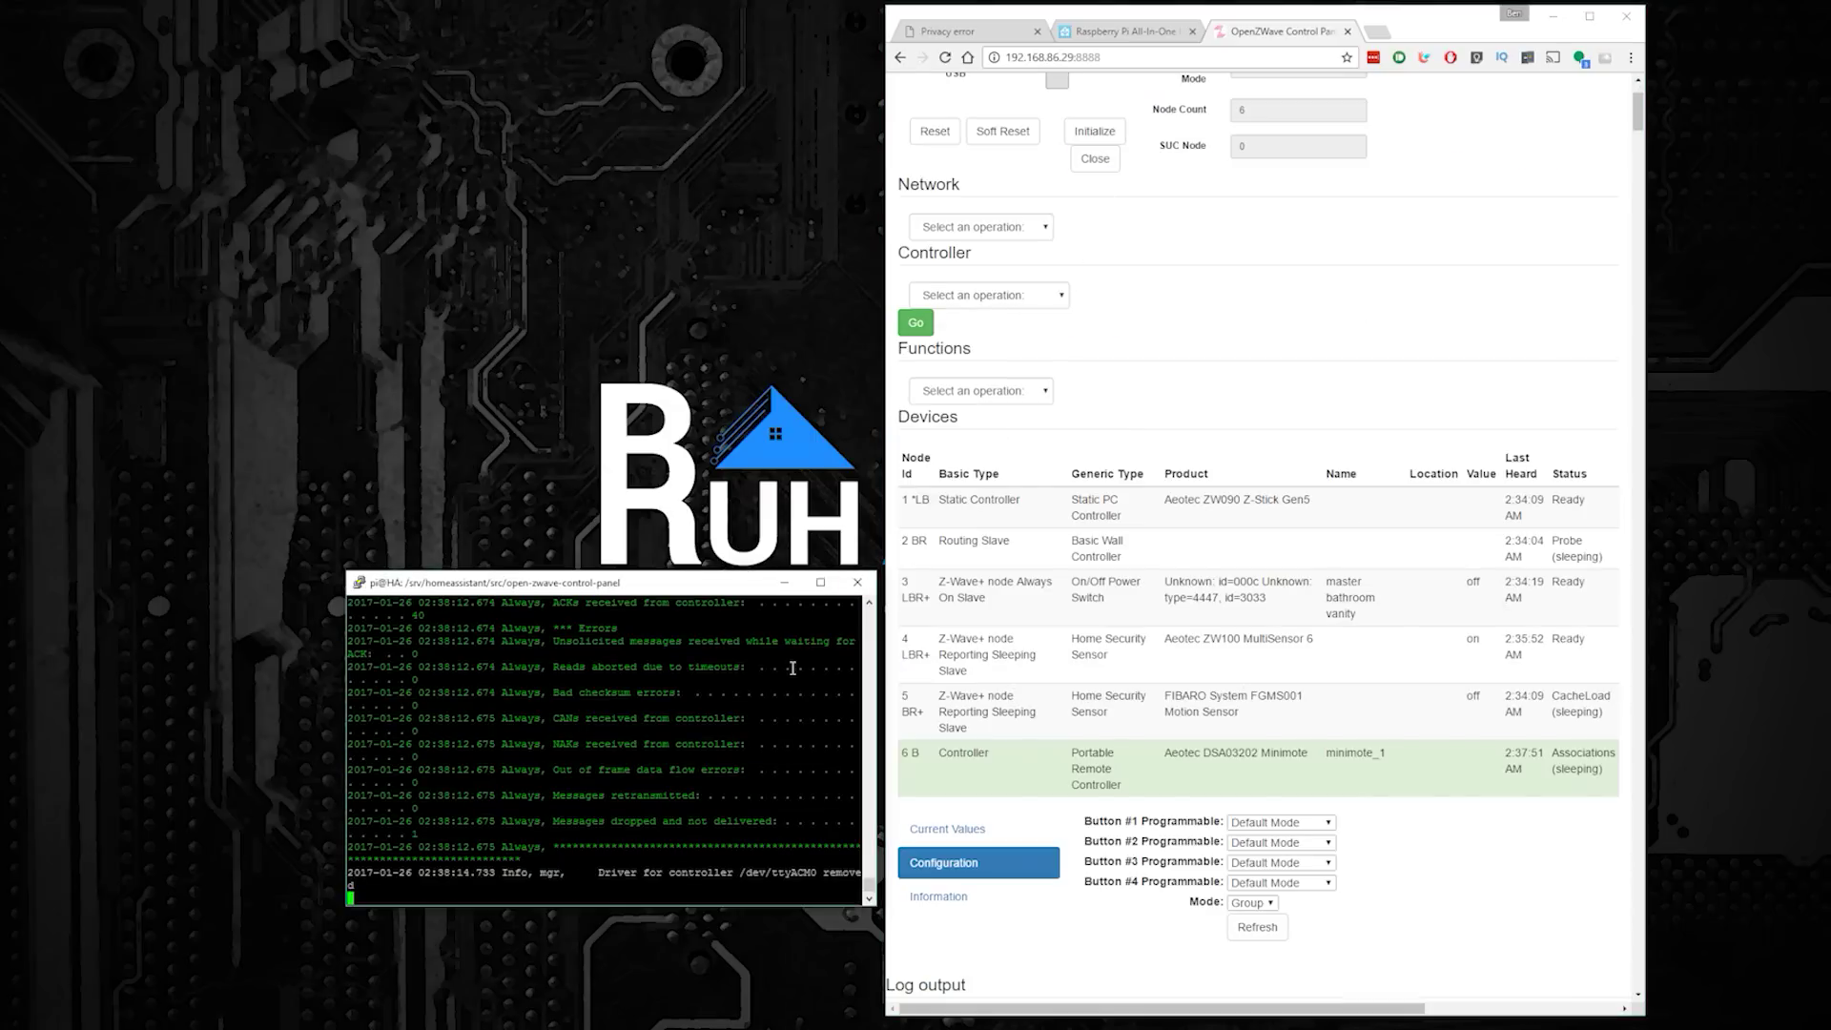
{"action": "key", "text": "ctrl+c"}
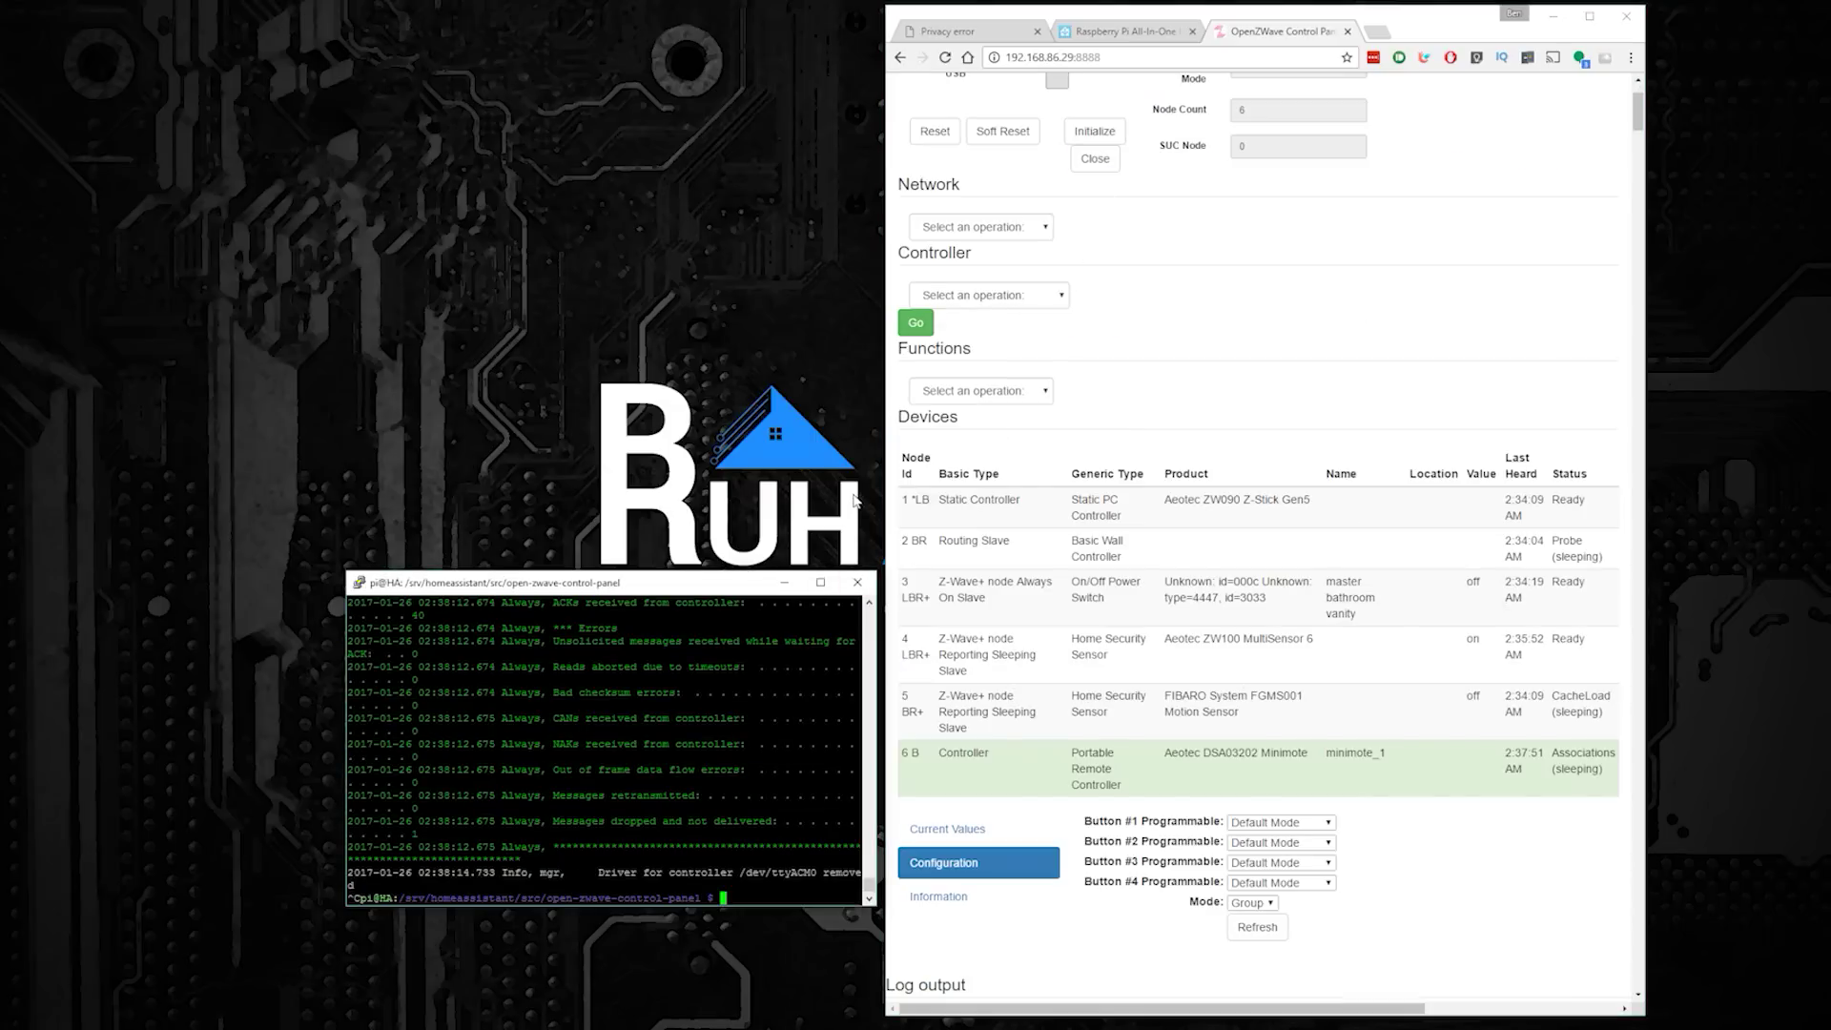
{"action": "left_click", "coordinate": [1114, 34]}
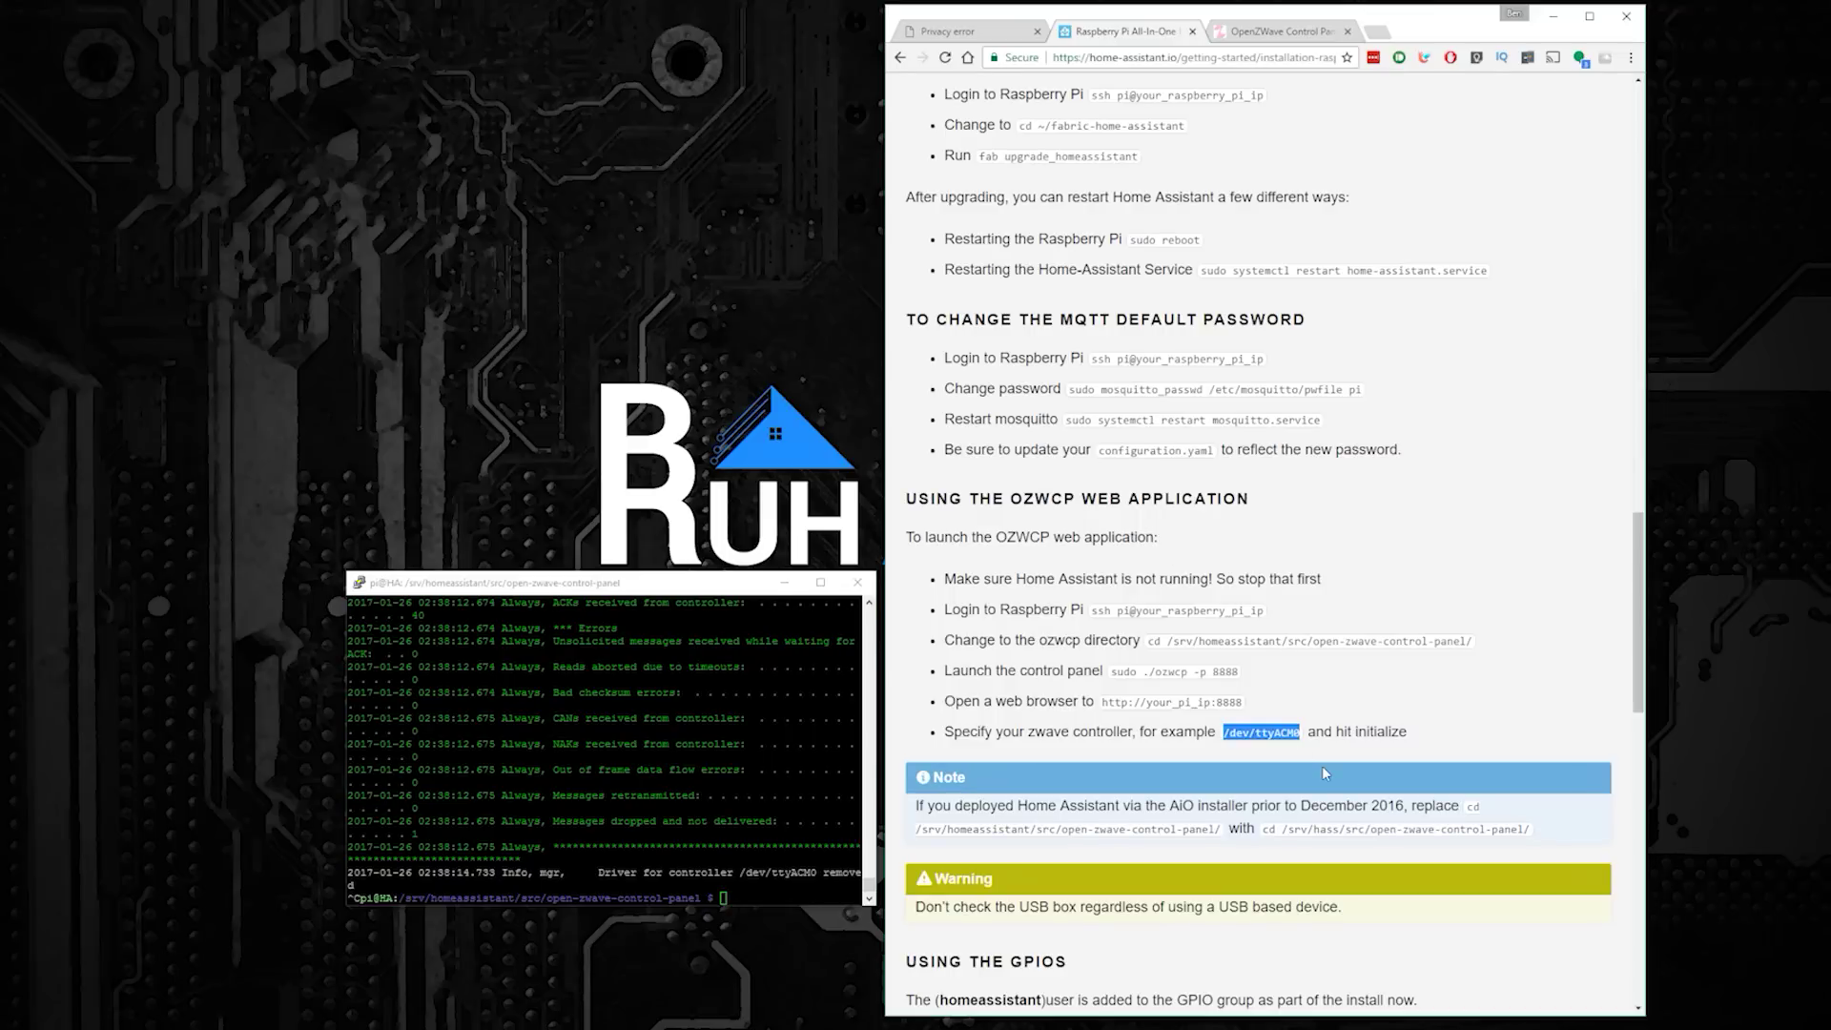
{"action": "scroll", "coordinate": [1324, 532], "scroll_direction": "up", "scroll_amount": 2}
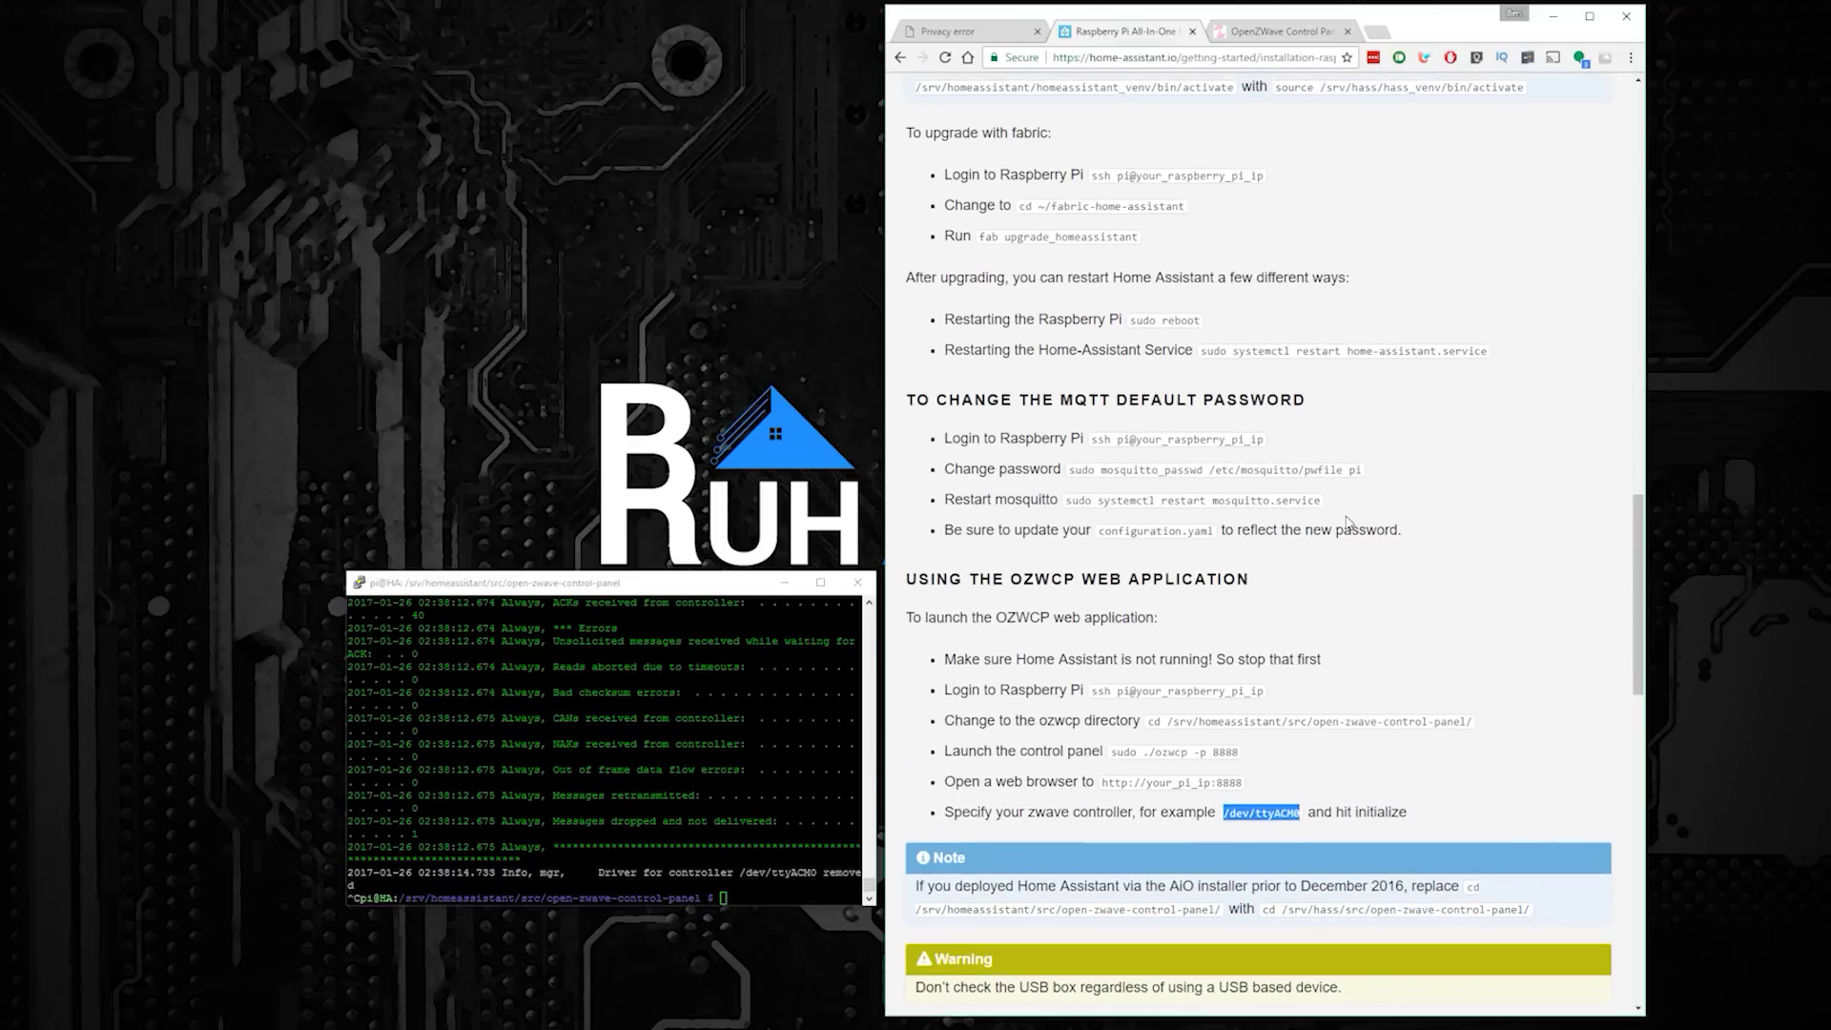
{"action": "scroll", "coordinate": [1347, 529], "scroll_direction": "down", "scroll_amount": 1}
{"action": "scroll", "coordinate": [1377, 675], "scroll_direction": "down", "scroll_amount": 3}
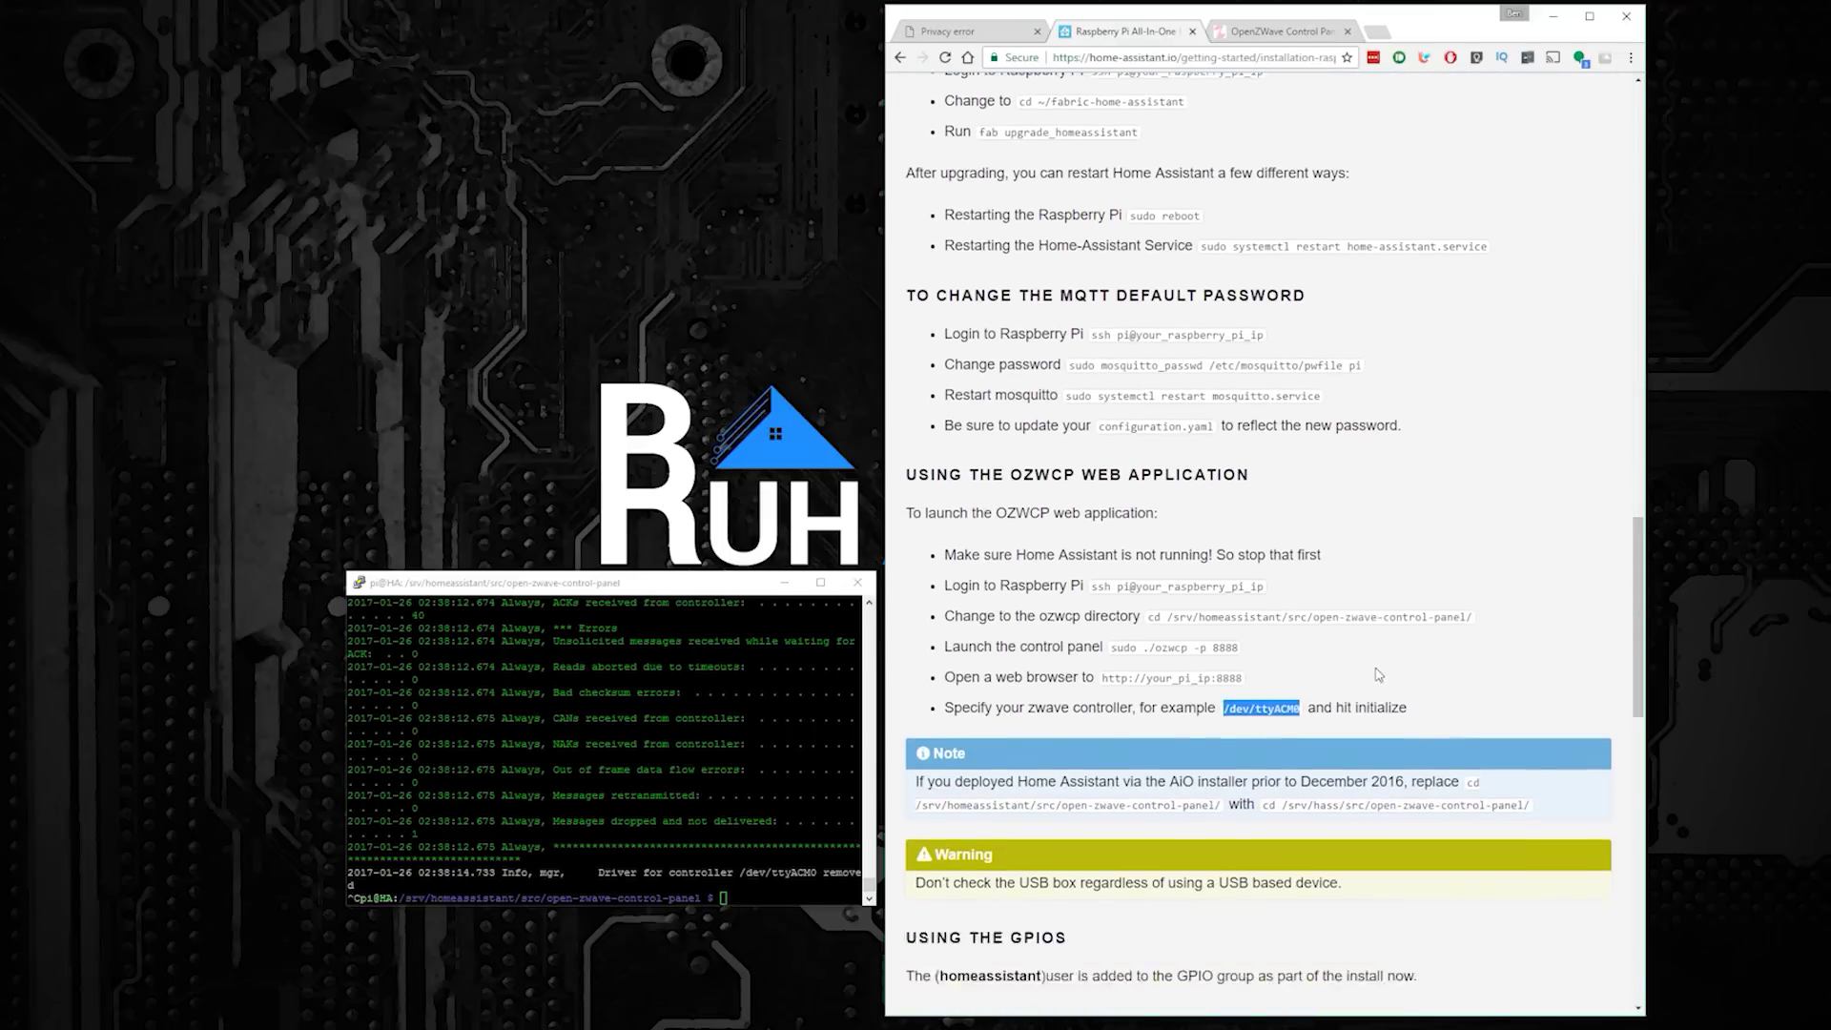
Step: Switch to the homeassistant user with sudo su -s /bin/bash homeassistant
{"action": "scroll", "coordinate": [1378, 679], "scroll_direction": "up", "scroll_amount": 7}
{"action": "scroll", "coordinate": [1377, 678], "scroll_direction": "up", "scroll_amount": 7}
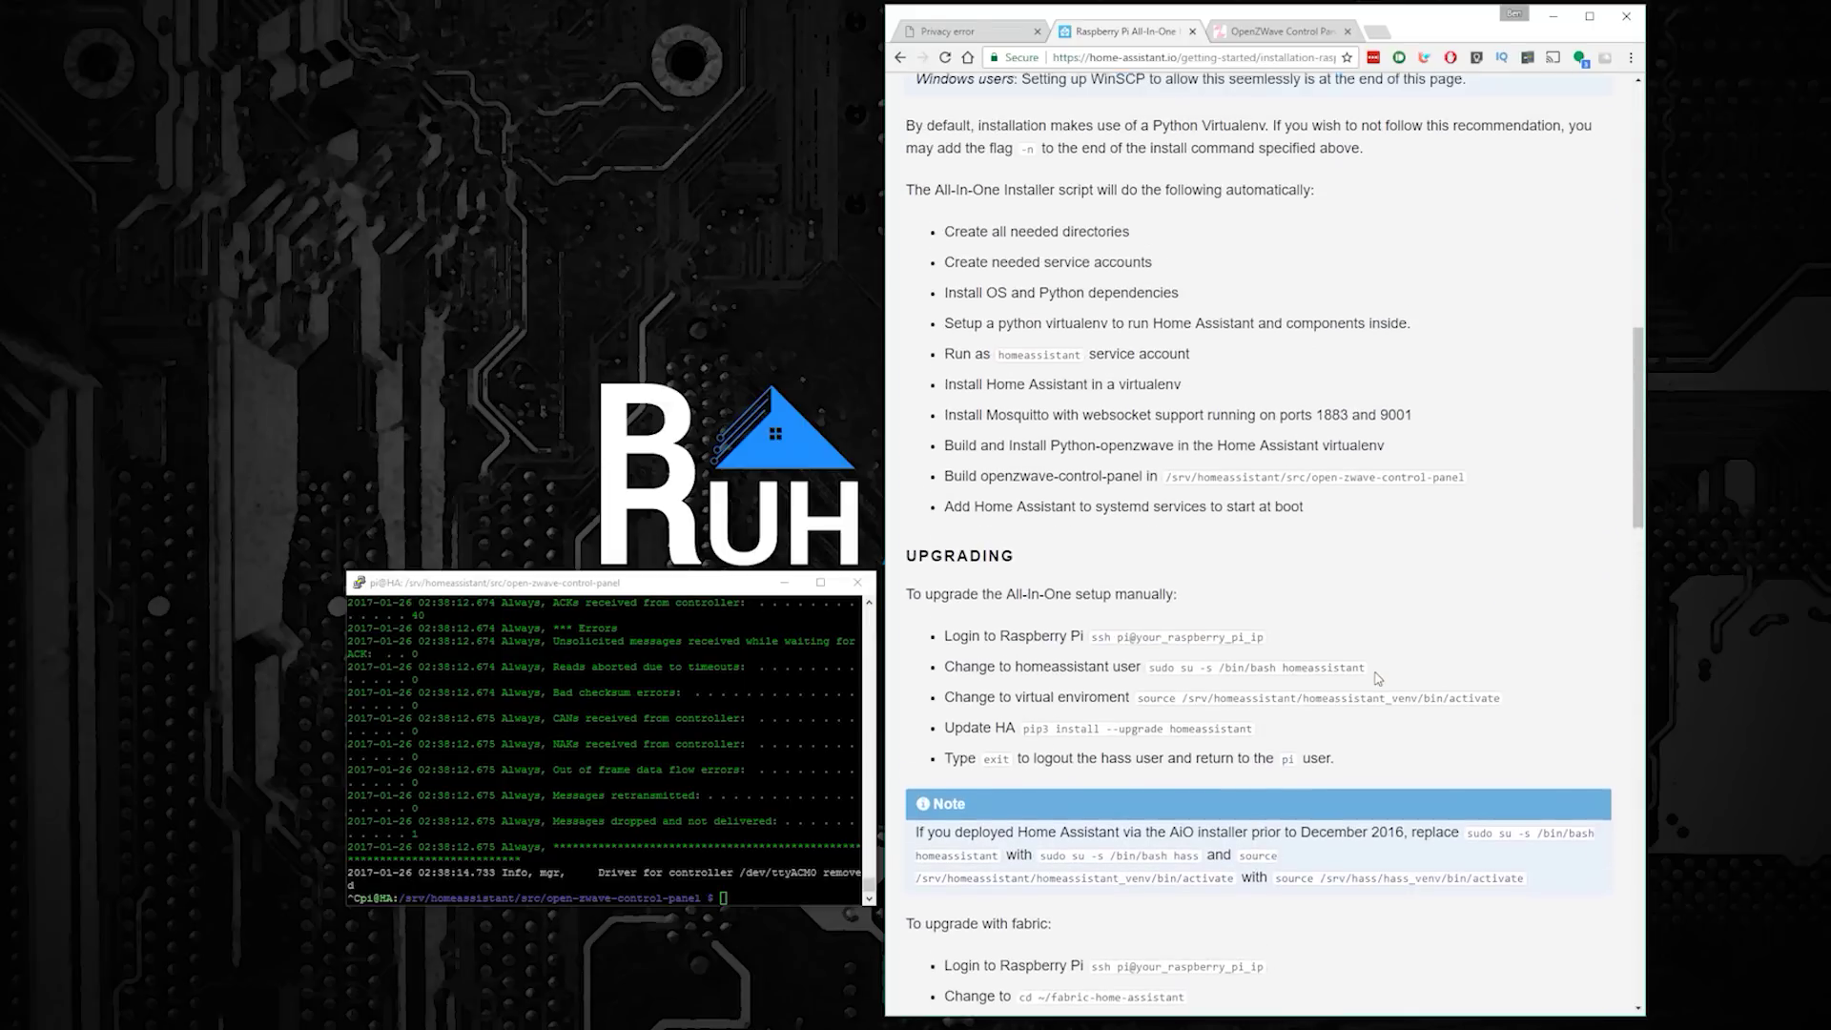
{"action": "scroll", "coordinate": [1376, 672], "scroll_direction": "up", "scroll_amount": 1}
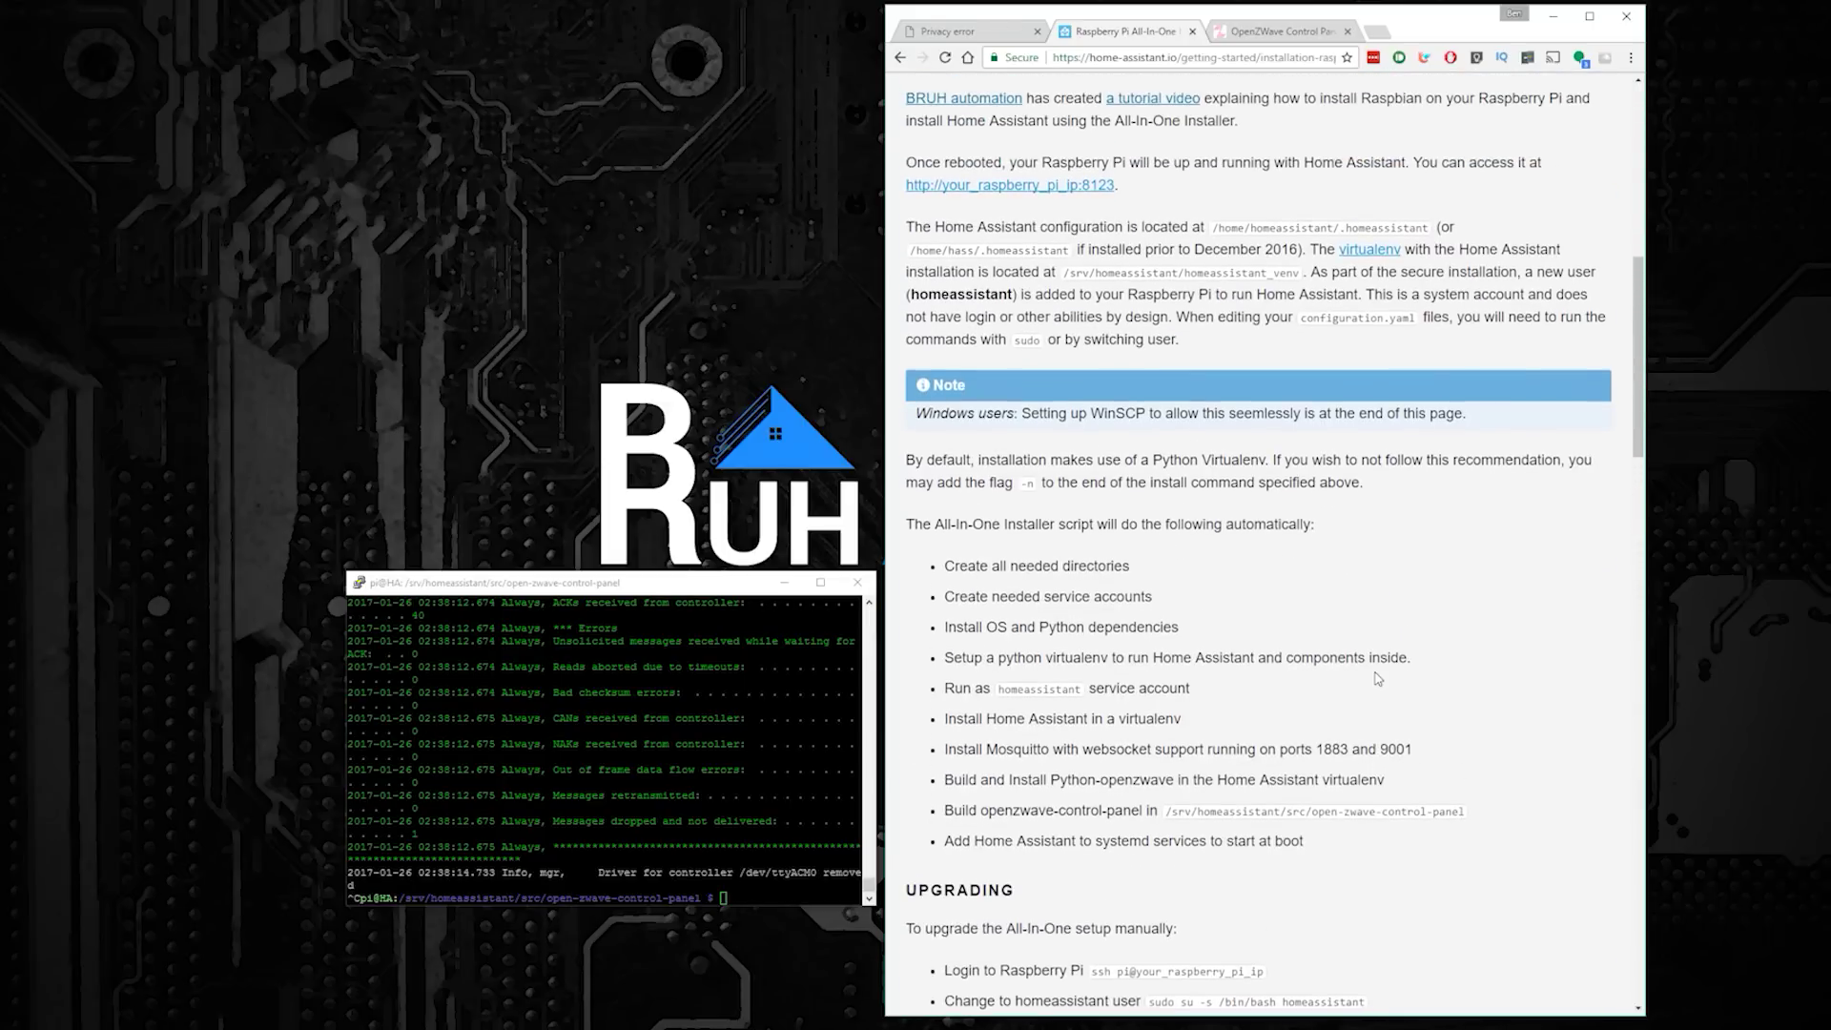
{"action": "scroll", "coordinate": [1378, 677], "scroll_direction": "down", "scroll_amount": 3}
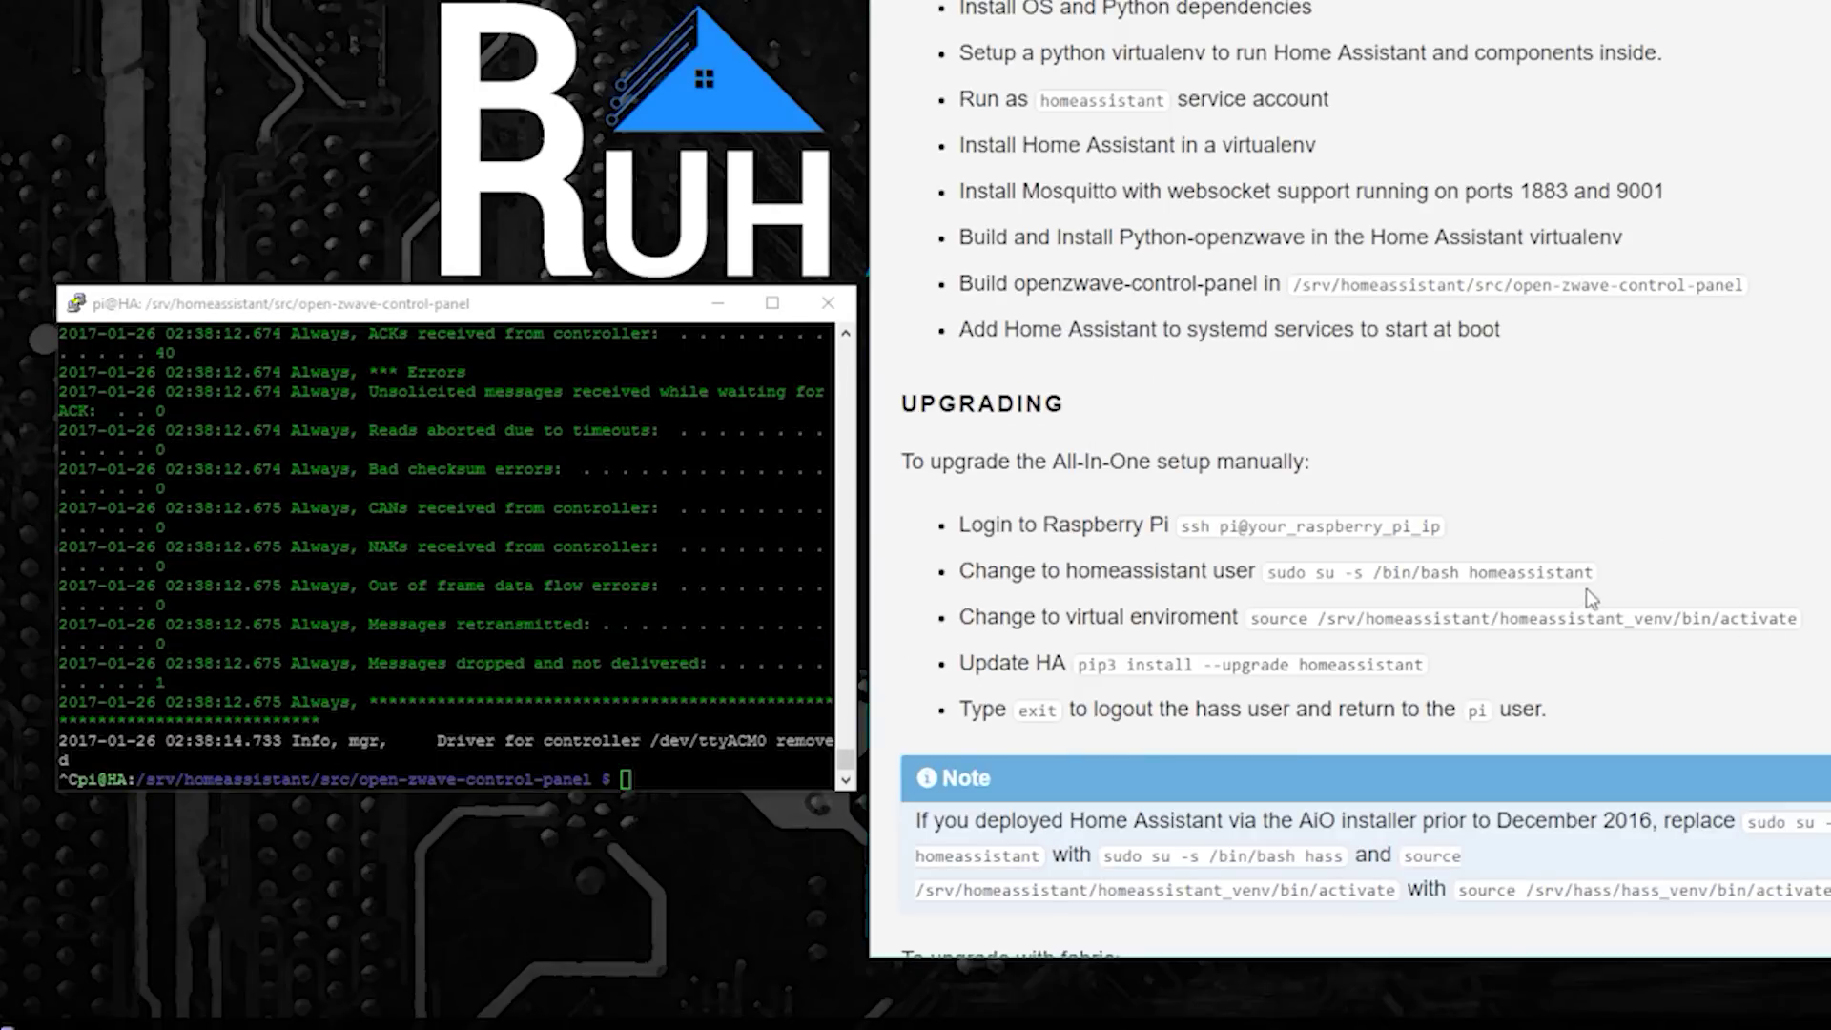
{"action": "left_click_drag", "start_coordinate": [1591, 572], "coordinate": [1271, 565]}
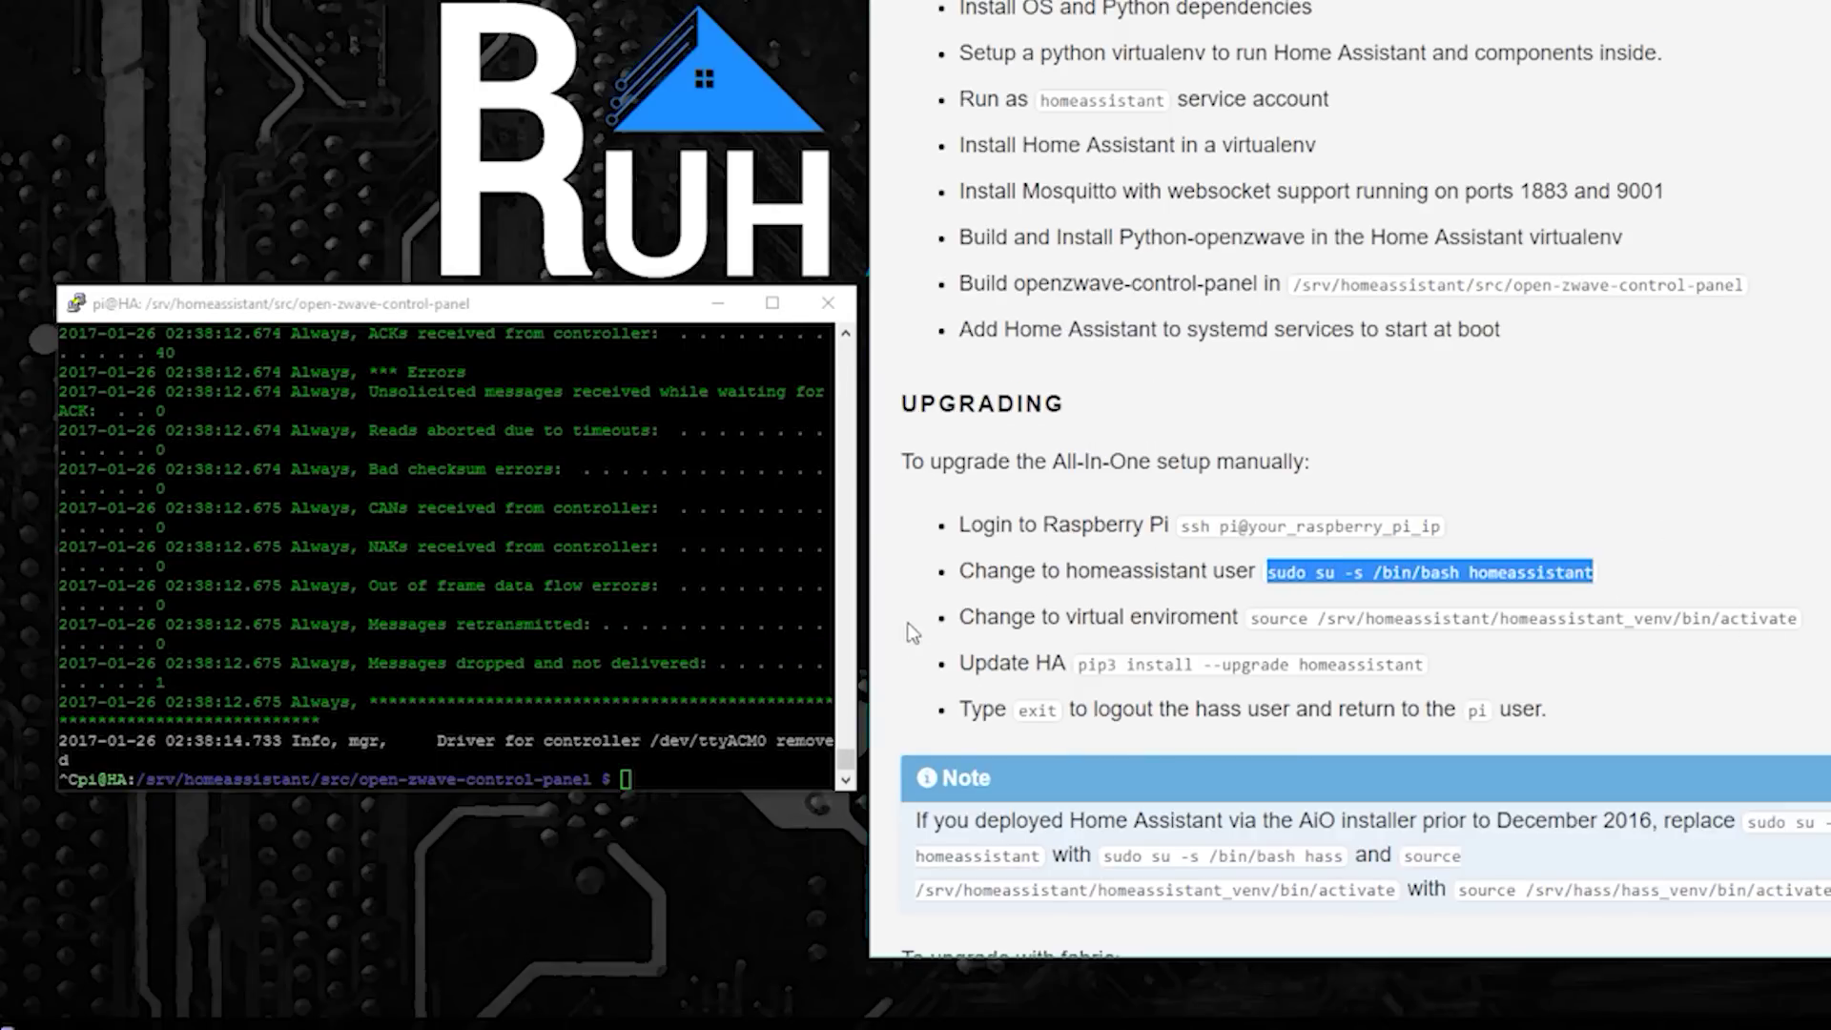
{"action": "left_click", "coordinate": [793, 663]}
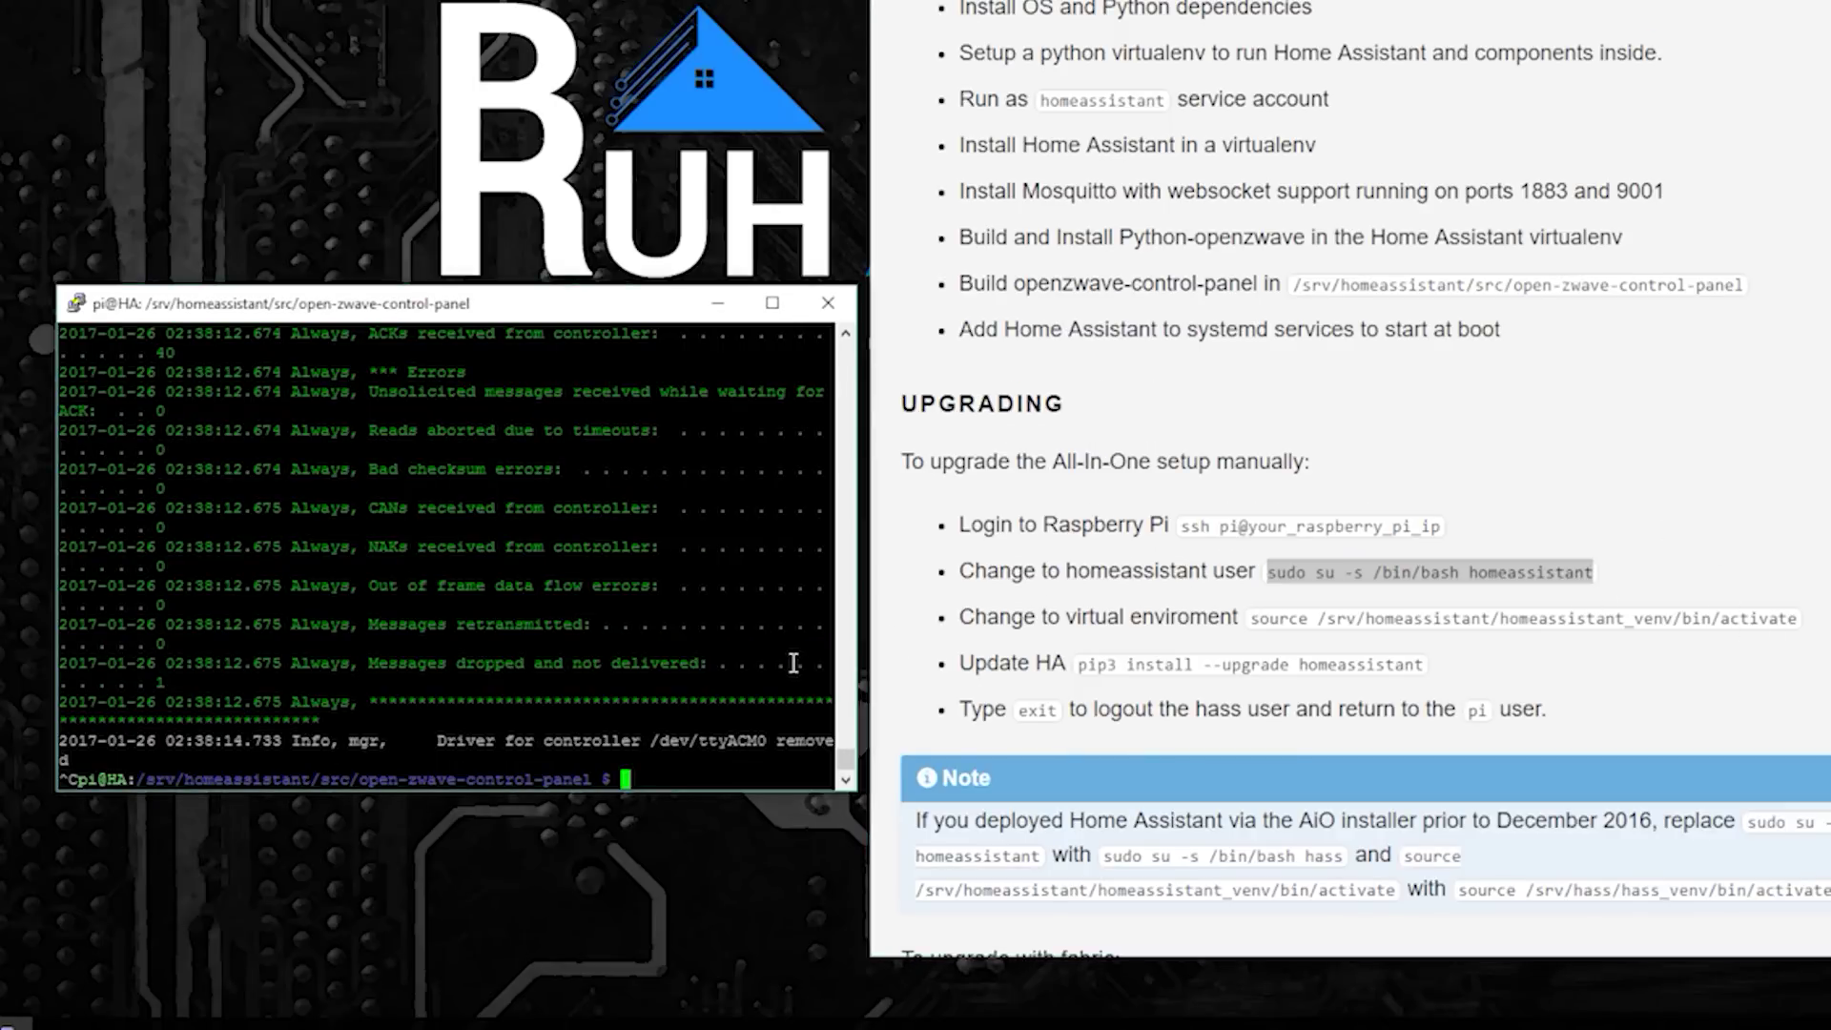
{"action": "right_click", "coordinate": [793, 663]}
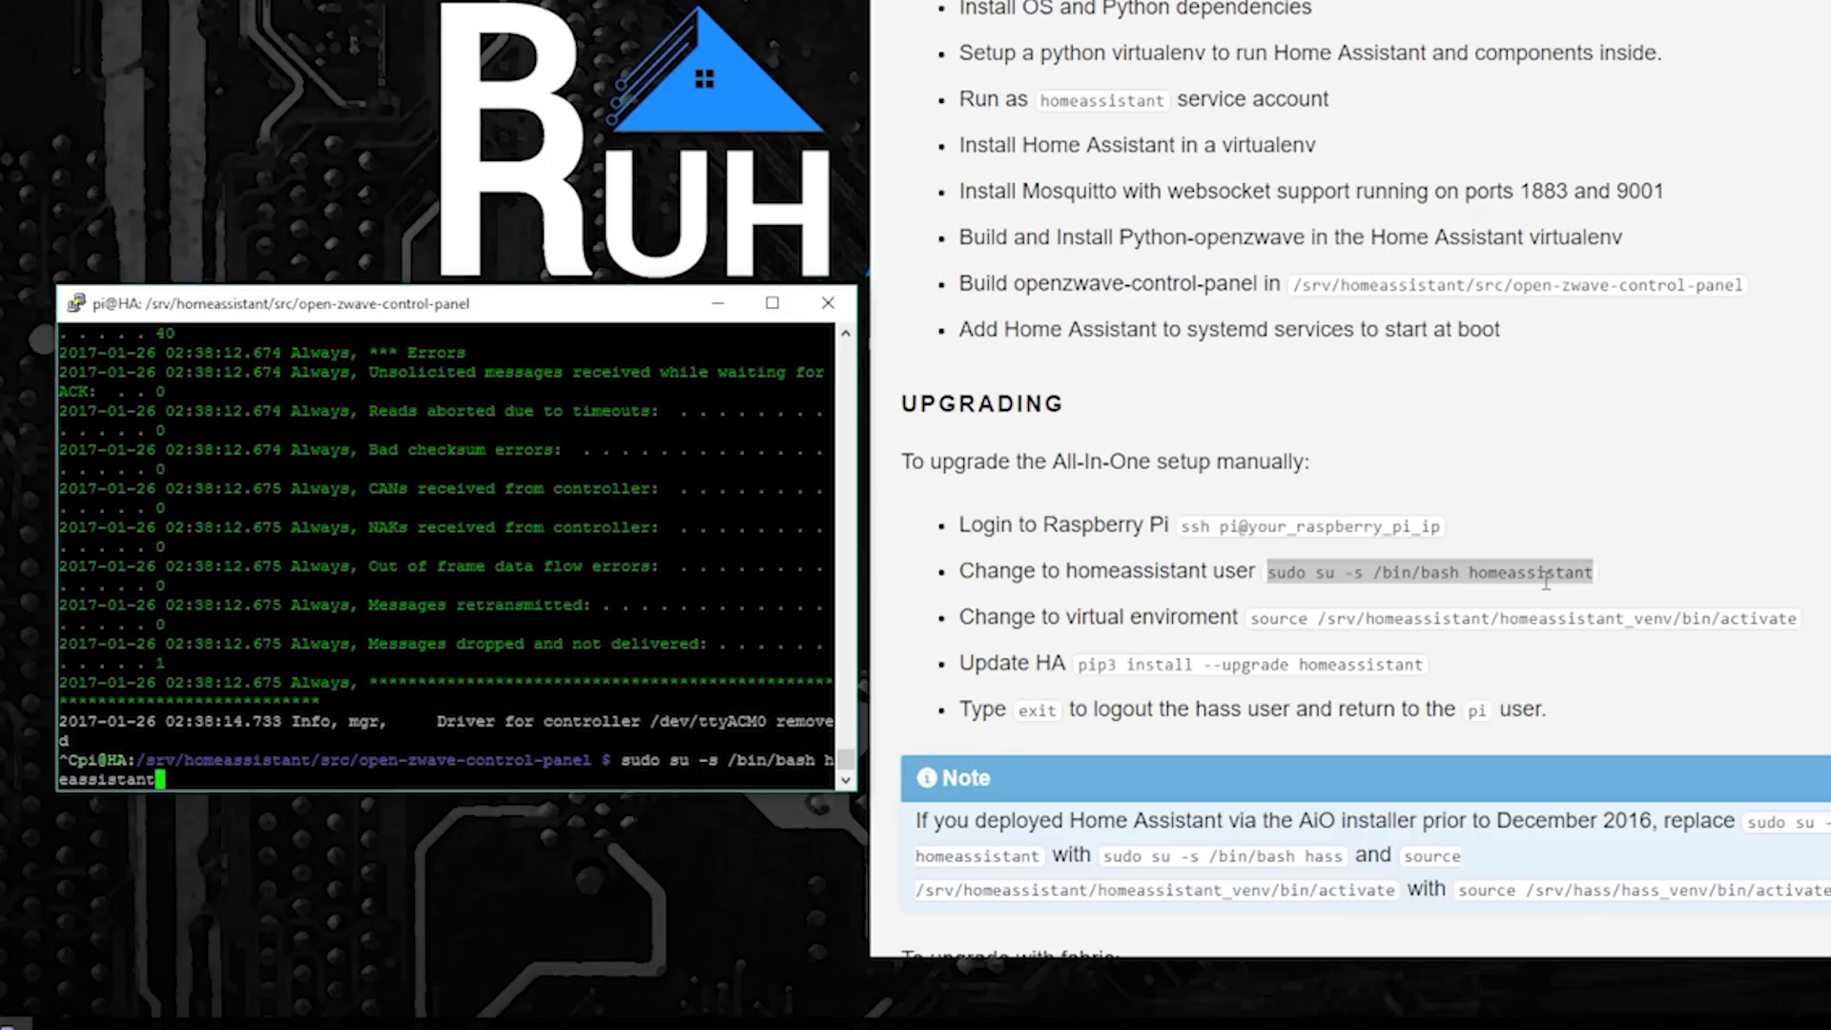
{"action": "key", "text": "Return"}
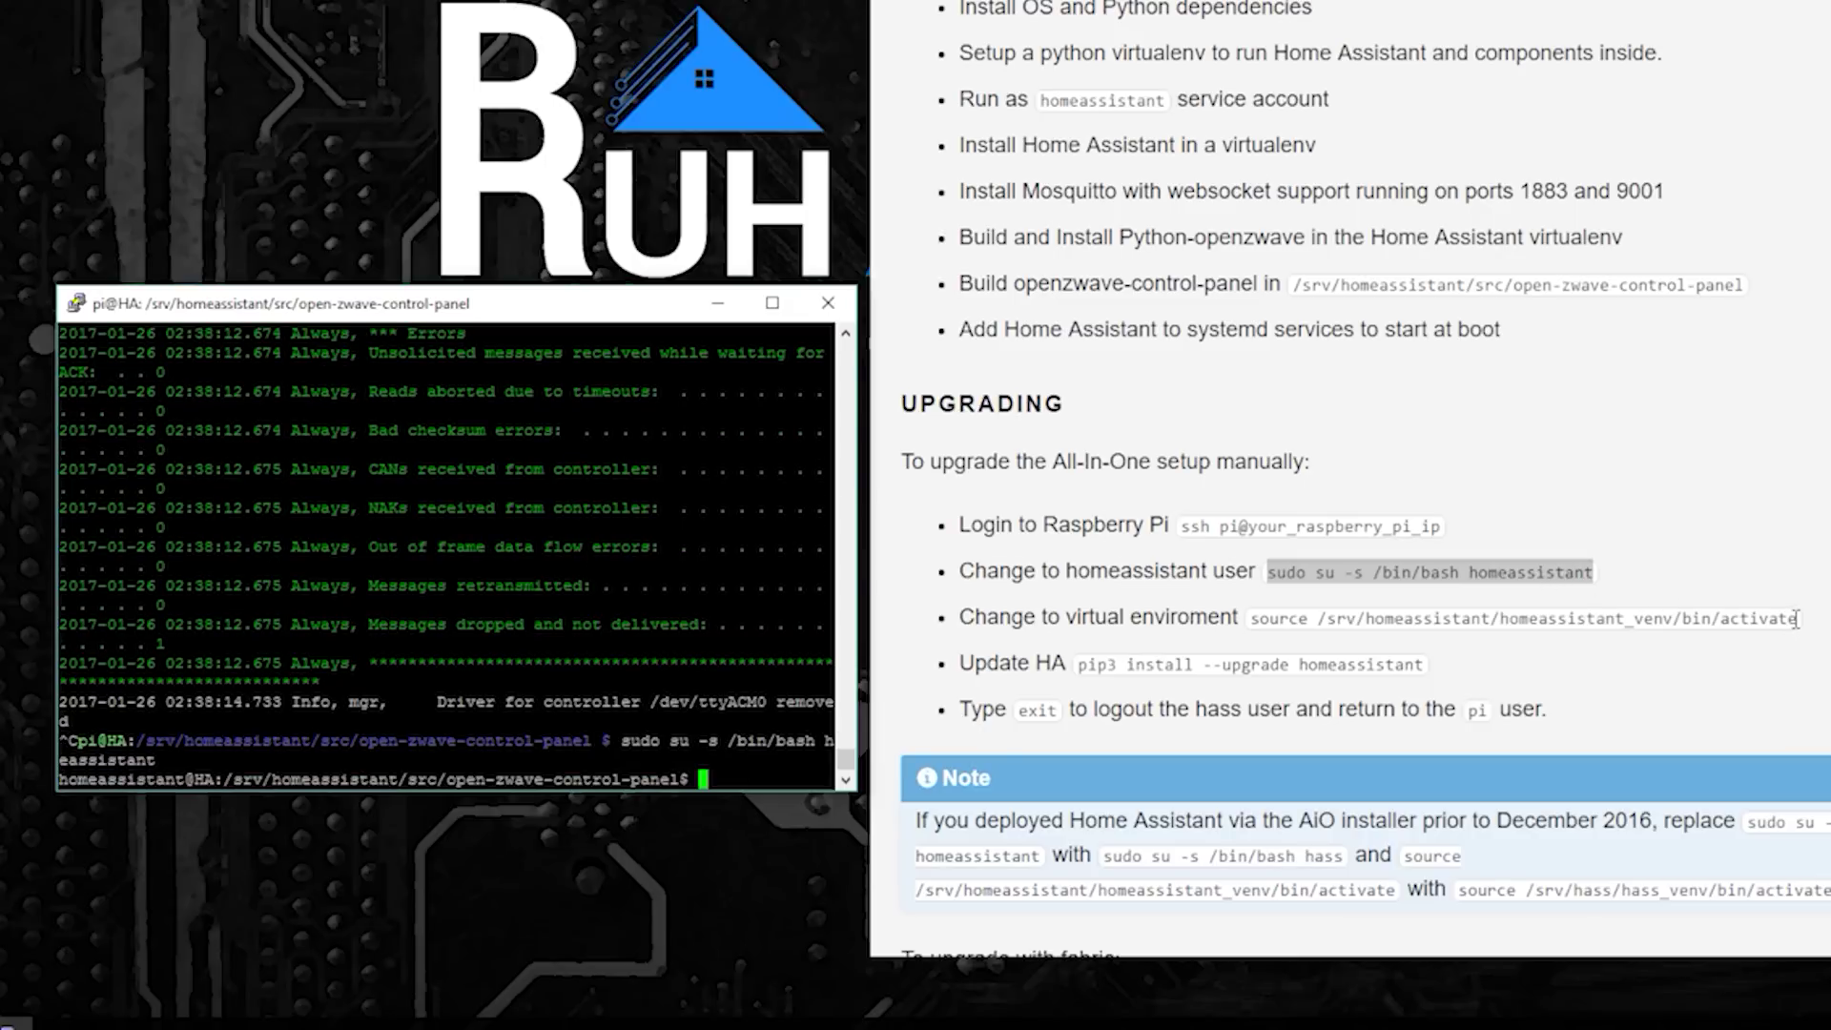
Step: Activate homeassistant_venv and launch Home Assistant with hass
{"action": "left_click_drag", "start_coordinate": [1797, 615], "coordinate": [1247, 617]}
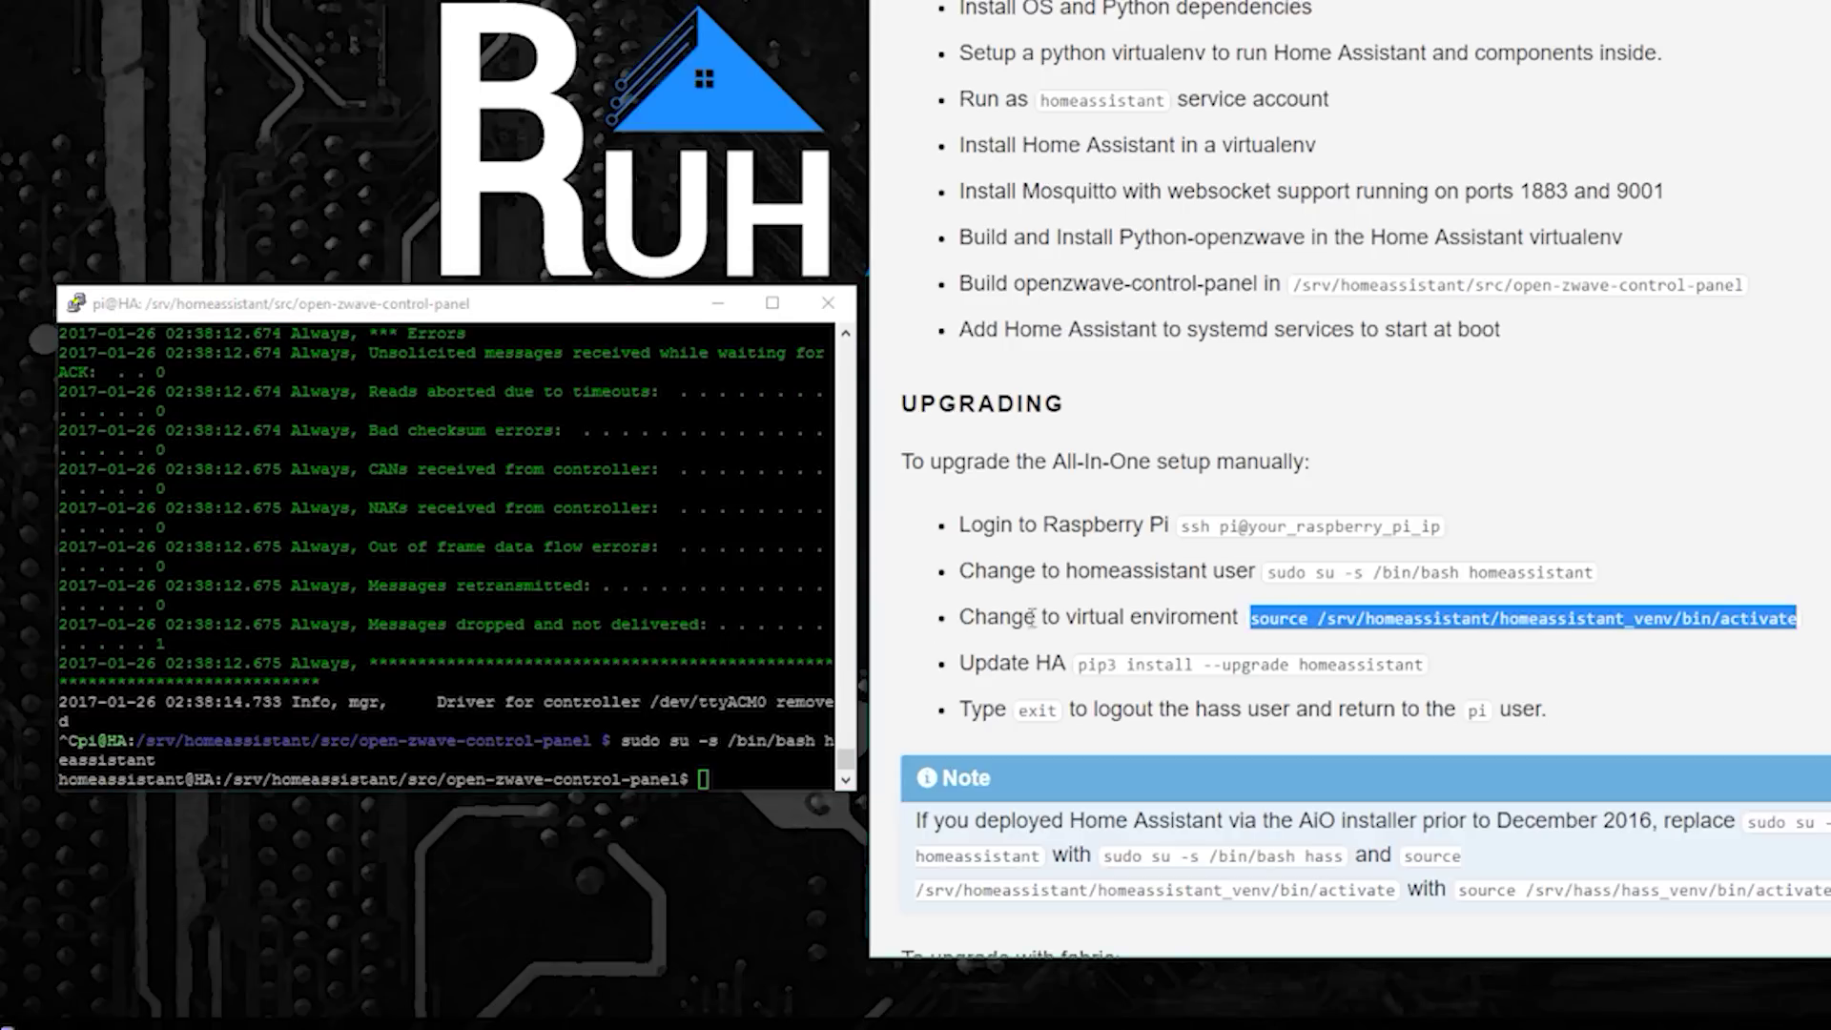
{"action": "key", "text": "ctrl+c"}
{"action": "right_click", "coordinate": [735, 613]}
{"action": "key", "text": "Return"}
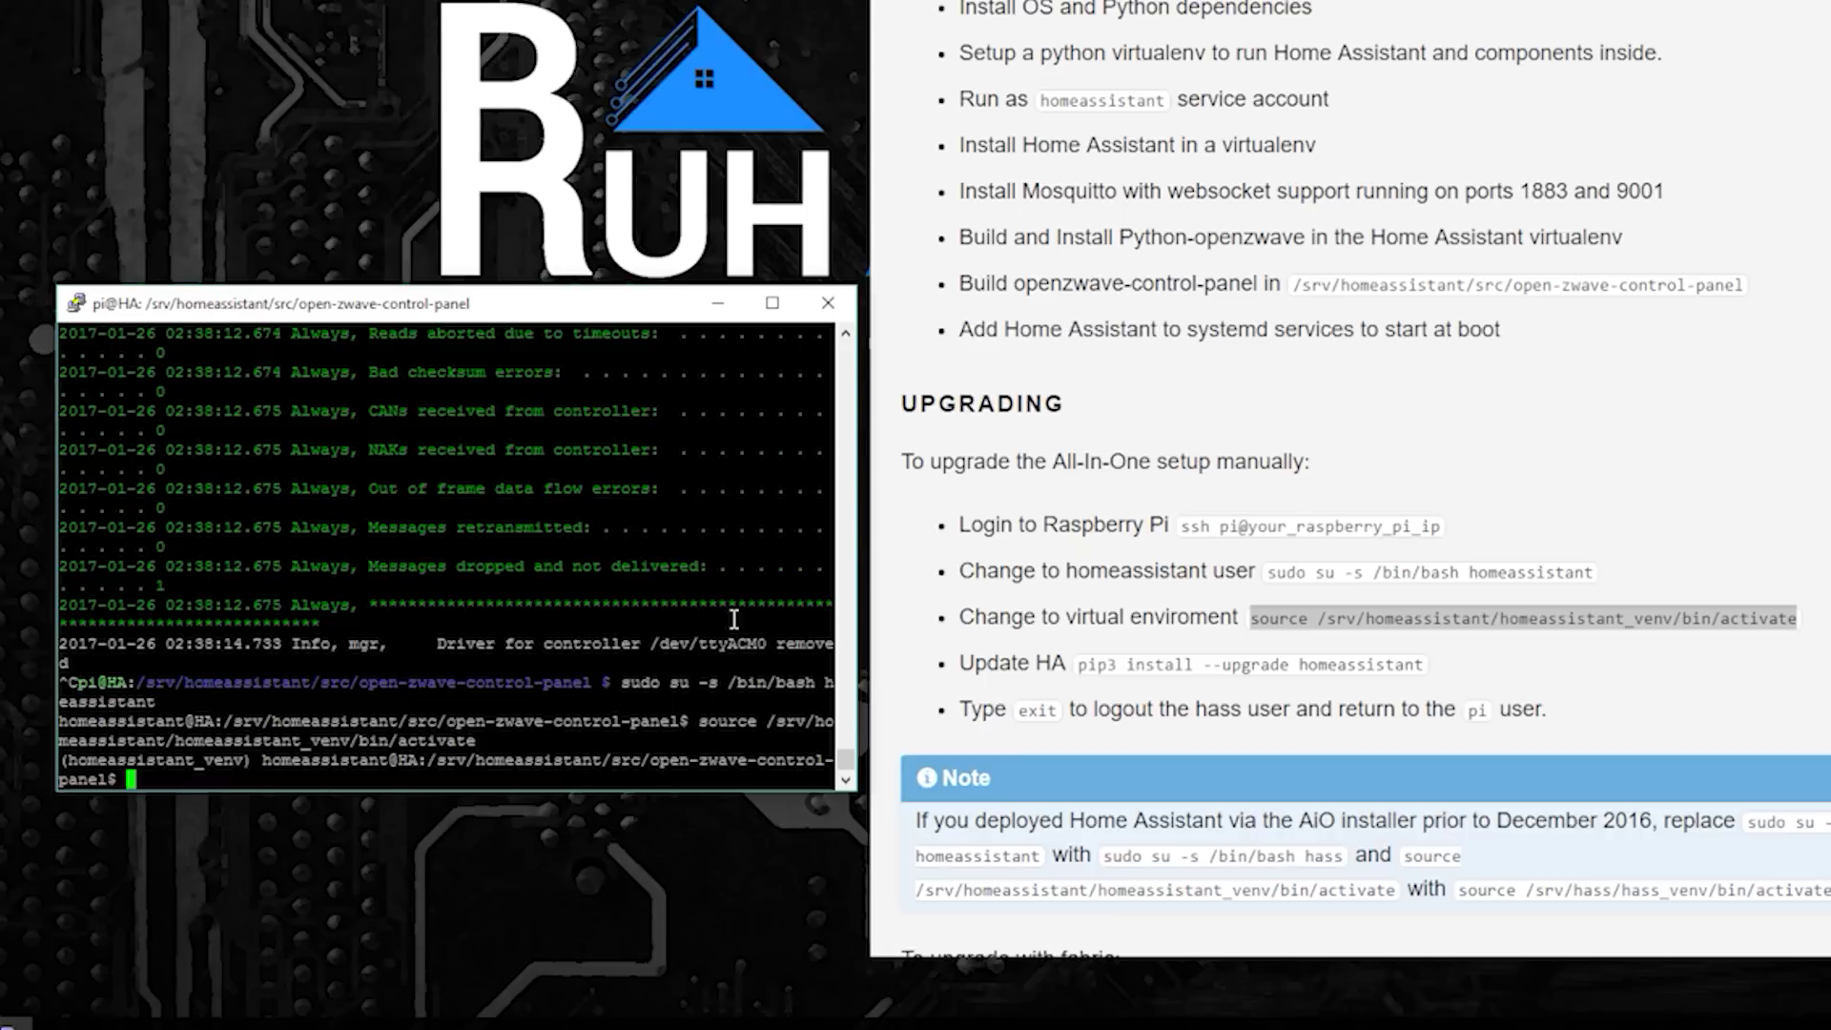
{"action": "type", "text": "hass"}
{"action": "key", "text": "Return"}
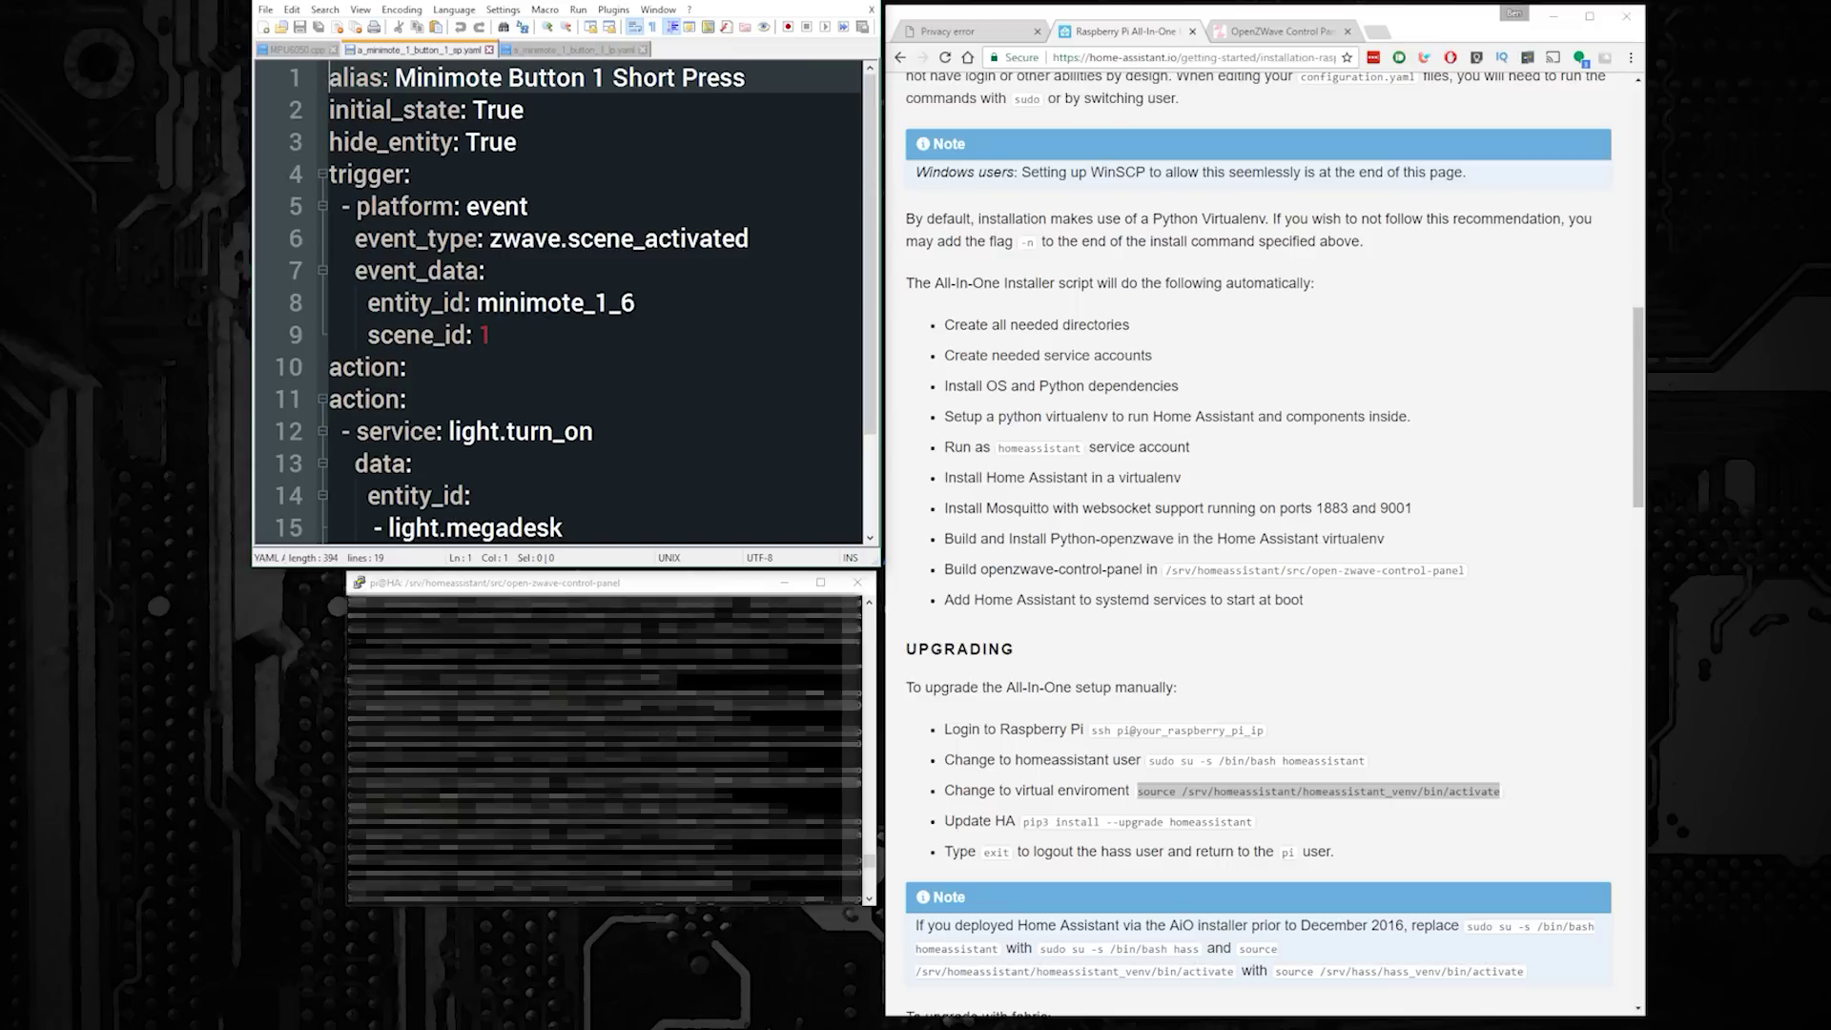
Step: Highlight minimote_1_6 and scene_id=5 in the zwave.scene_activated log entry
{"action": "left_click_drag", "start_coordinate": [667, 678], "coordinate": [350, 672]}
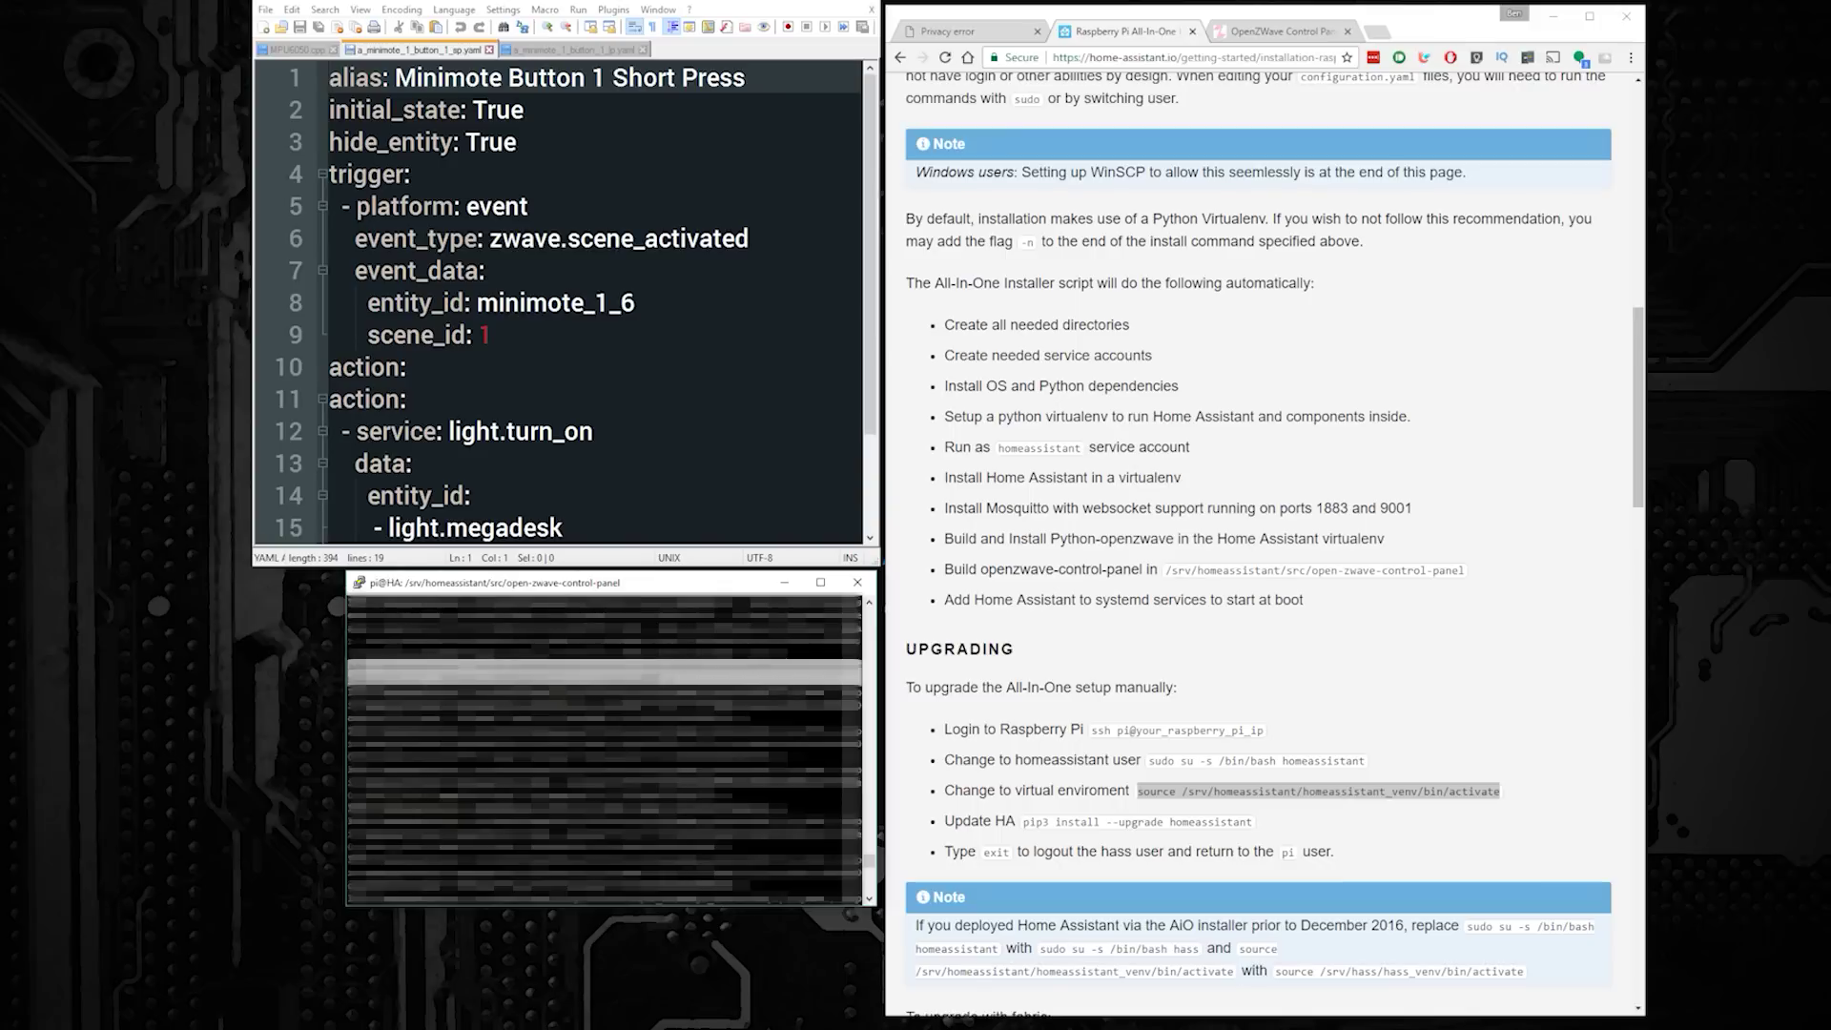
{"action": "left_click", "coordinate": [350, 673]}
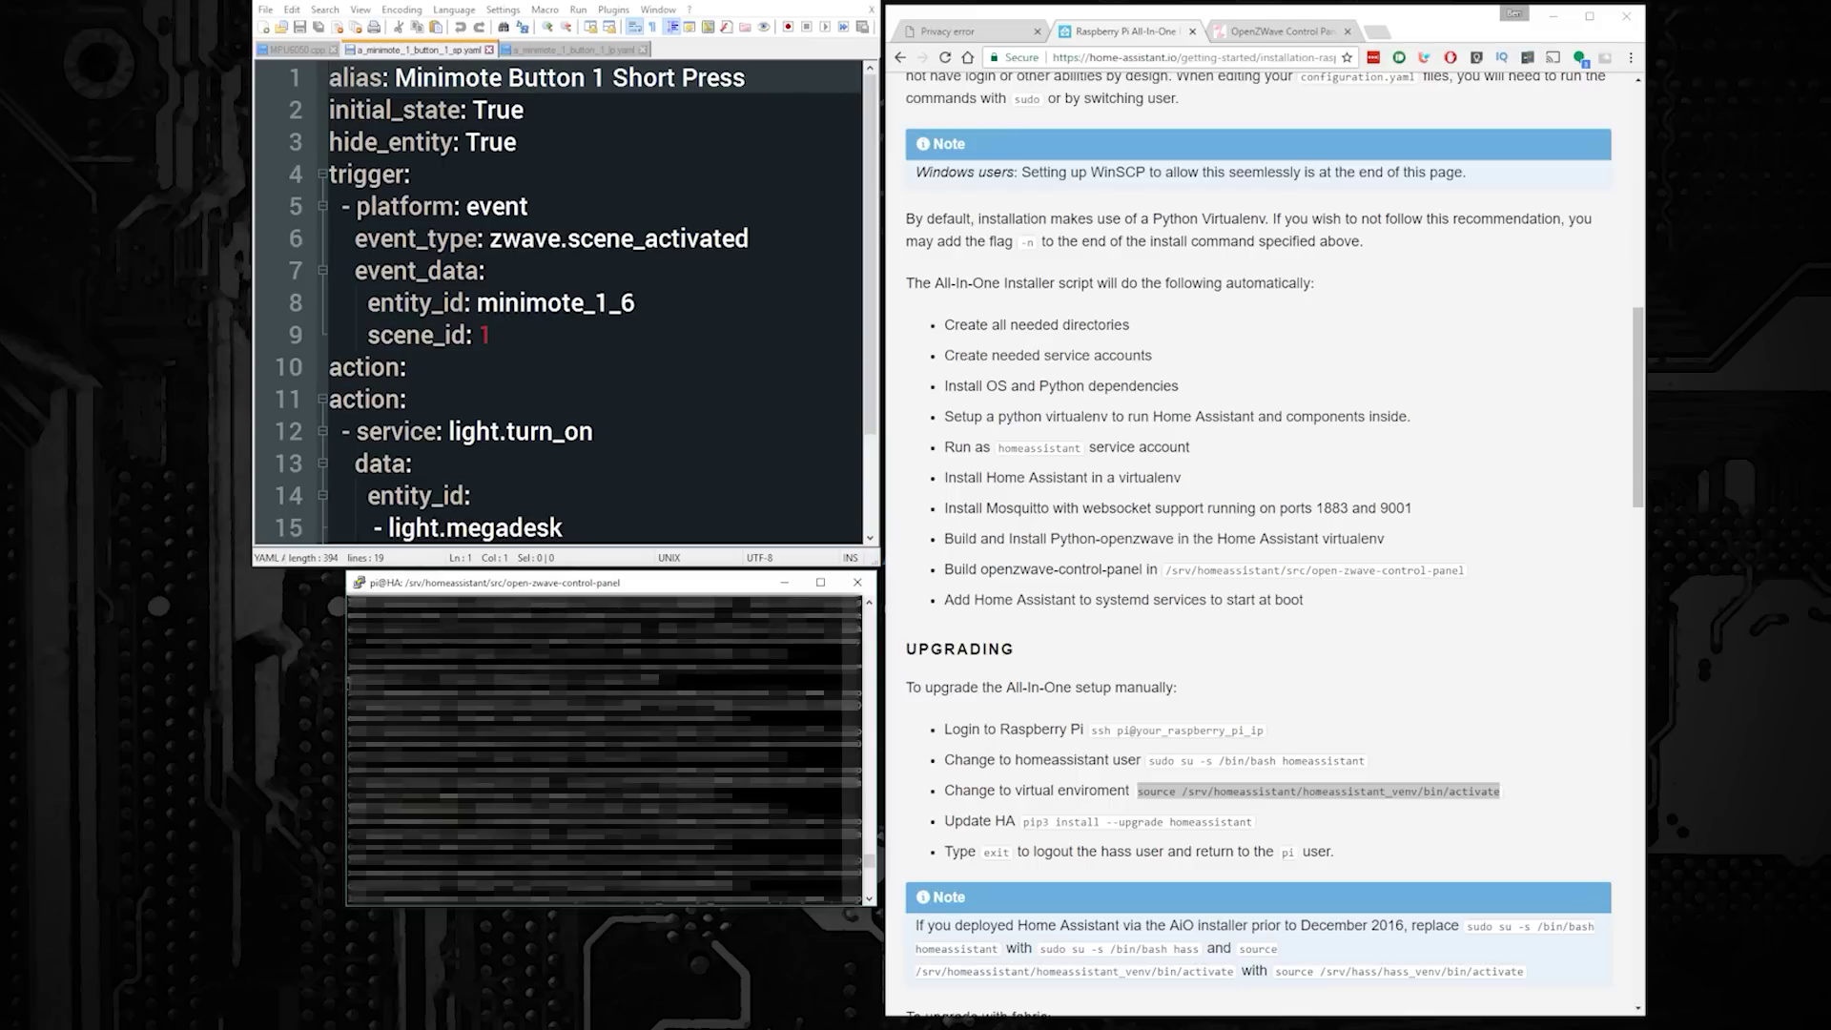
{"action": "left_click_drag", "start_coordinate": [348, 680], "coordinate": [426, 679]}
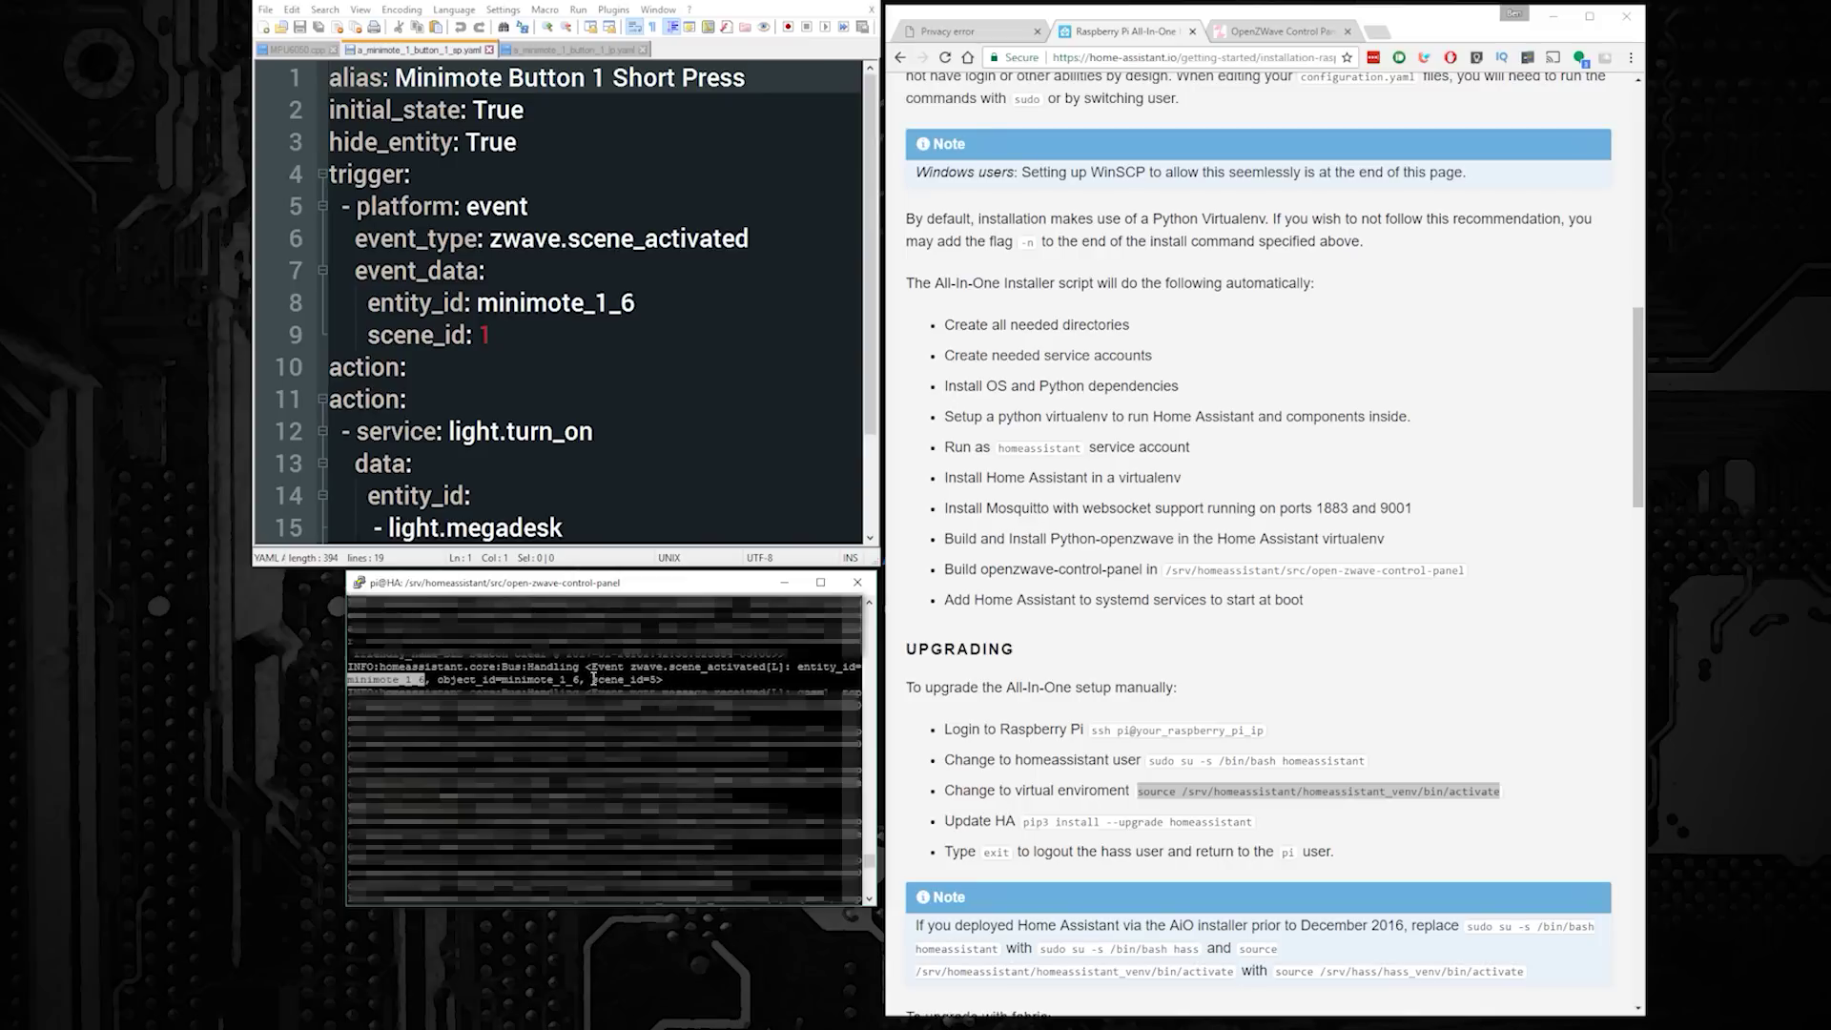
{"action": "left_click_drag", "start_coordinate": [591, 680], "coordinate": [657, 679]}
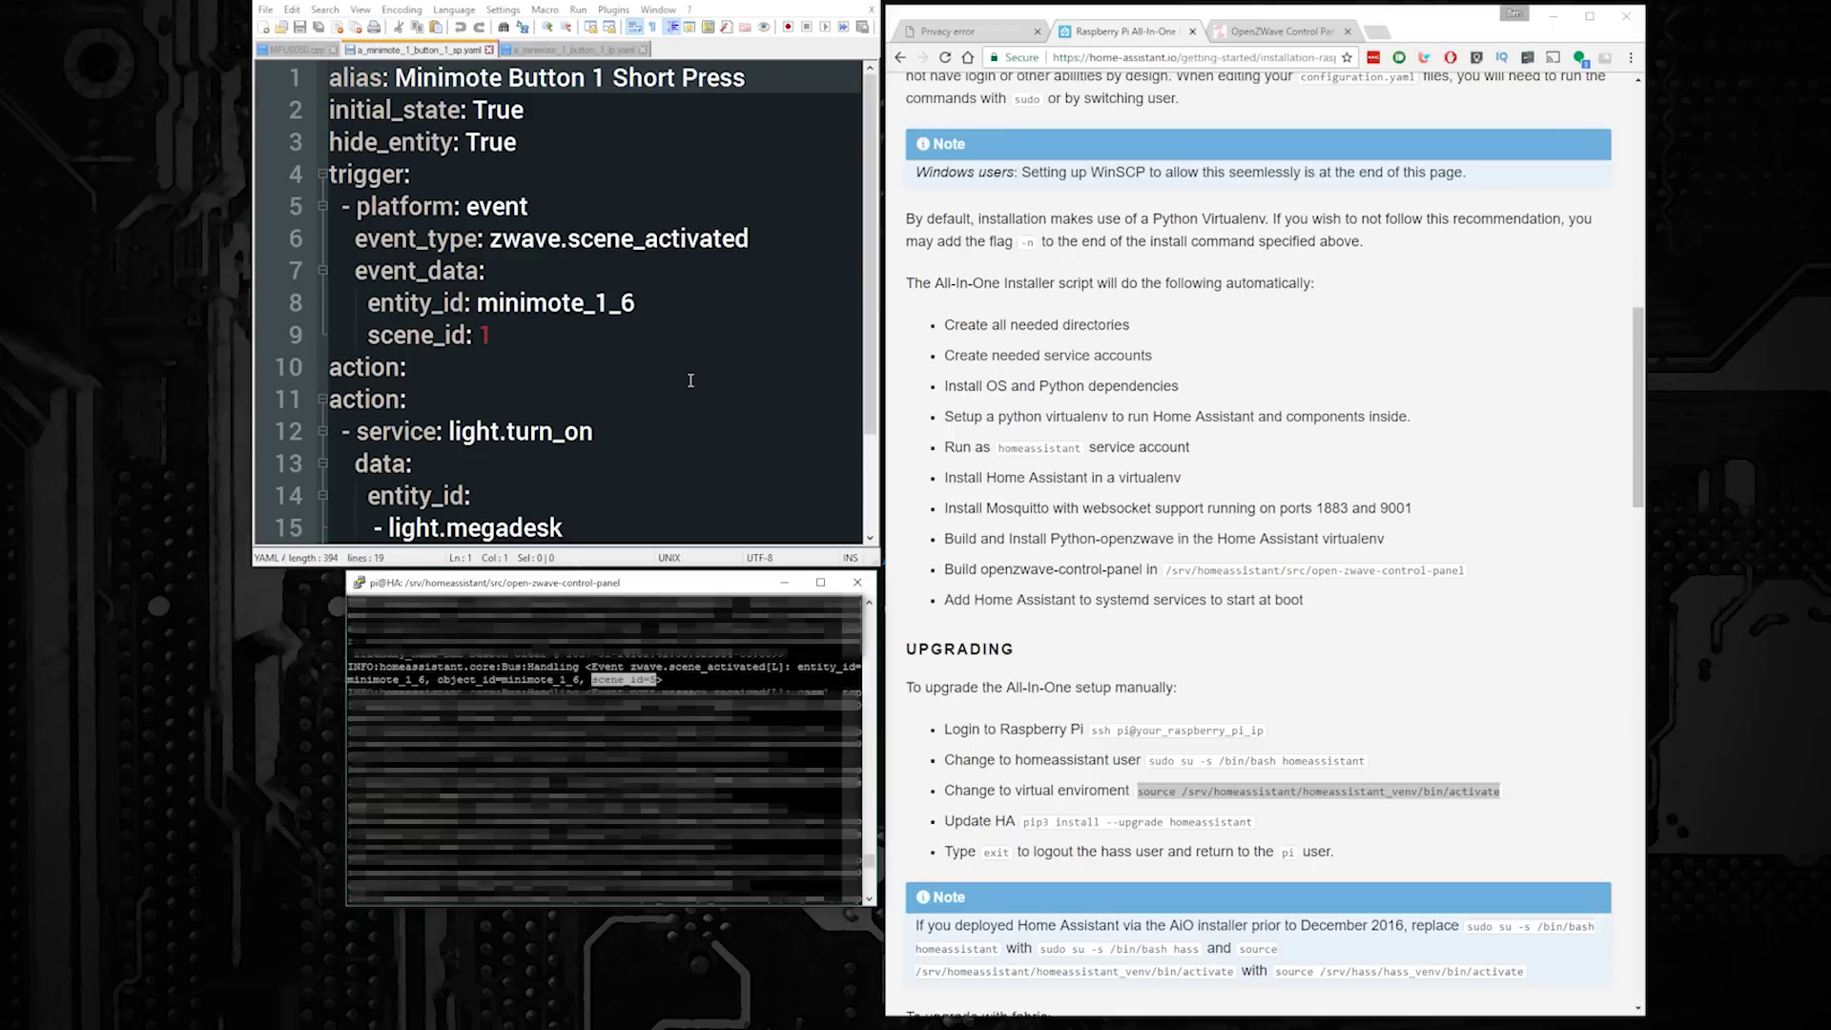
Step: Delete the duplicate action: line 10 in the Button 1 Short Press automation
{"action": "left_click", "coordinate": [271, 364]}
{"action": "key", "text": "Delete"}
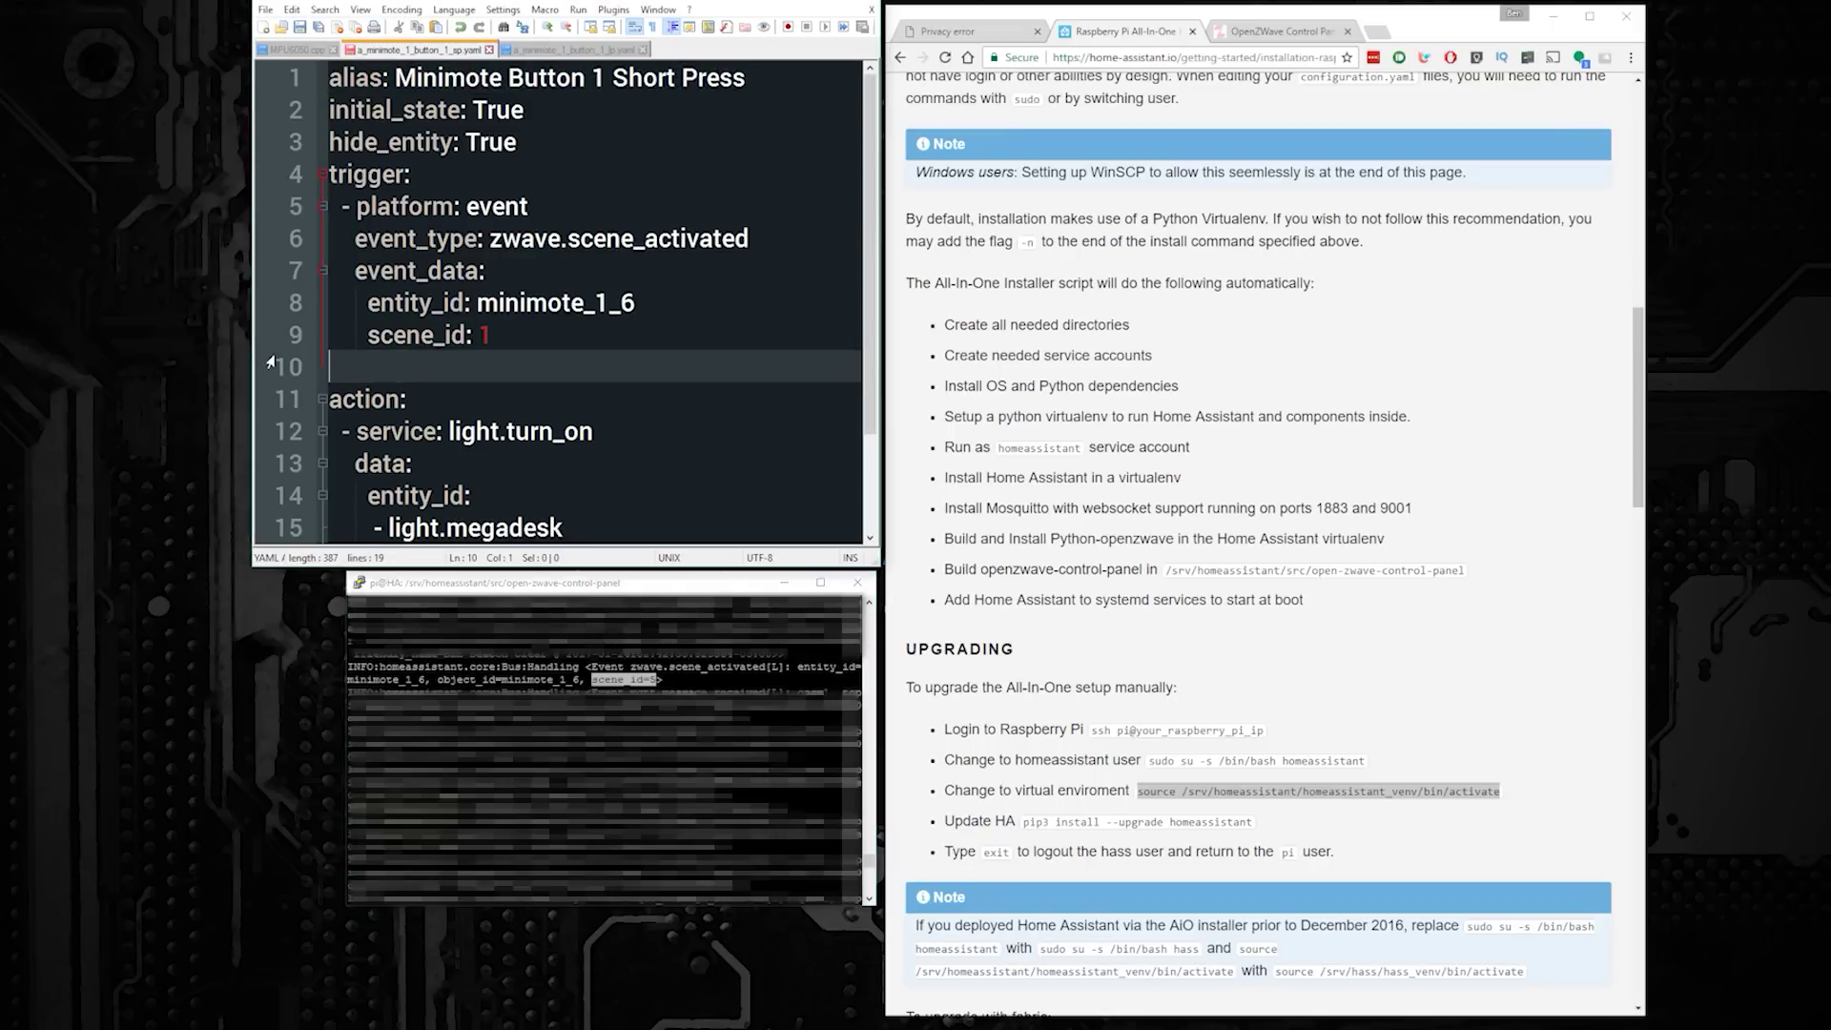
{"action": "key", "text": "Delete"}
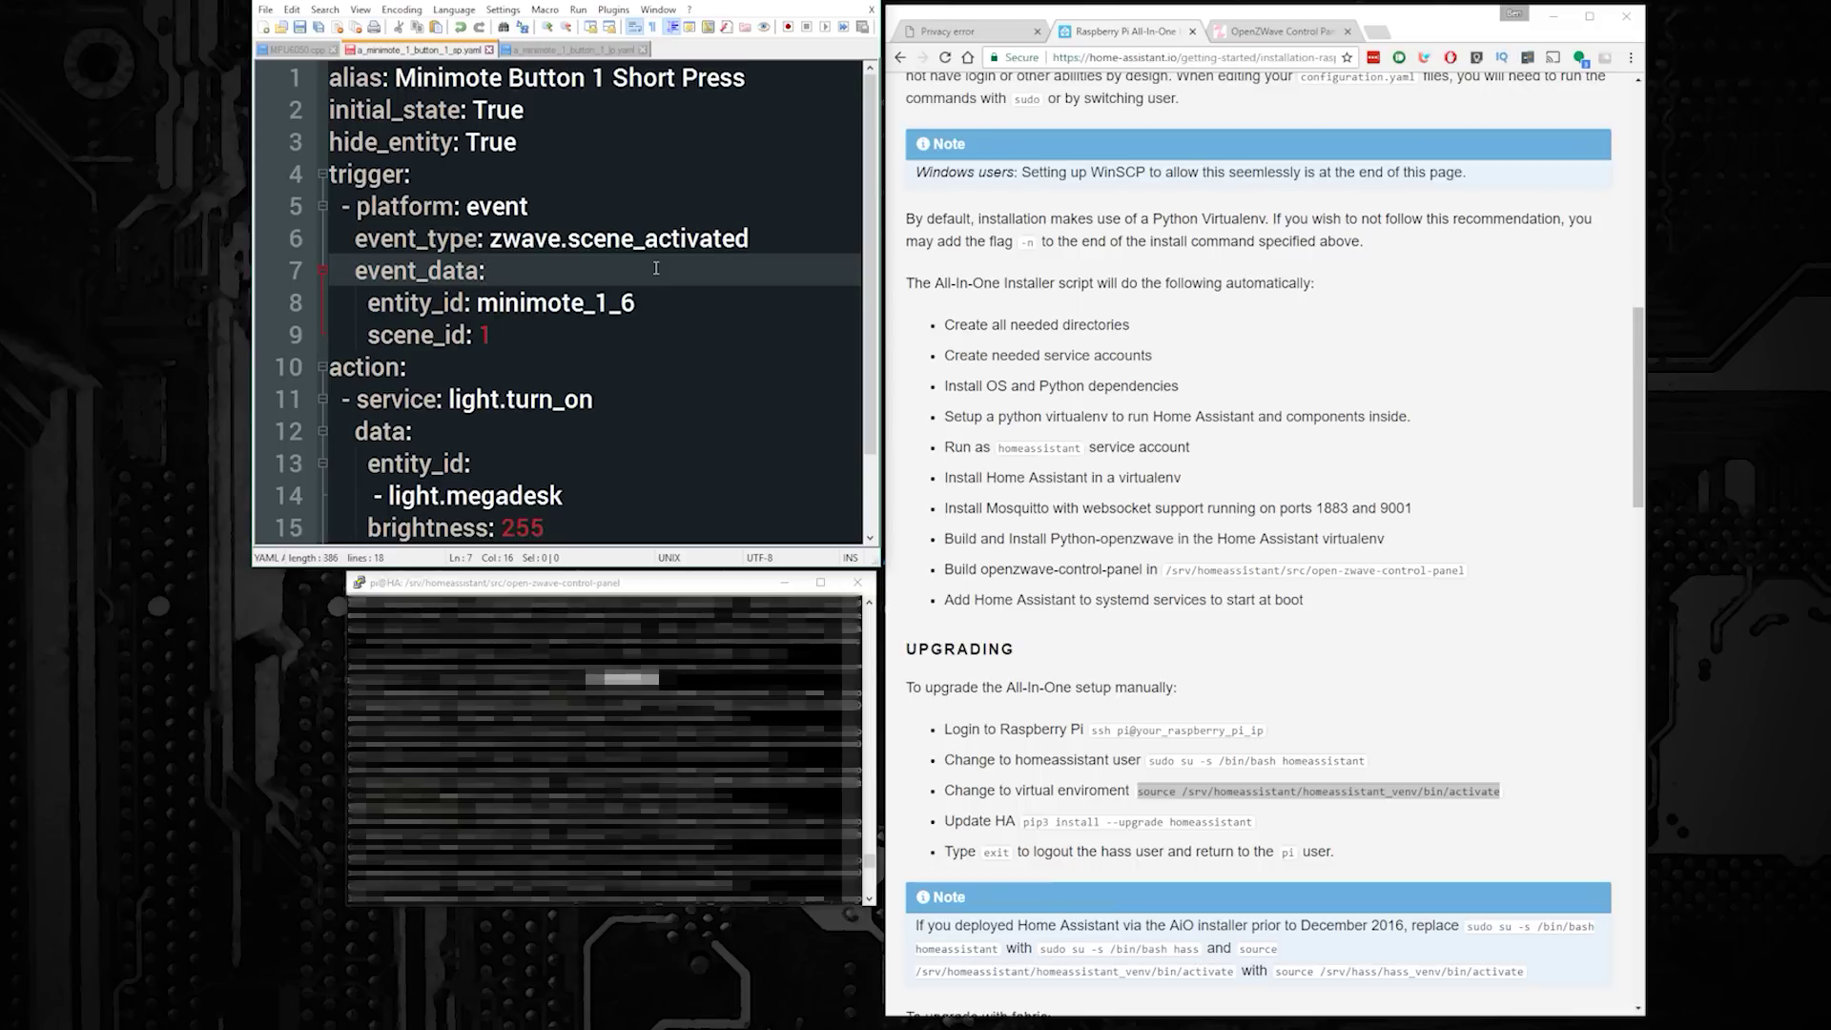
Step: Delete the duplicate action: line 10 in the Button 1 Long Press automation
{"action": "left_click", "coordinate": [553, 50]}
{"action": "double_click", "coordinate": [392, 382]}
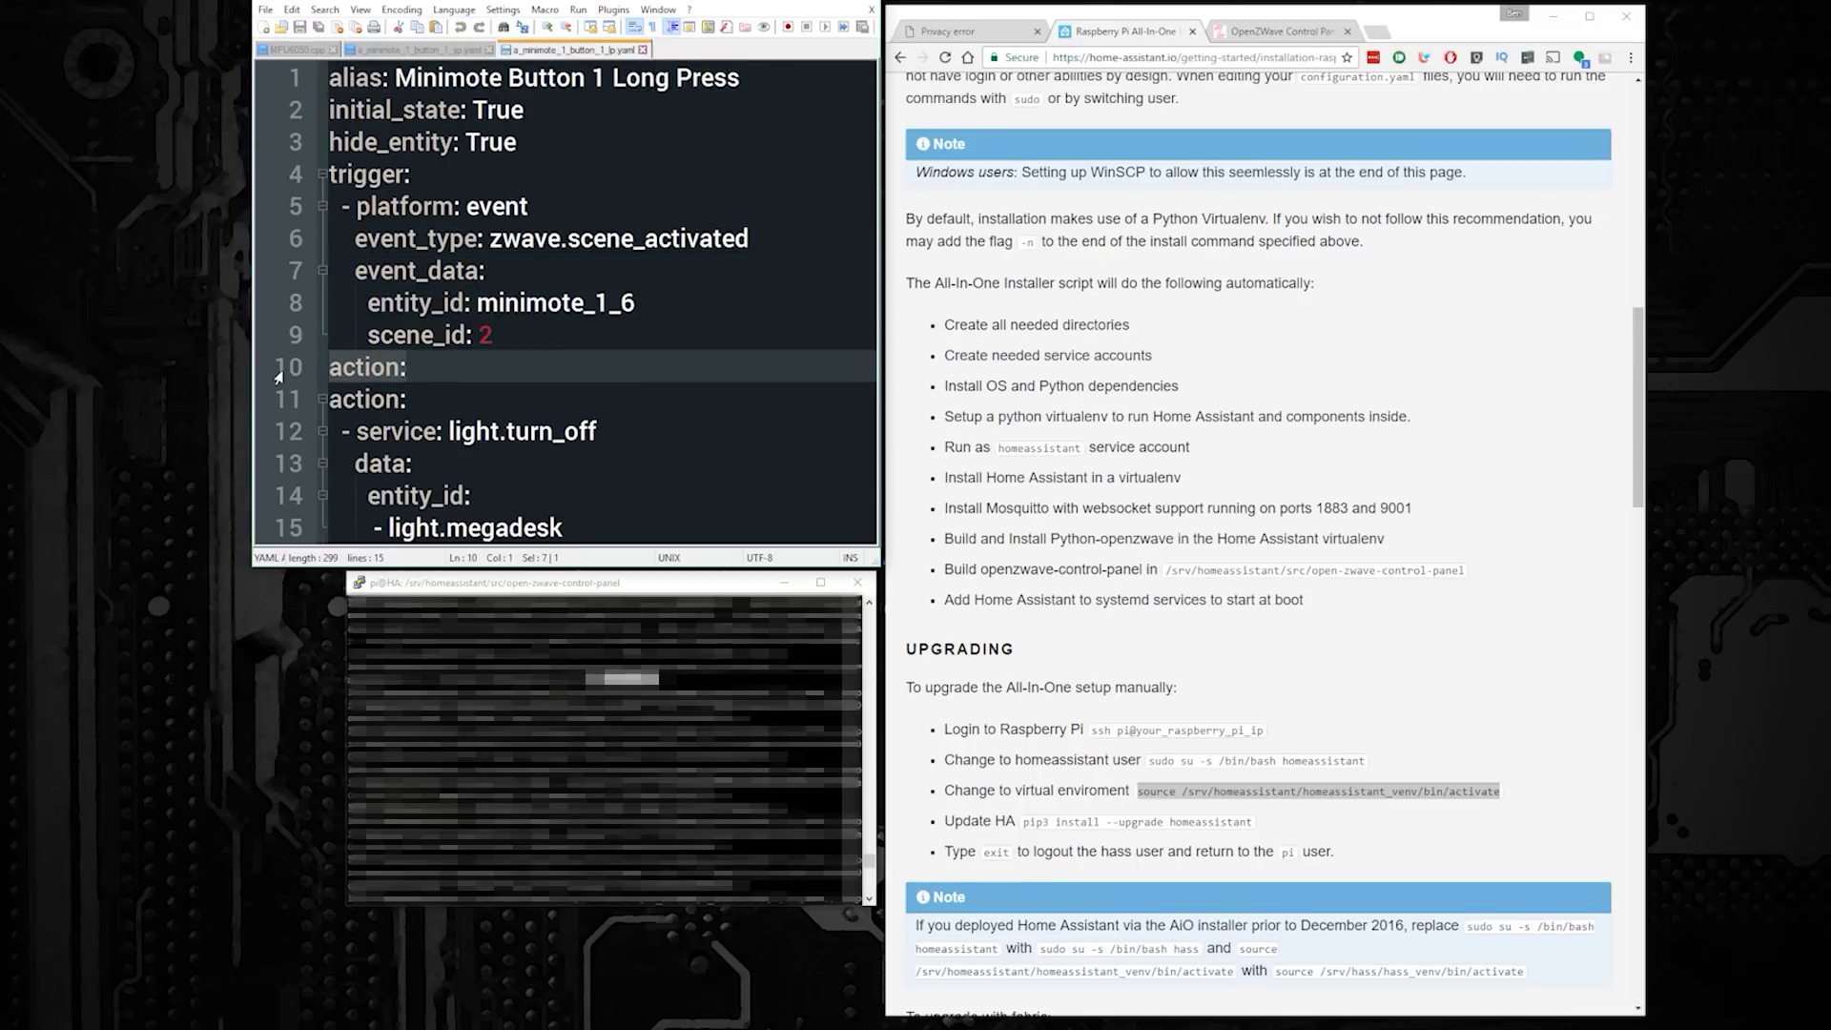
{"action": "key", "text": "Delete"}
{"action": "key", "text": "Delete"}
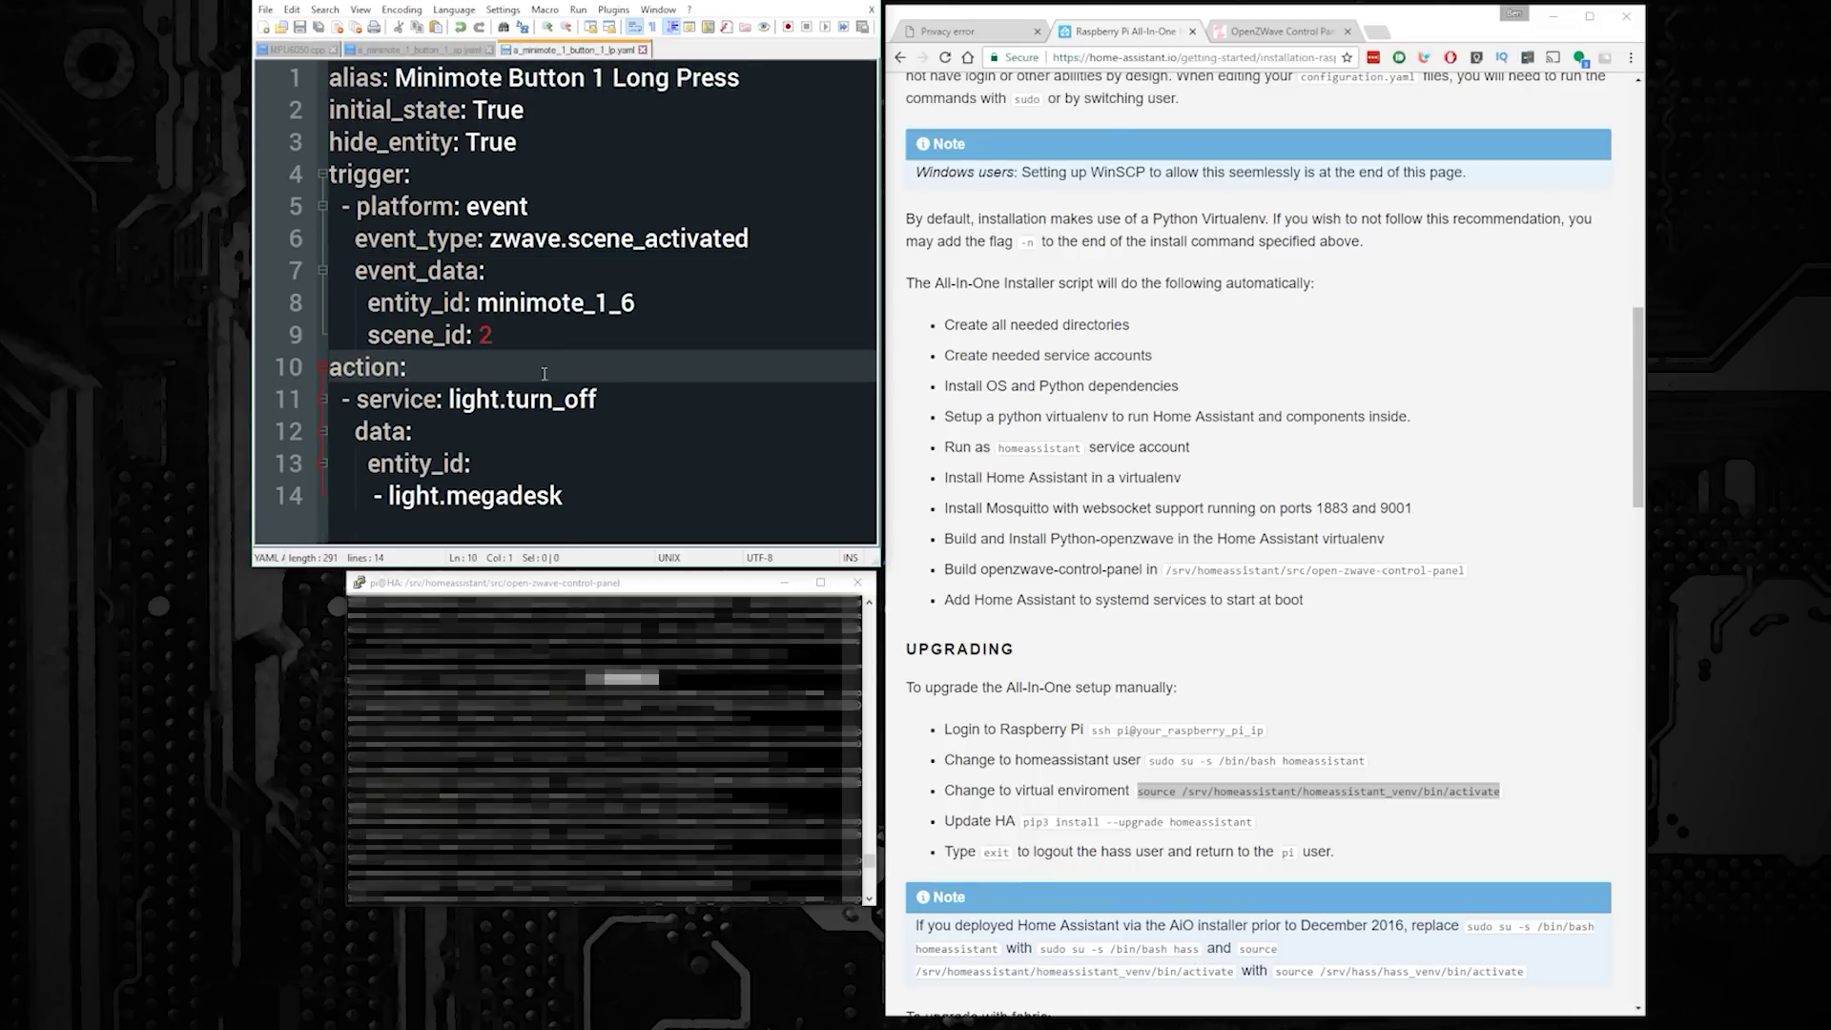
Step: Highlight two terminal log lines, then move to line 1 of the Short Press automation
{"action": "left_click", "coordinate": [472, 51]}
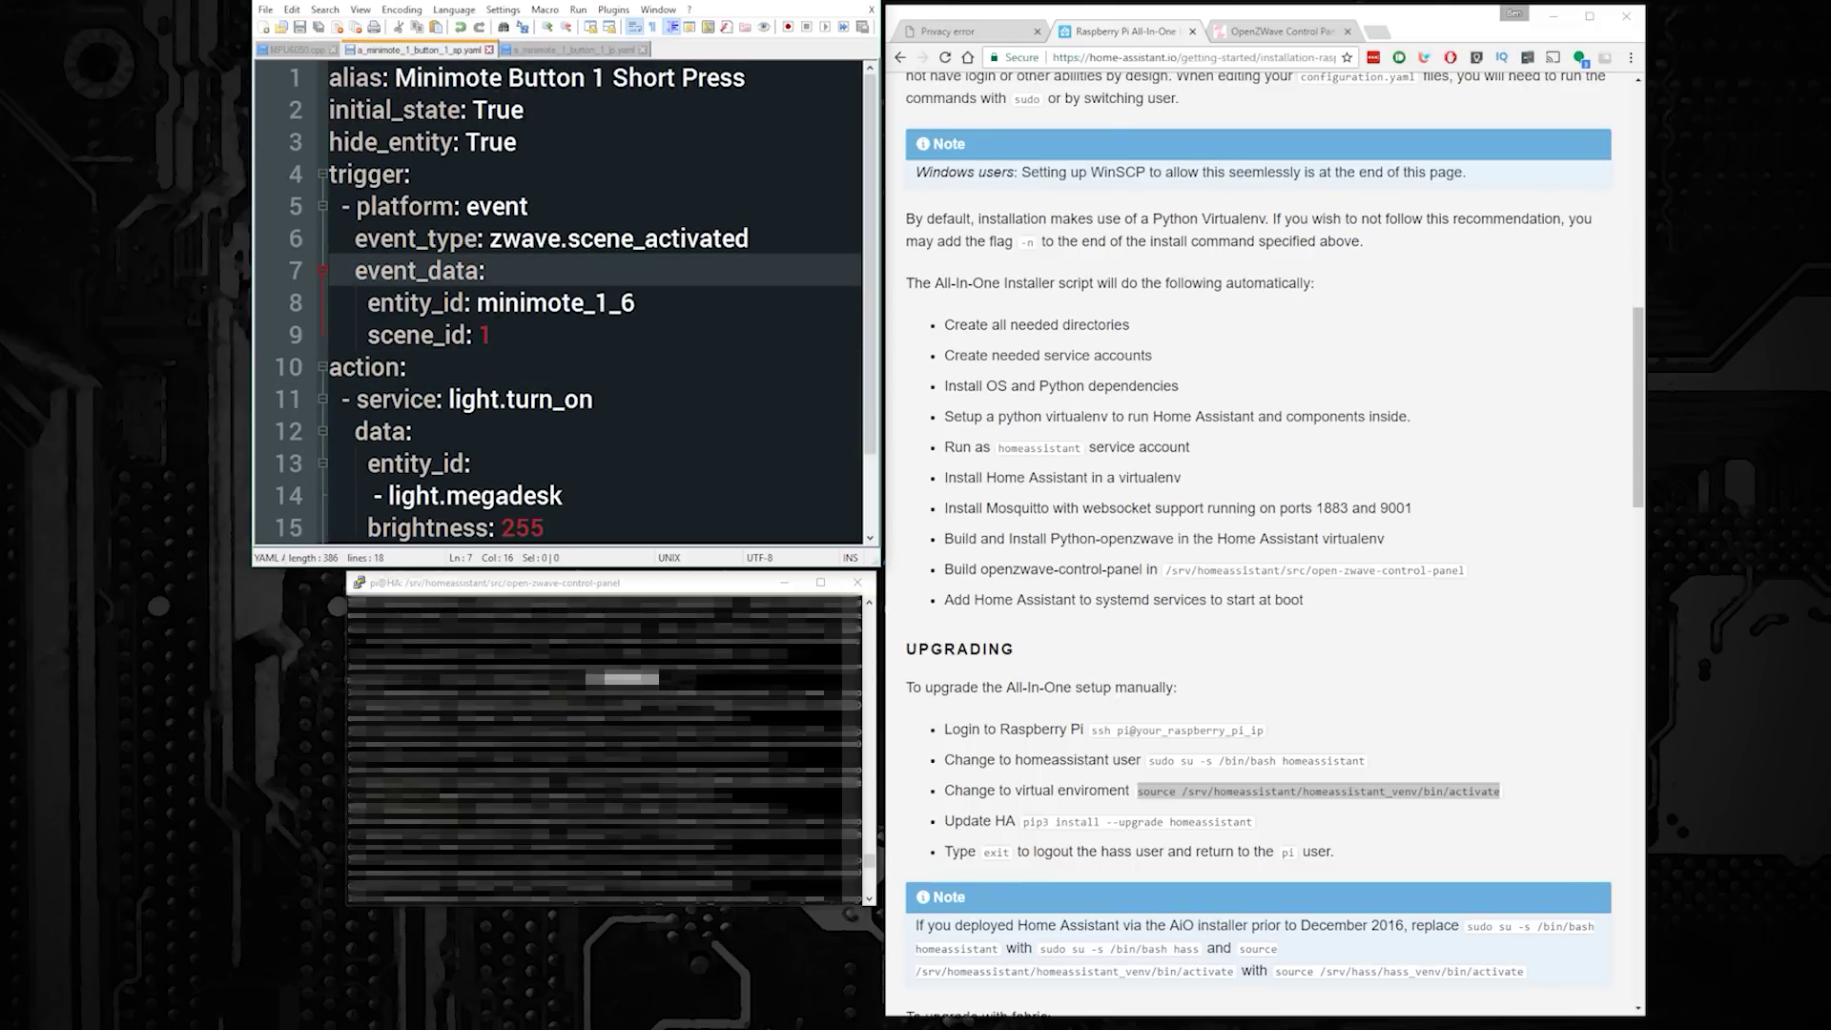
{"action": "left_click_drag", "start_coordinate": [658, 678], "coordinate": [325, 659]}
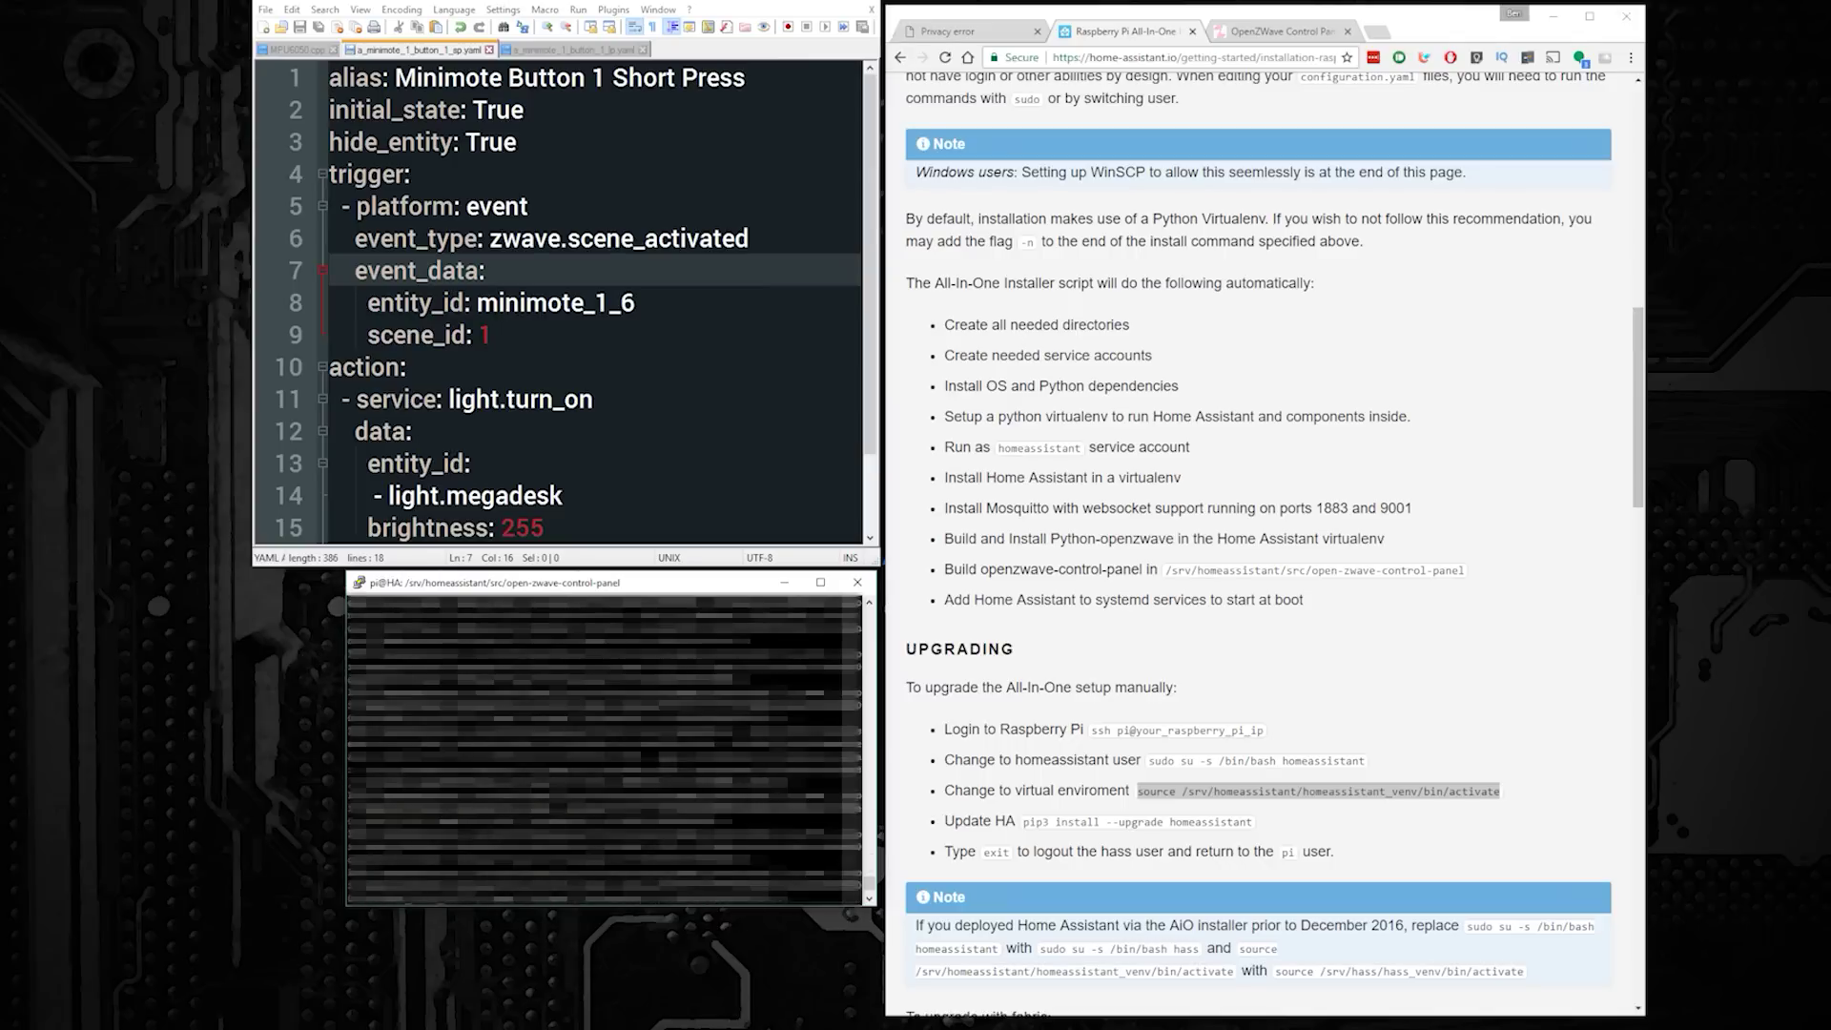
{"action": "left_click", "coordinate": [556, 342]}
{"action": "left_click", "coordinate": [338, 77]}
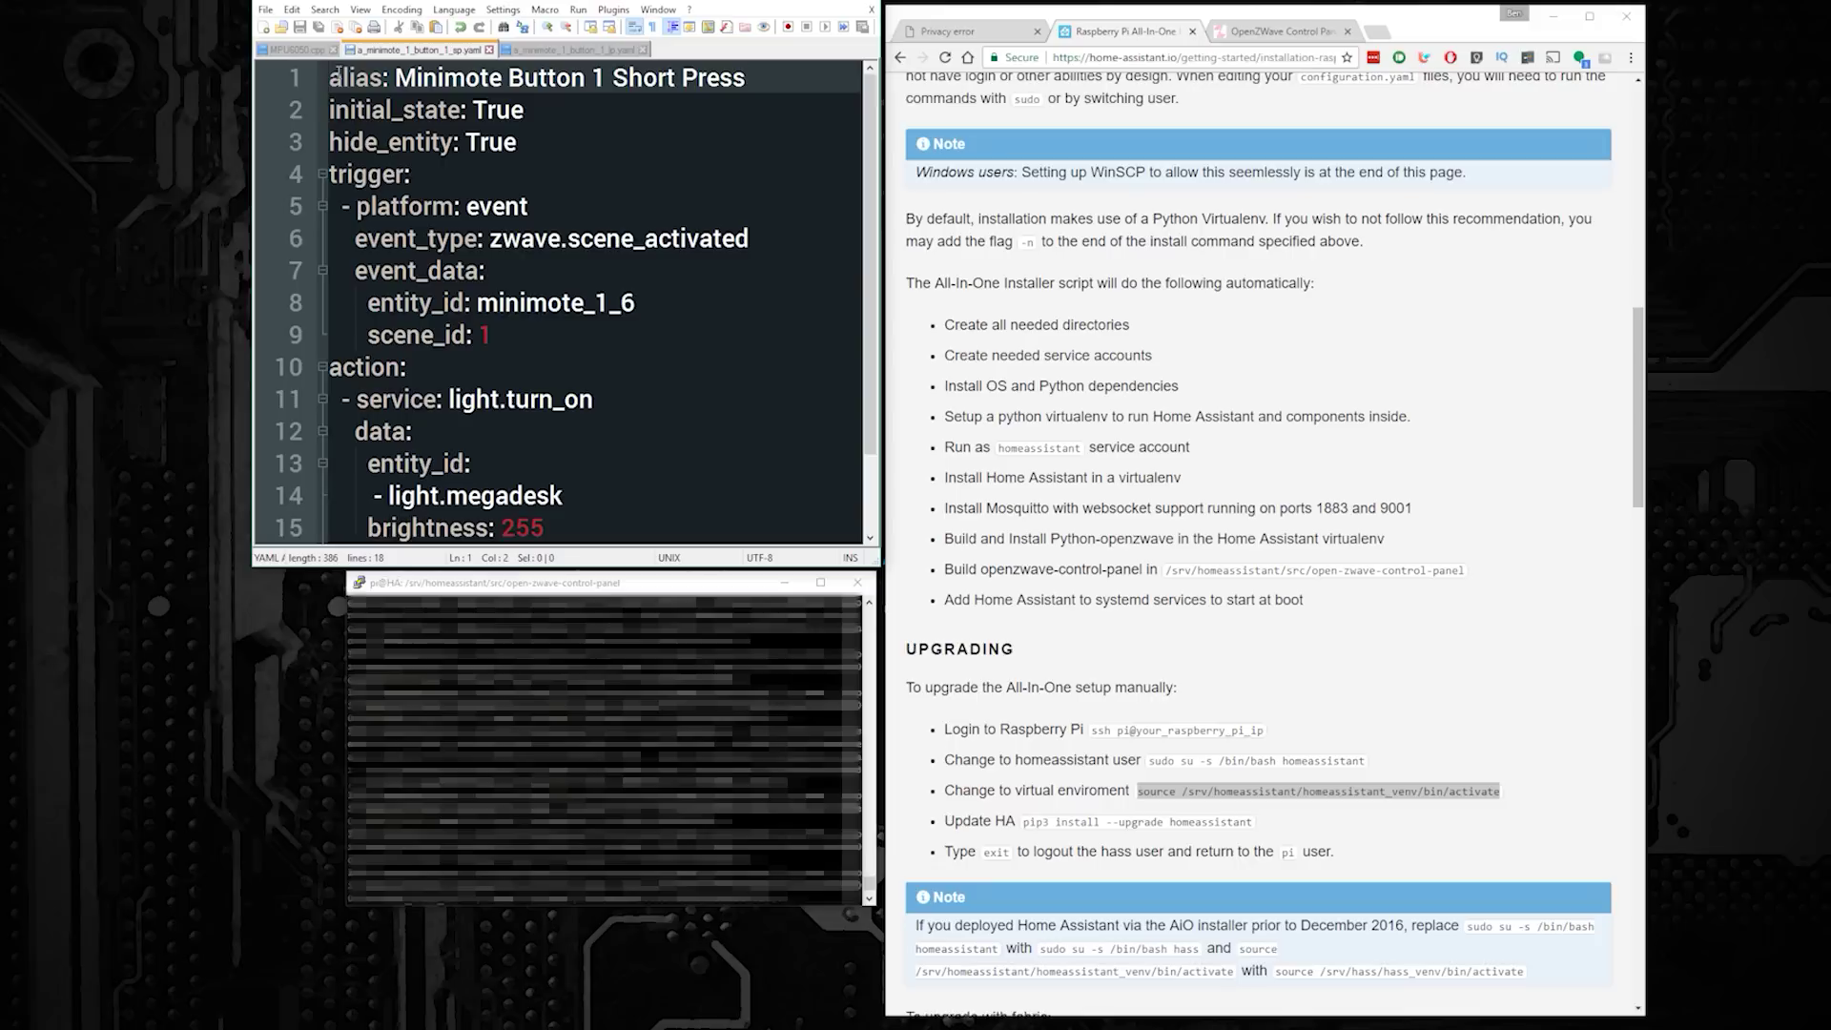
{"action": "left_click", "coordinate": [329, 77]}
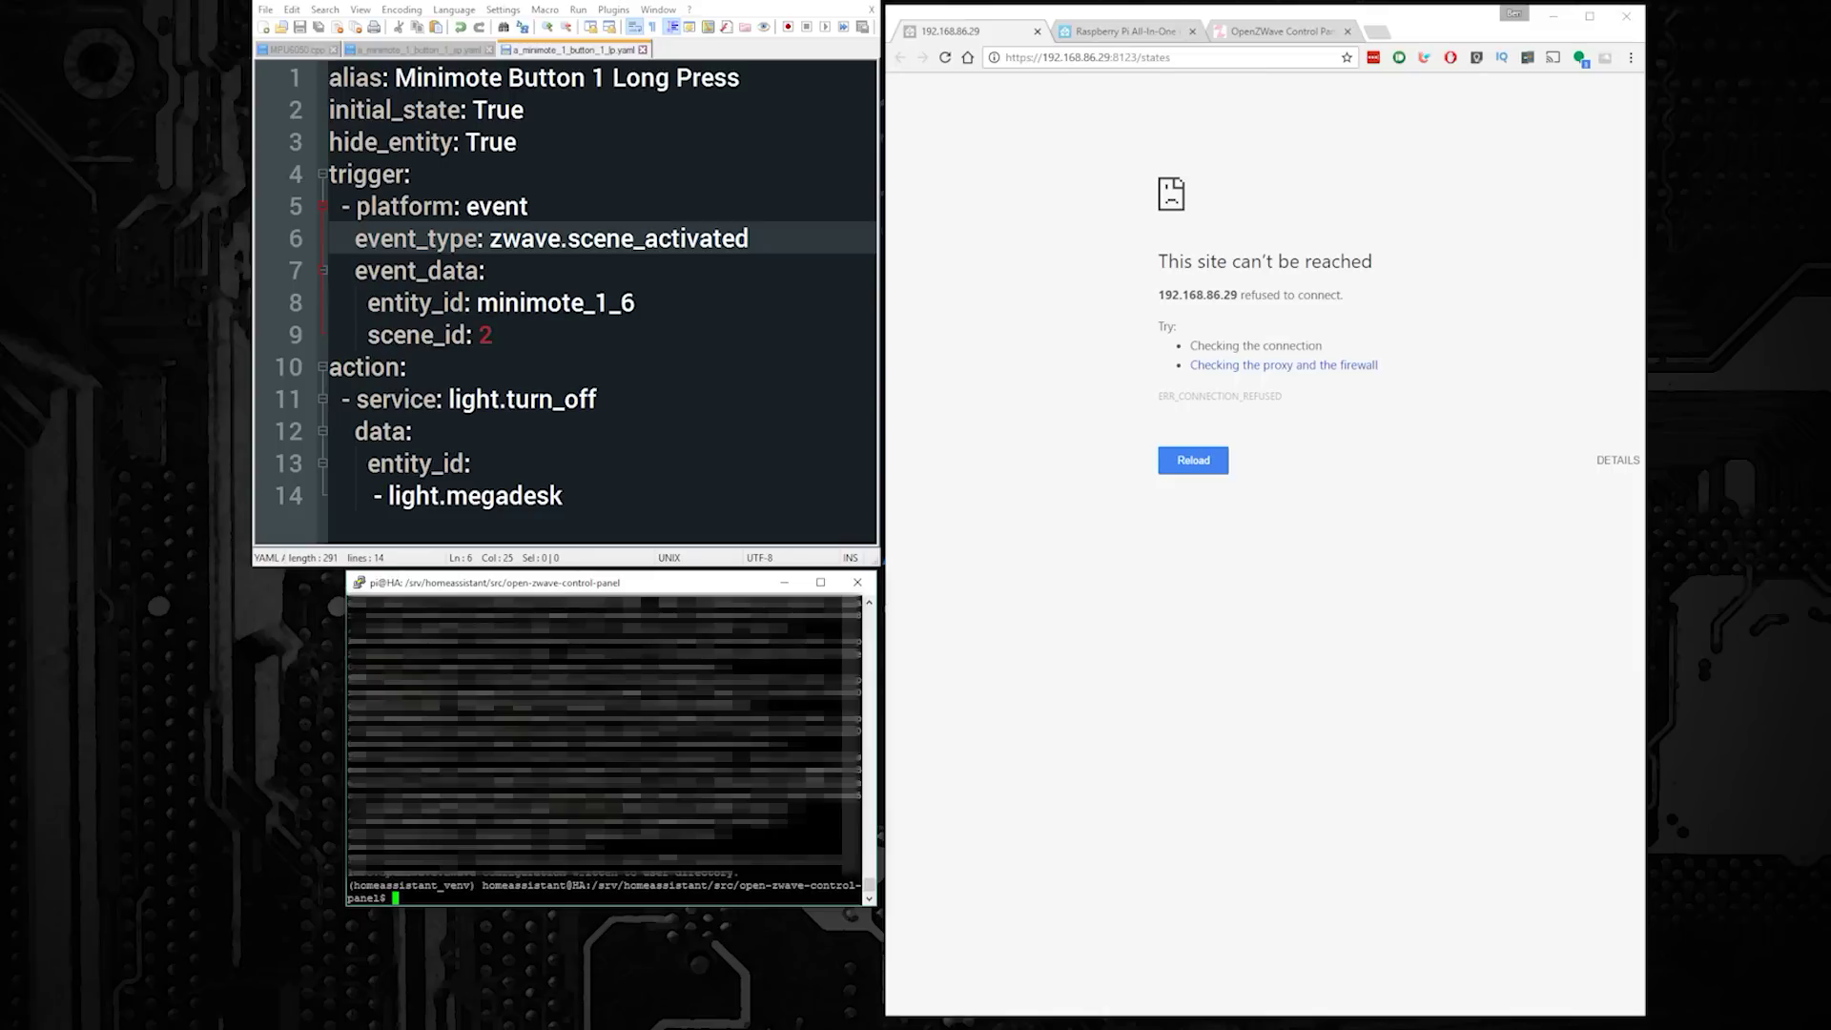
Step: Exit the homeassistant shell, return to the pi home directory and clear the screen
{"action": "type", "text": "exit"}
{"action": "key", "text": "Return"}
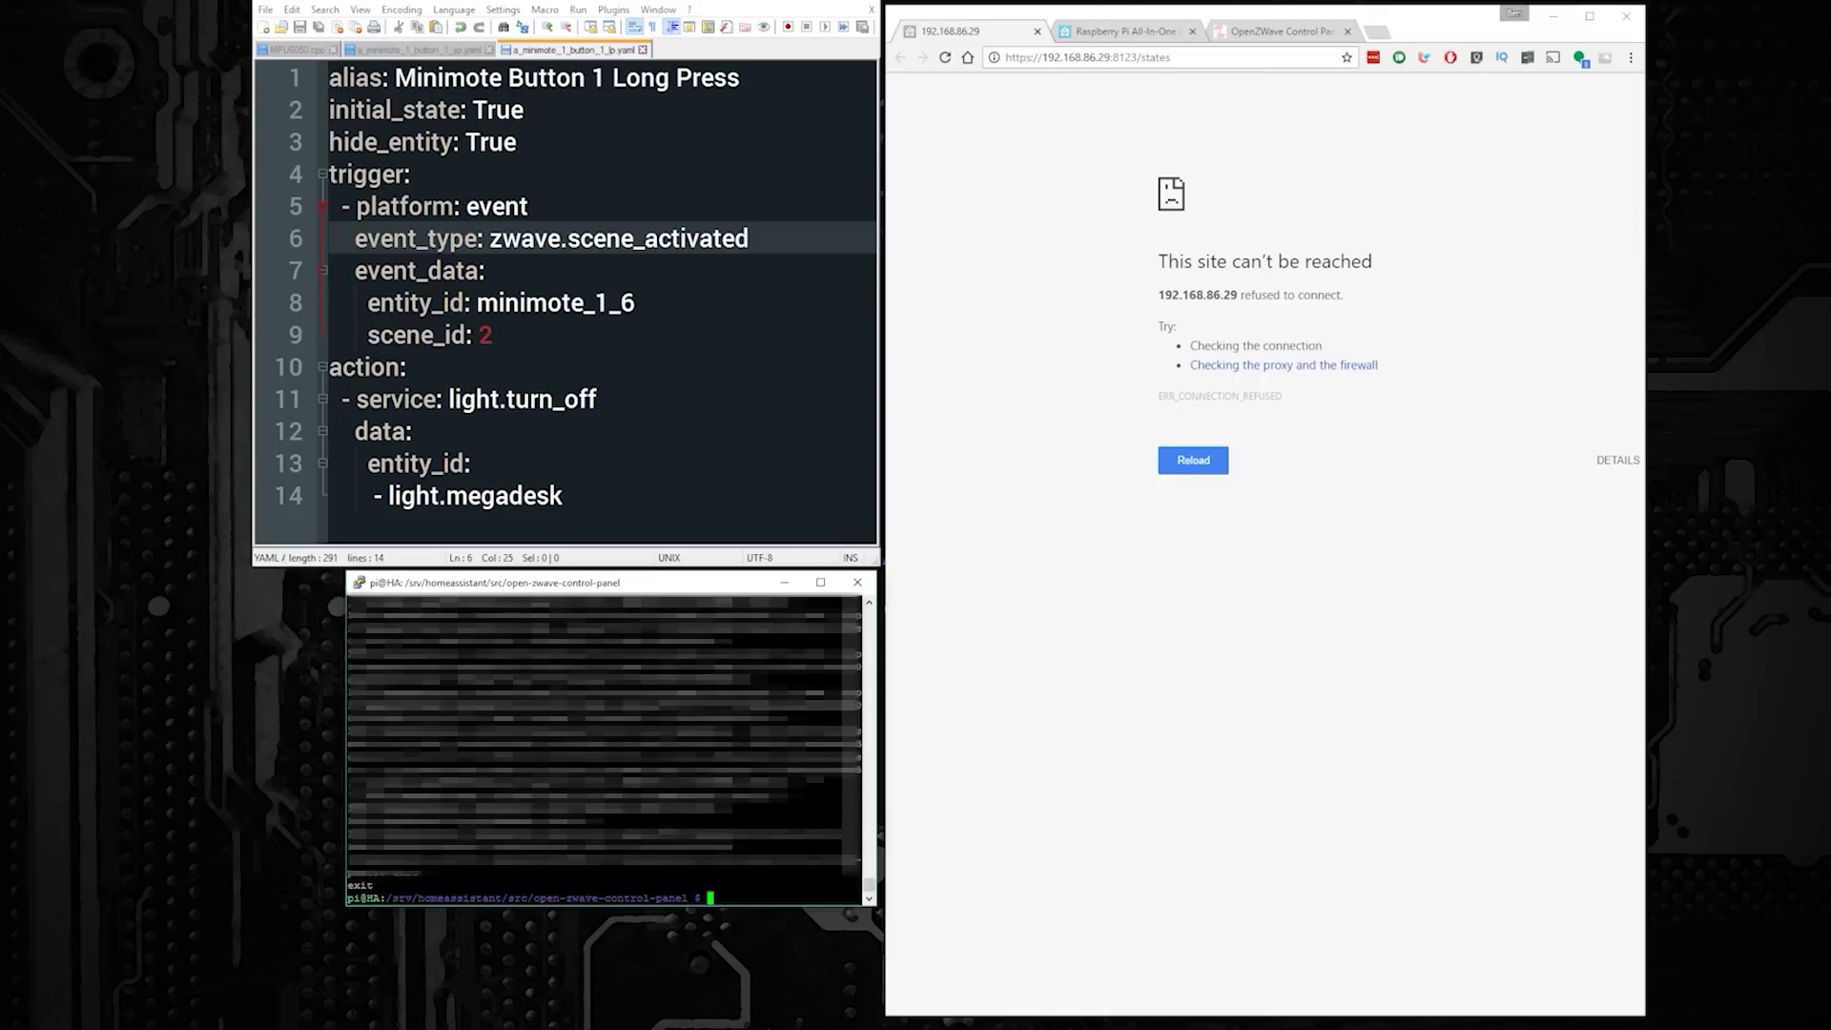
{"action": "type", "text": "clear"}
{"action": "key", "text": "Return"}
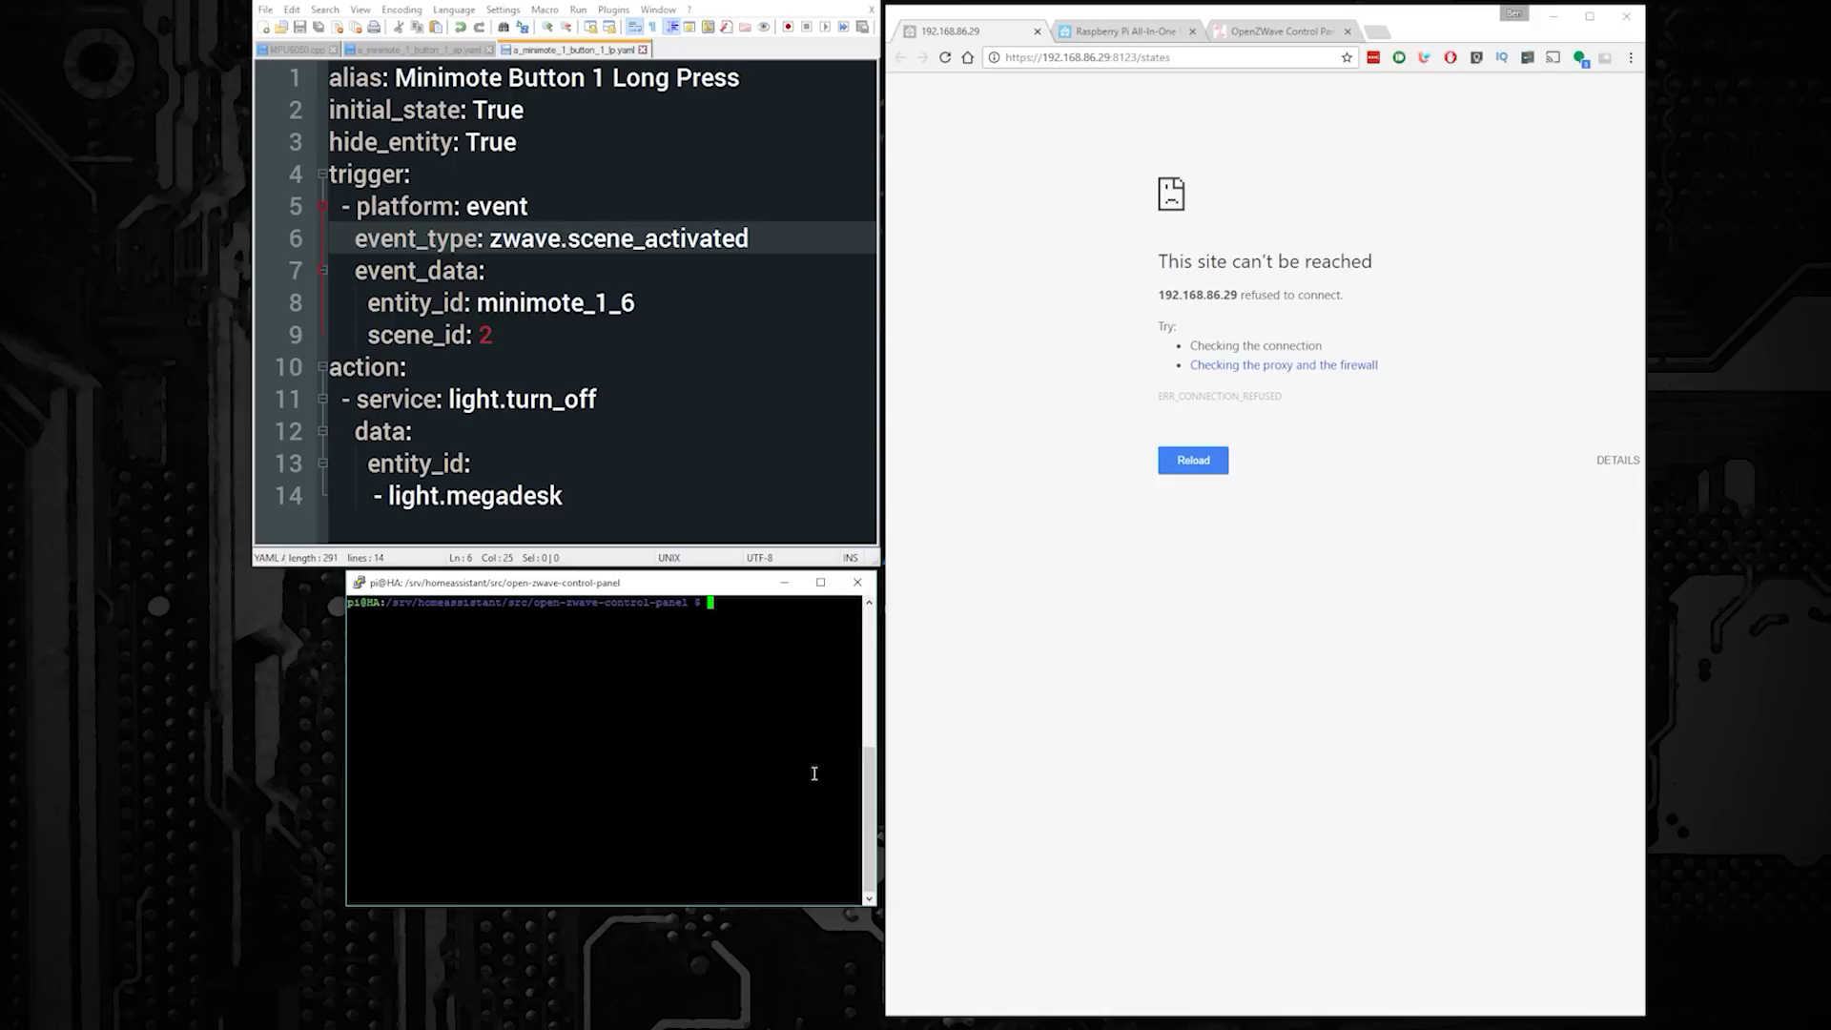
{"action": "type", "text": "cd"}
{"action": "key", "text": "Return"}
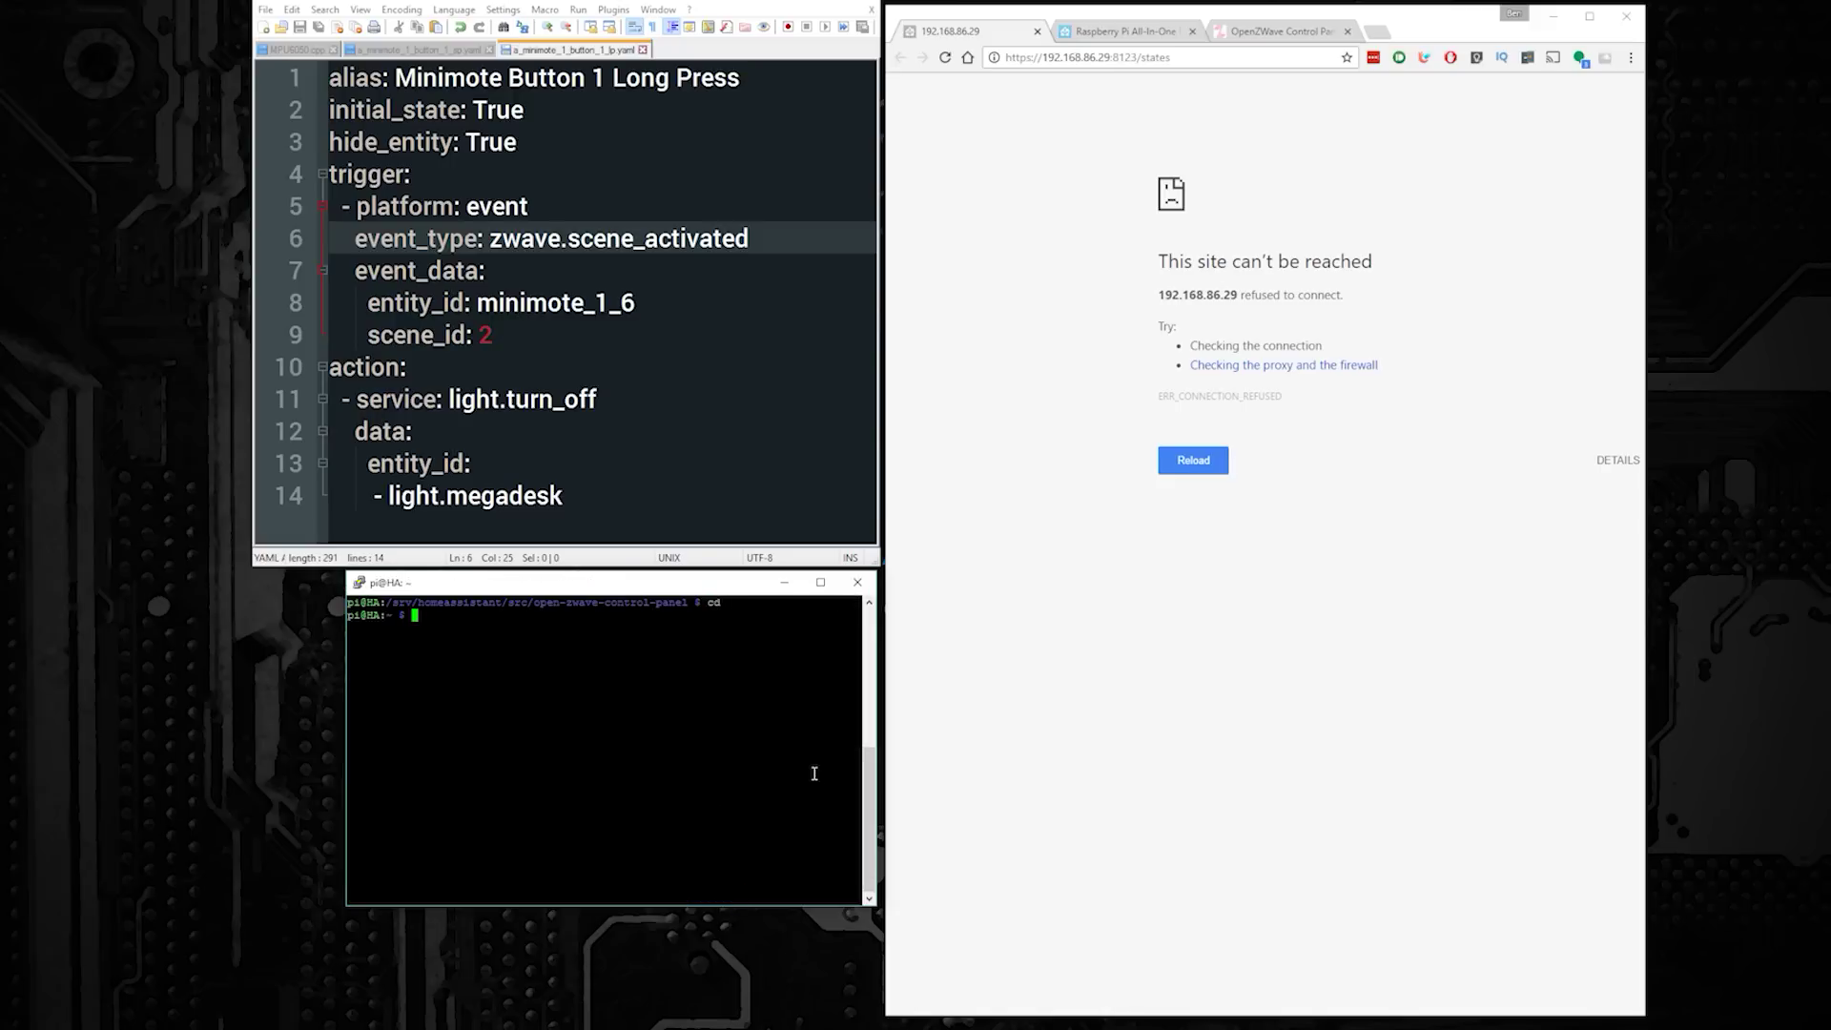
{"action": "type", "text": "clear"}
{"action": "key", "text": "Return"}
Step: Restart Home Assistant with sudo systemctl restart home-assistant.service
{"action": "type", "text": "sudo su -s /bin/bash homeassistant"}
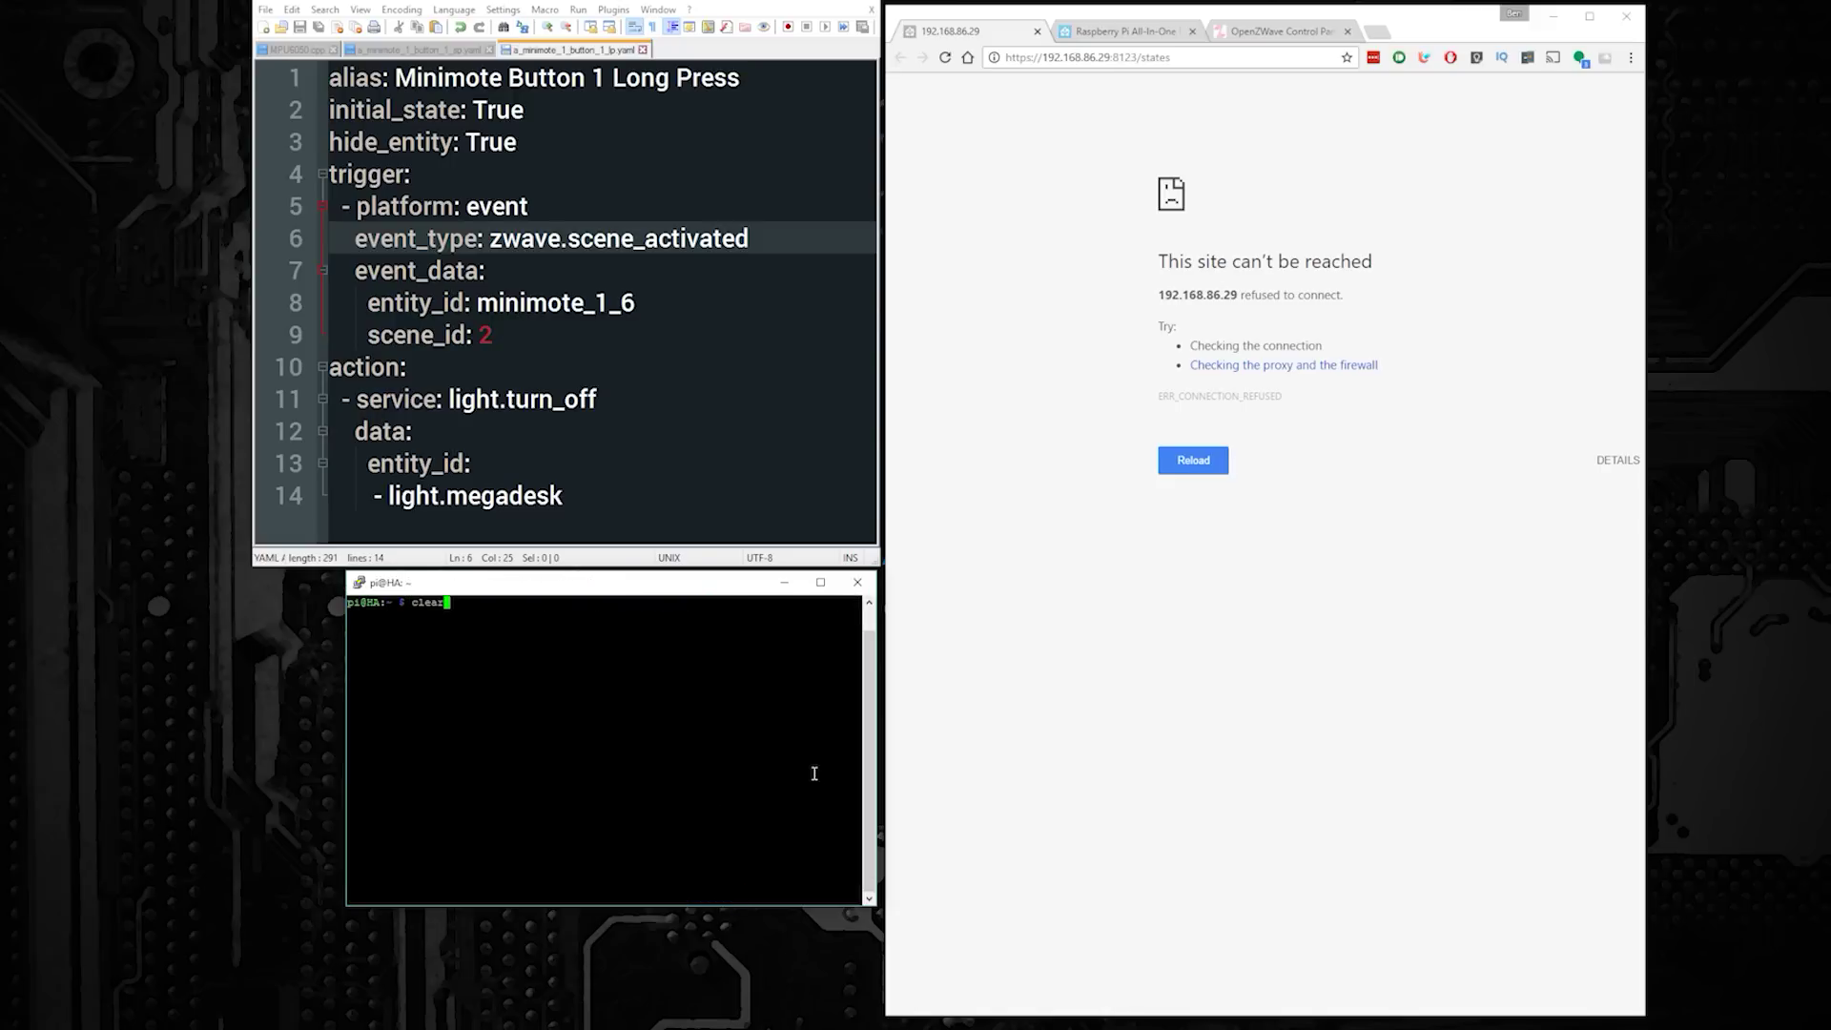
{"action": "key", "text": "Up"}
{"action": "key", "text": "Up"}
{"action": "key", "text": "Up"}
{"action": "key", "text": "Up"}
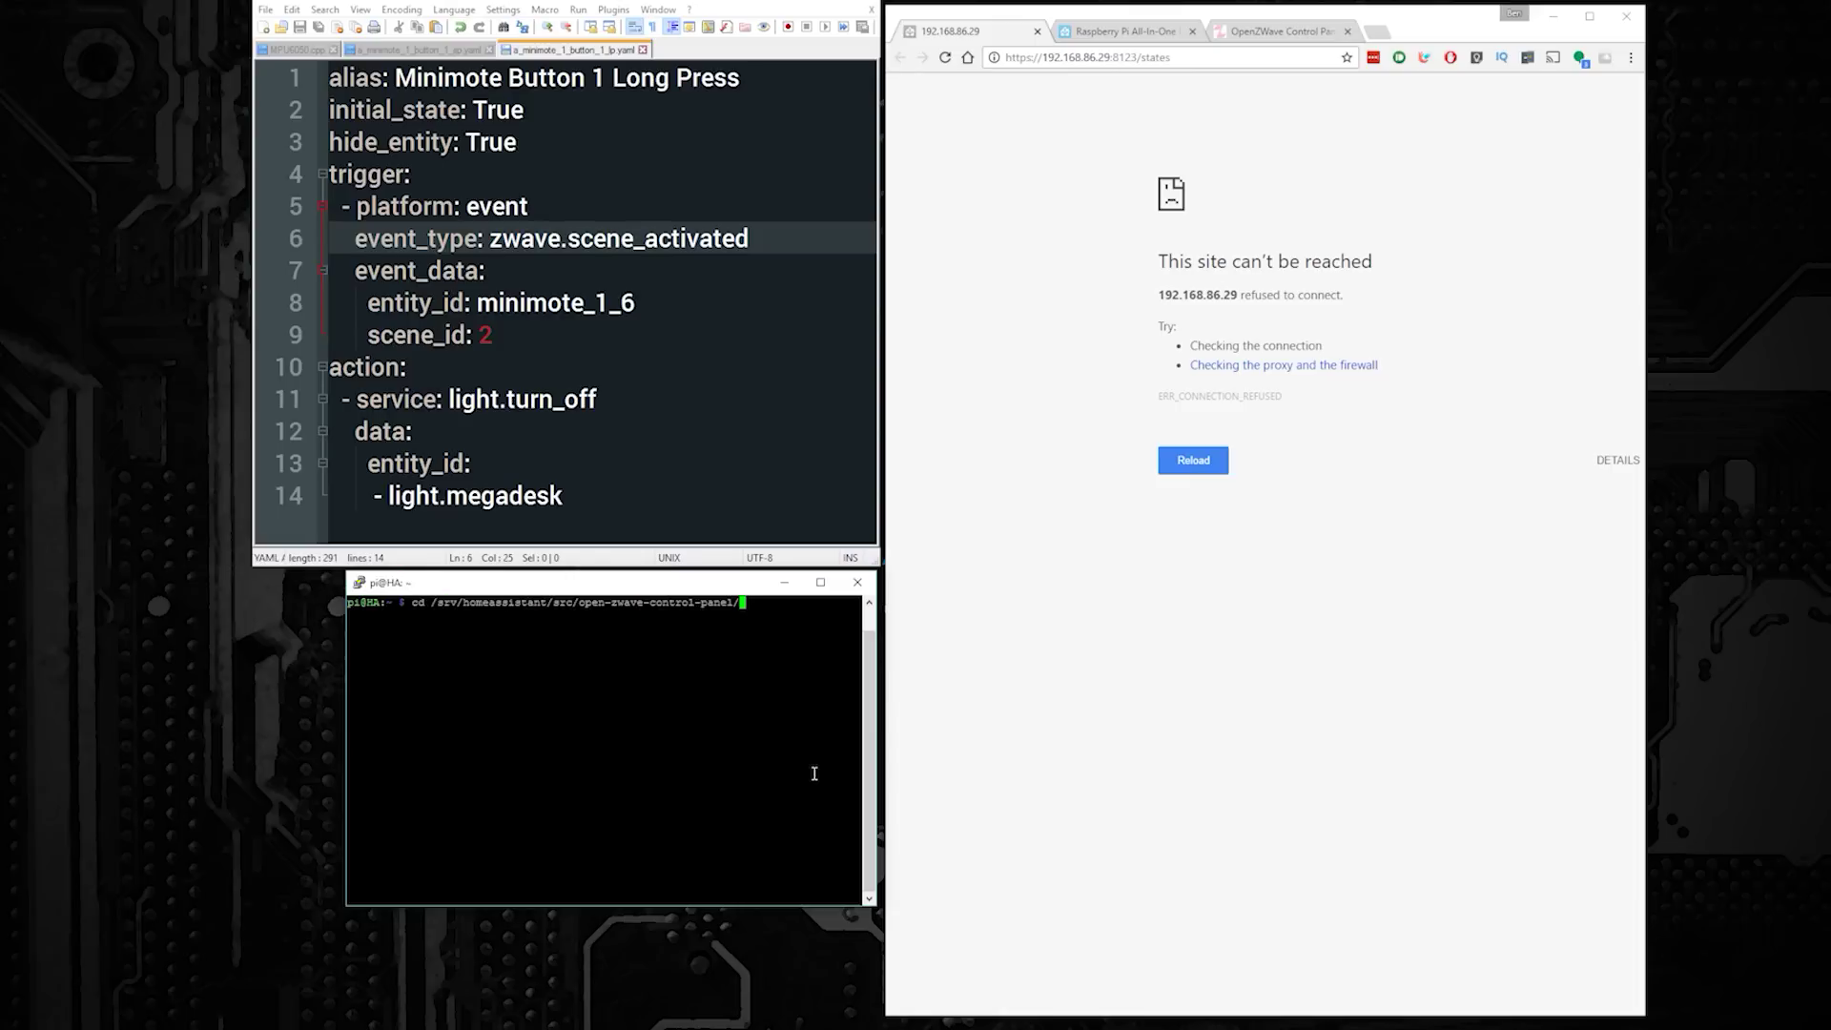
{"action": "key", "text": "Left"}
{"action": "key", "text": "Left"}
{"action": "key", "text": "Left"}
{"action": "key", "text": "Left"}
{"action": "key", "text": "Left"}
{"action": "key", "text": "Left"}
{"action": "key", "text": "Left"}
{"action": "key", "text": "Left"}
{"action": "key", "text": "Left"}
{"action": "key", "text": "Left"}
{"action": "key", "text": "Left"}
{"action": "key", "text": "Left"}
{"action": "key", "text": "Left"}
{"action": "key", "text": "Left"}
{"action": "key", "text": "Left"}
{"action": "key", "text": "Left"}
{"action": "key", "text": "Left"}
{"action": "key", "text": "Left"}
{"action": "key", "text": "Left"}
{"action": "key", "text": "Left"}
{"action": "key", "text": "BackSpace"}
{"action": "key", "text": "BackSpace"}
{"action": "key", "text": "BackSpace"}
{"action": "key", "text": "BackSpace"}
{"action": "type", "text": "restart"}
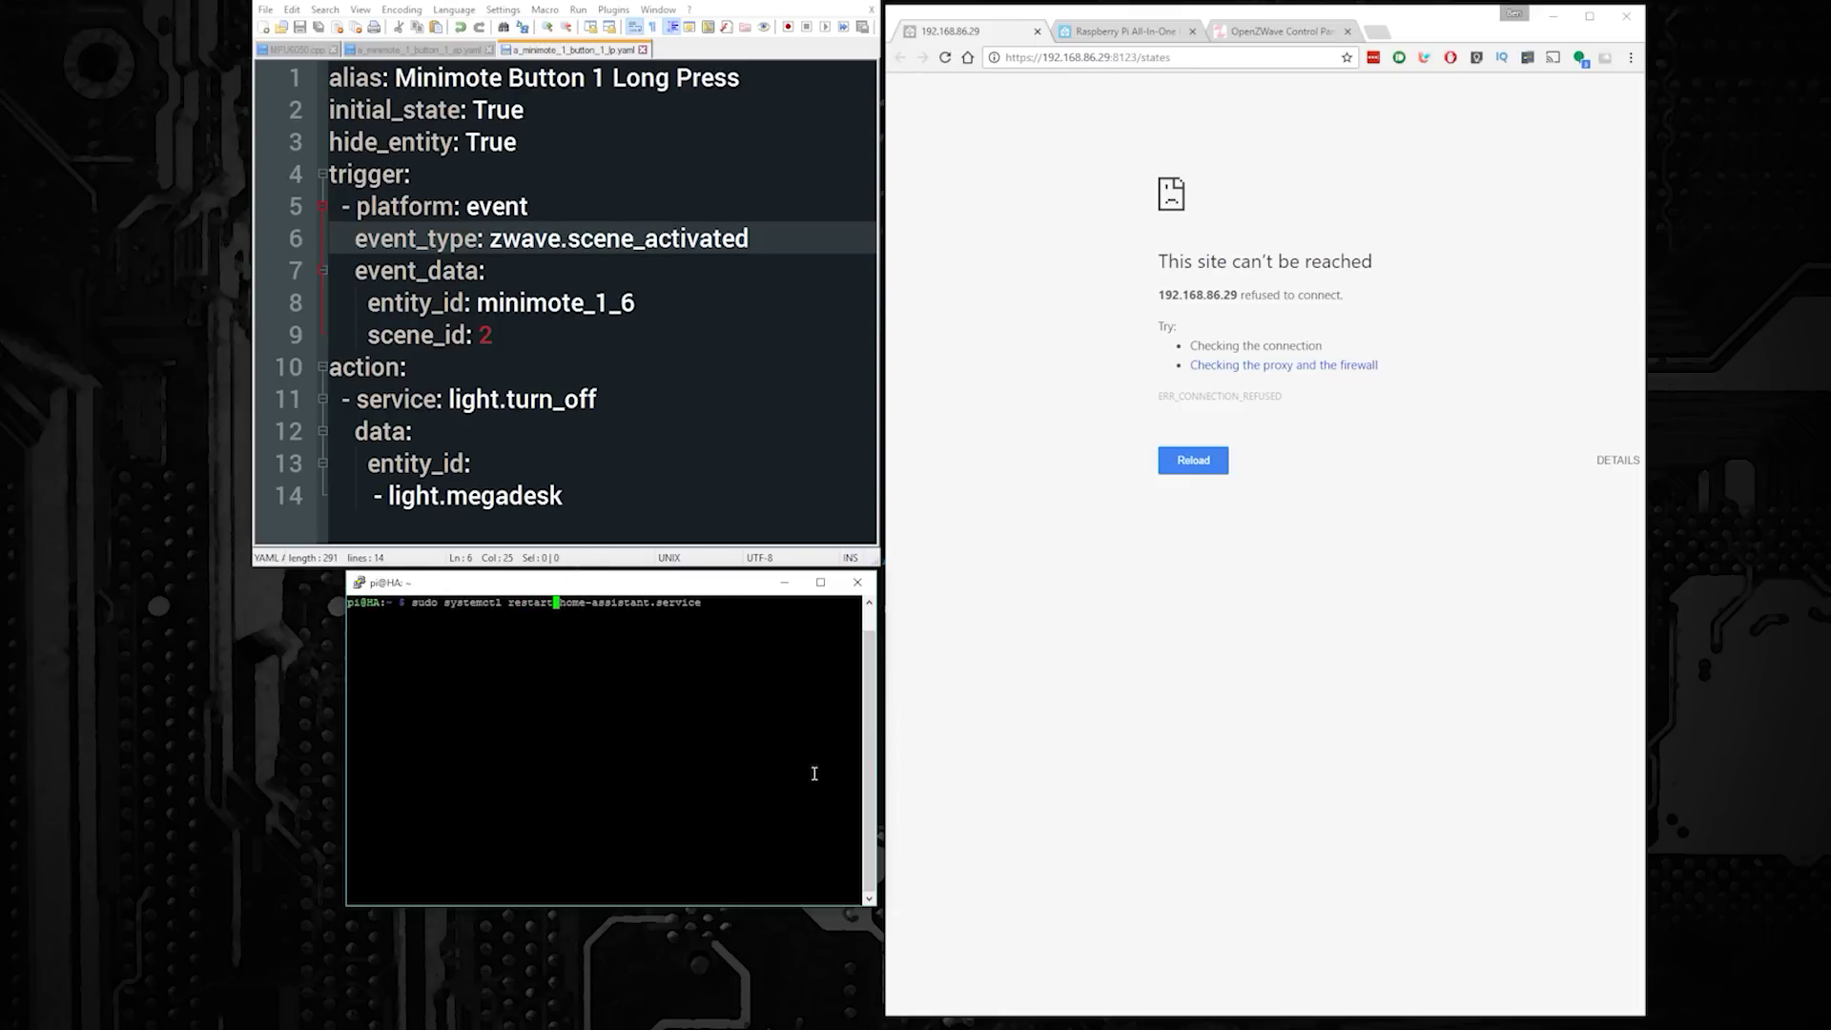
{"action": "key", "text": "Return"}
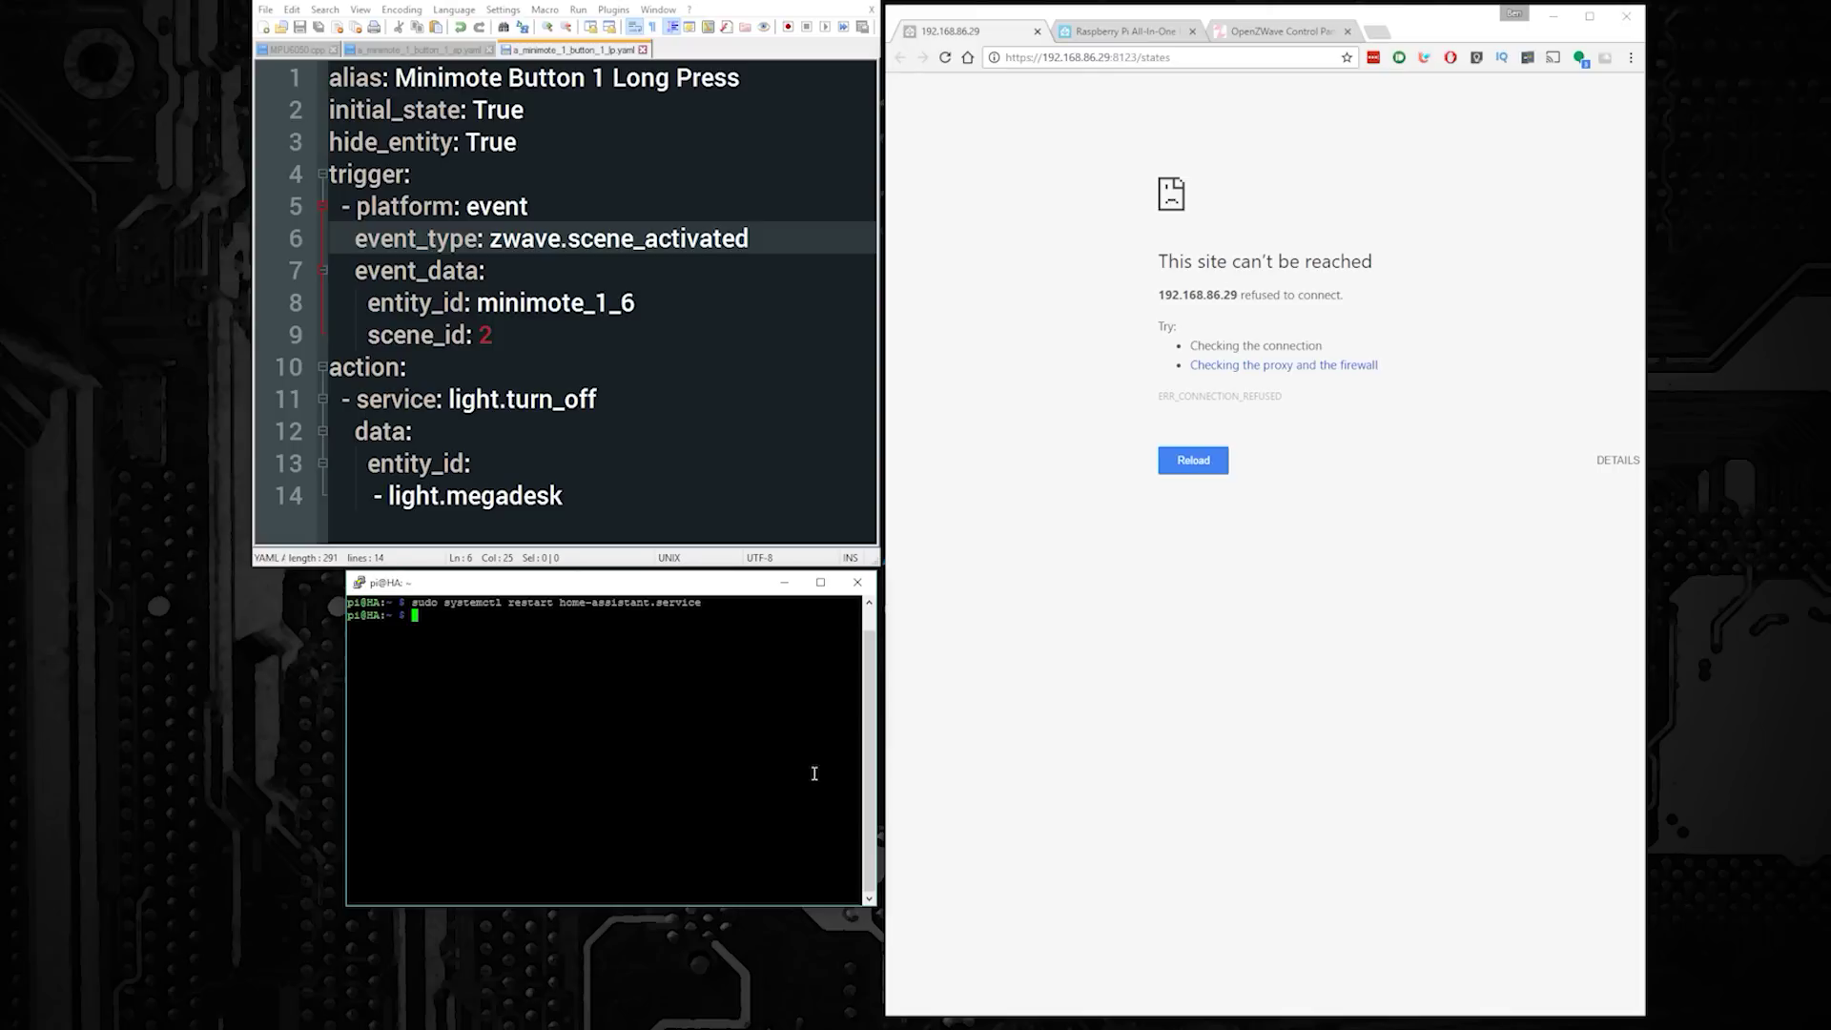